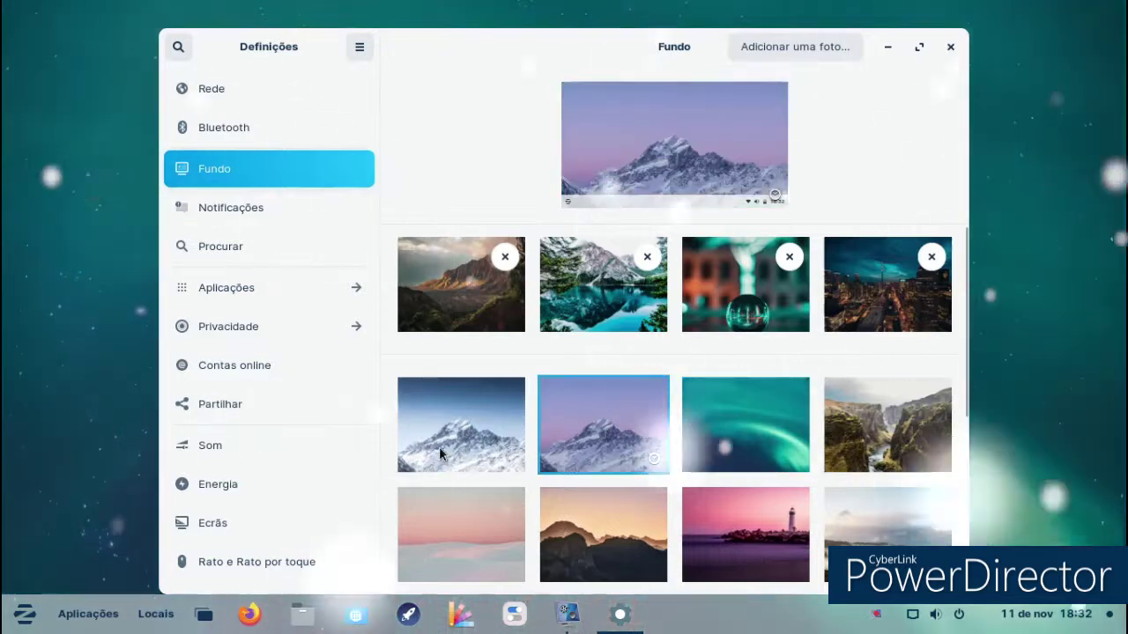
Step: Try several desktop backgrounds, including the blue mountain, palm leaves, green leaf, honeycomb pattern and black-sand beach photos
{"action": "left_click", "coordinate": [449, 464]}
{"action": "scroll", "coordinate": [450, 463], "scroll_direction": "down", "scroll_amount": 2}
{"action": "scroll", "coordinate": [450, 463], "scroll_direction": "down", "scroll_amount": 4}
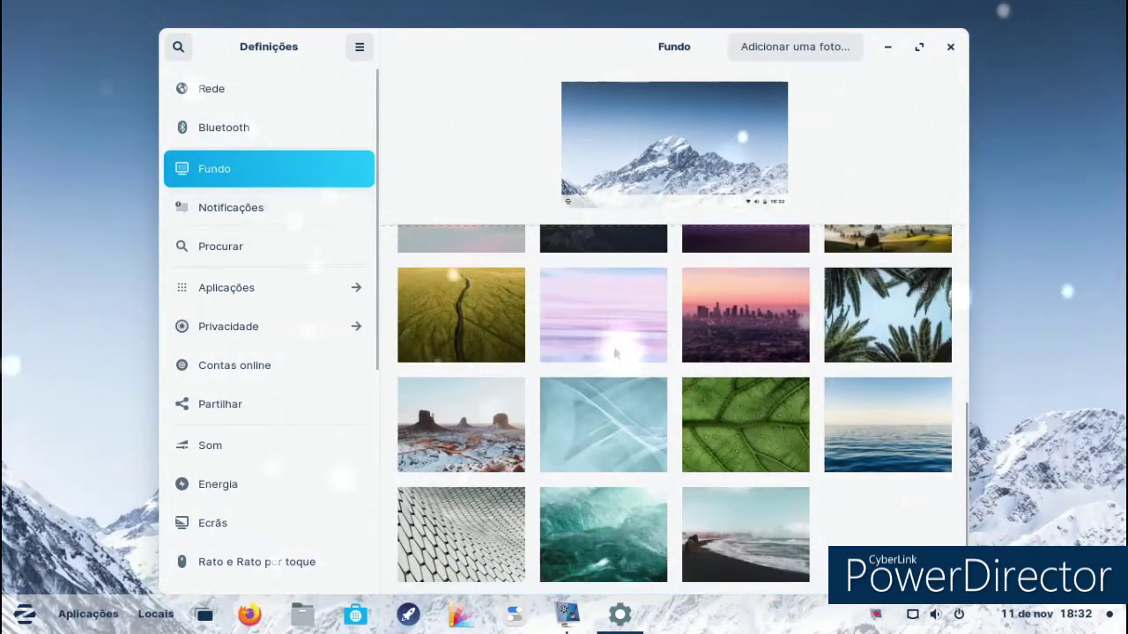
{"action": "left_click", "coordinate": [847, 346]}
{"action": "left_click", "coordinate": [794, 401]}
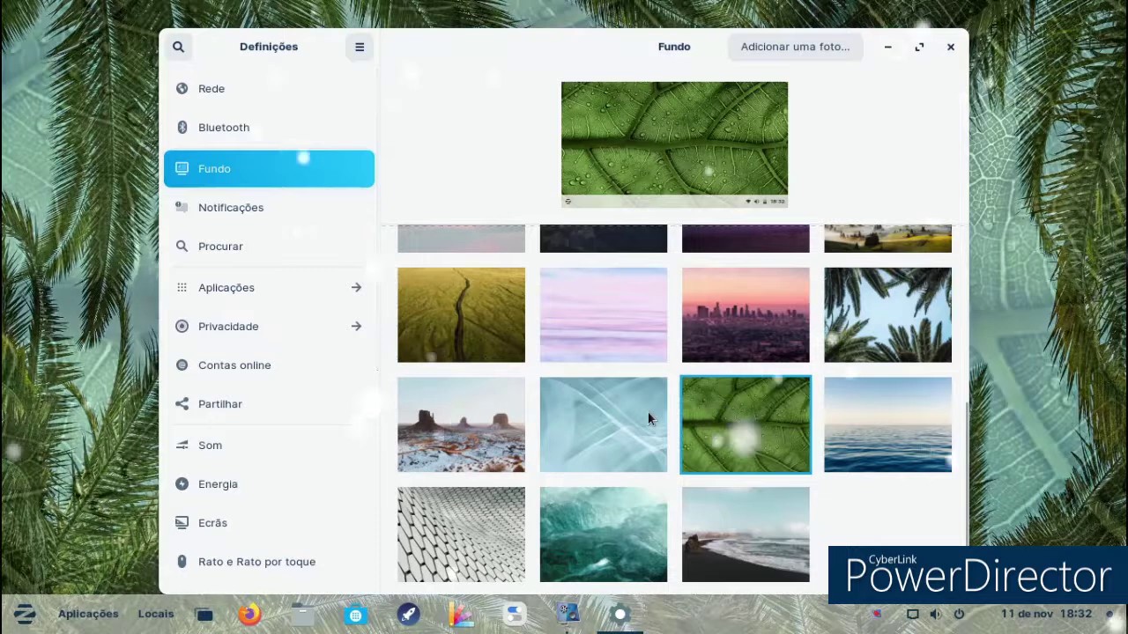
{"action": "left_click", "coordinate": [563, 421]}
{"action": "left_click", "coordinate": [483, 458]}
{"action": "left_click", "coordinate": [475, 502]}
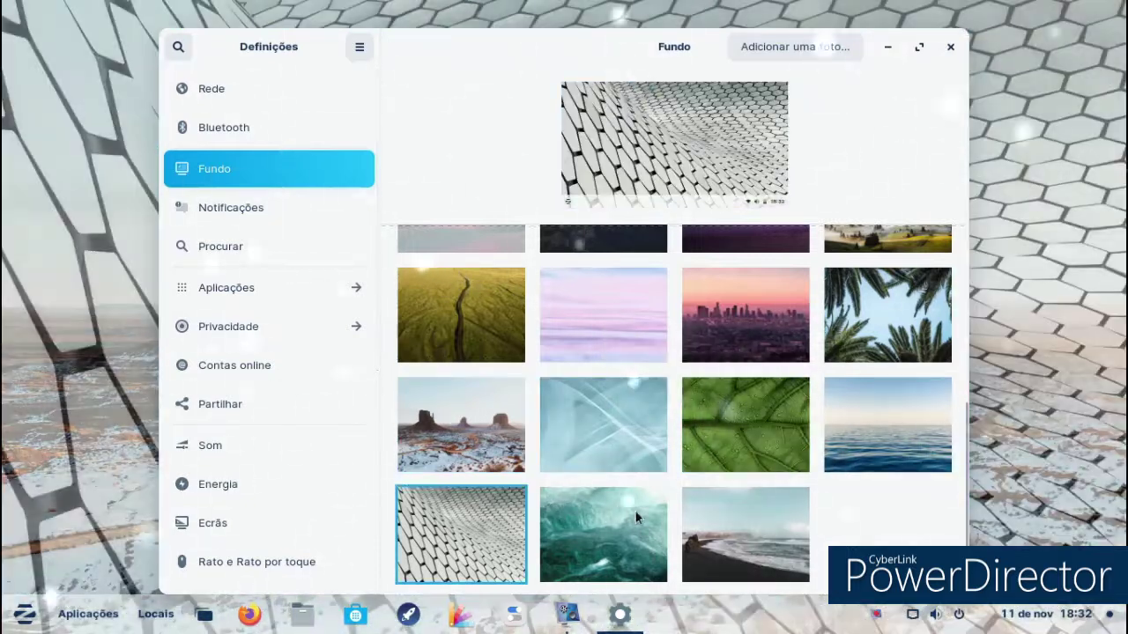
{"action": "left_click", "coordinate": [739, 516]}
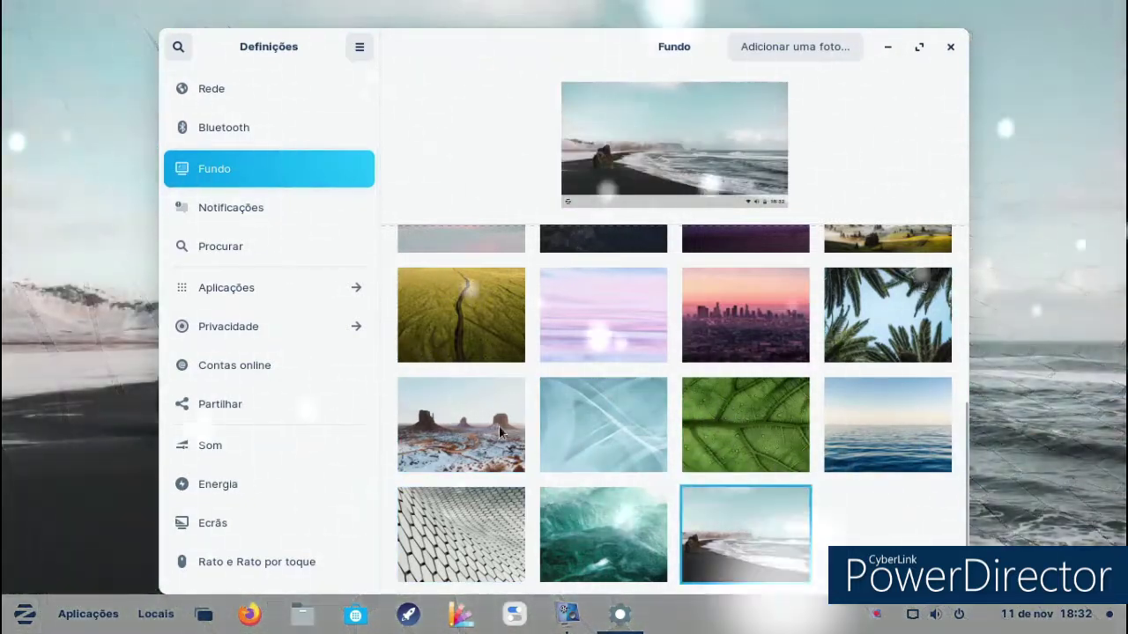
Step: Try the pink dunes background, then set the snowy mountain with purple sky as the desktop background
{"action": "scroll", "coordinate": [463, 450], "scroll_direction": "up", "scroll_amount": 5}
{"action": "left_click", "coordinate": [463, 450]}
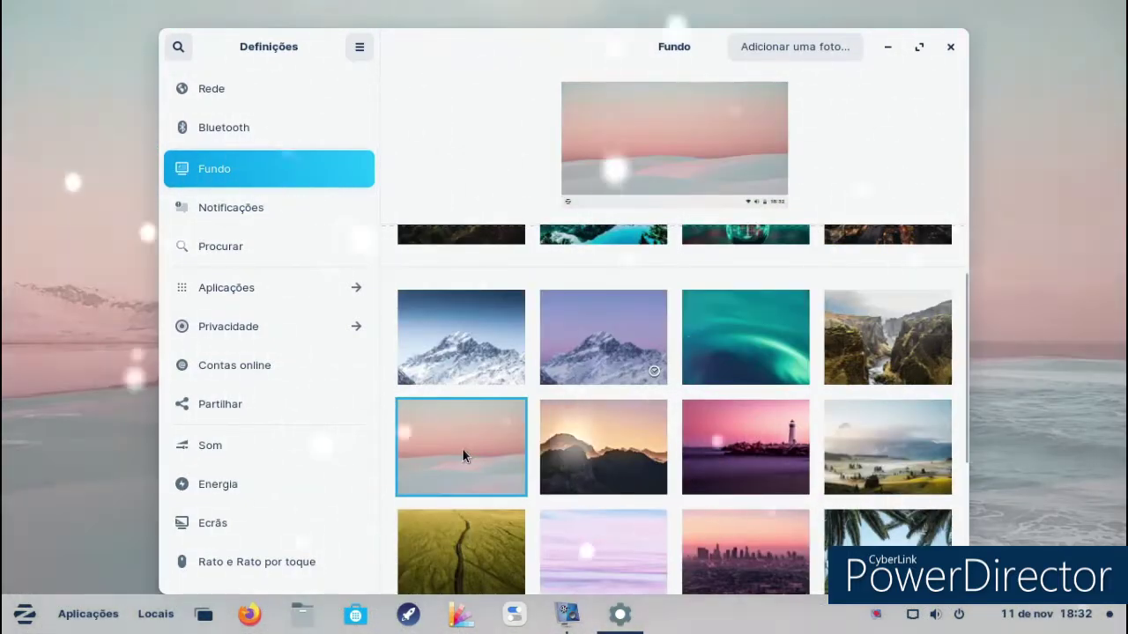
{"action": "scroll", "coordinate": [578, 404], "scroll_direction": "up", "scroll_amount": 1}
{"action": "left_click", "coordinate": [580, 404]}
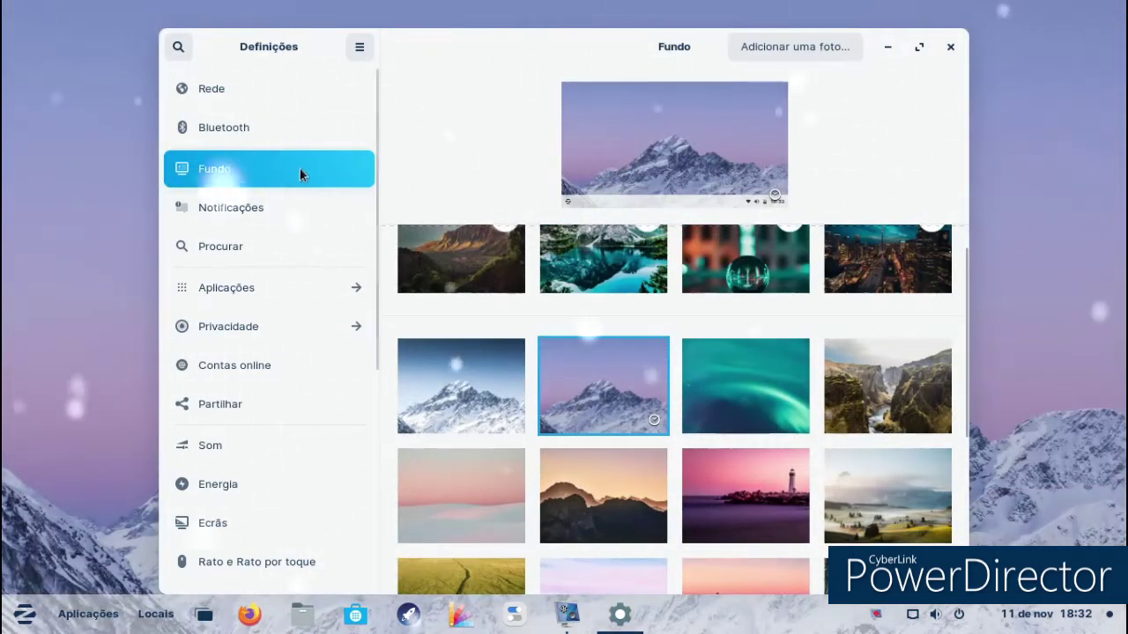
Step: Look through the notification, application, privacy, online account, sharing and display settings
{"action": "left_click", "coordinate": [220, 221]}
{"action": "left_click", "coordinate": [227, 287]}
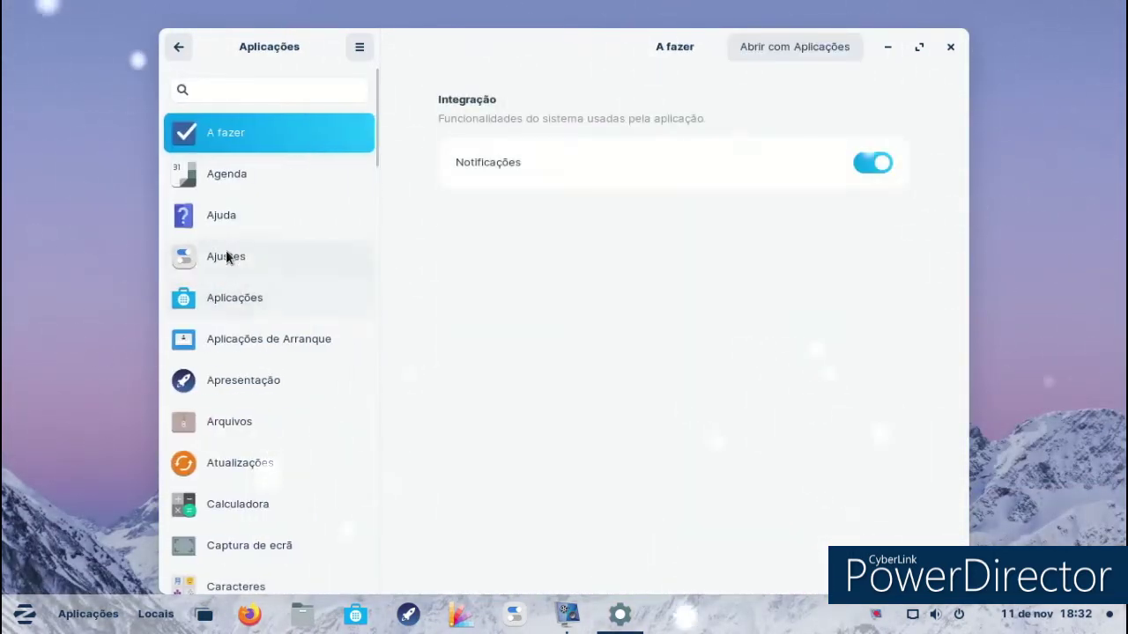
{"action": "left_click", "coordinate": [179, 49]}
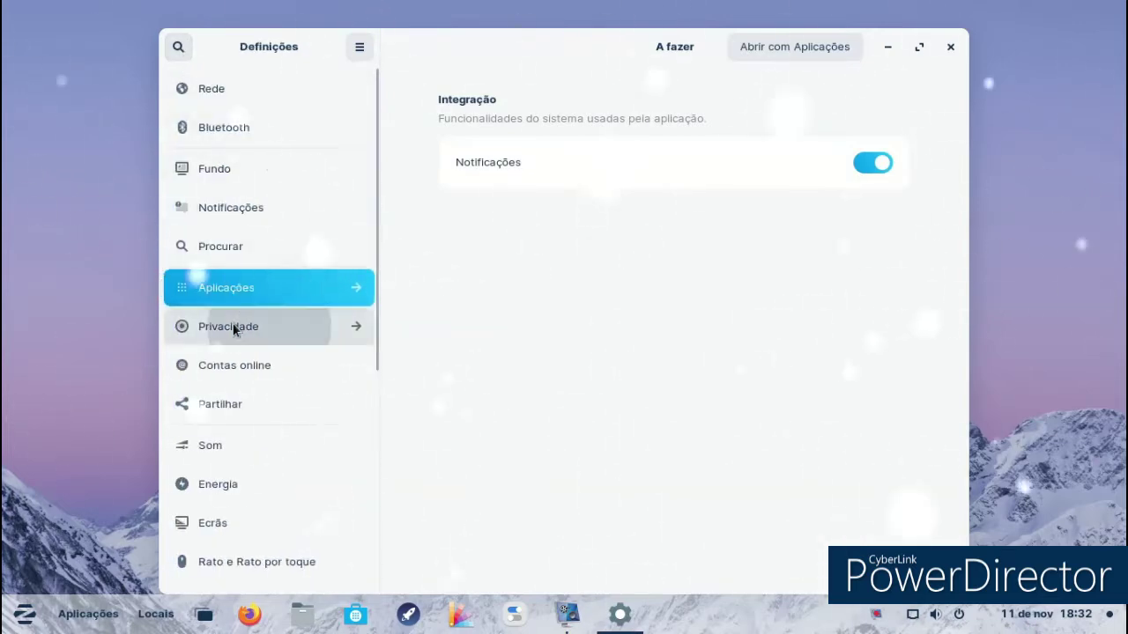
{"action": "left_click", "coordinate": [174, 324]}
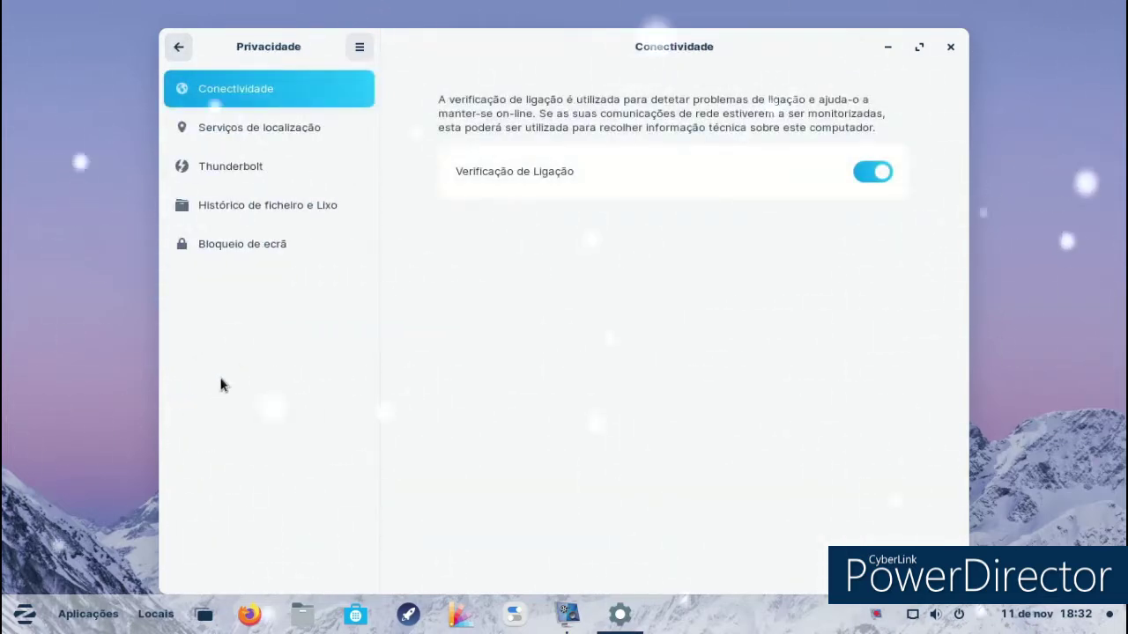
{"action": "left_click", "coordinate": [179, 42]}
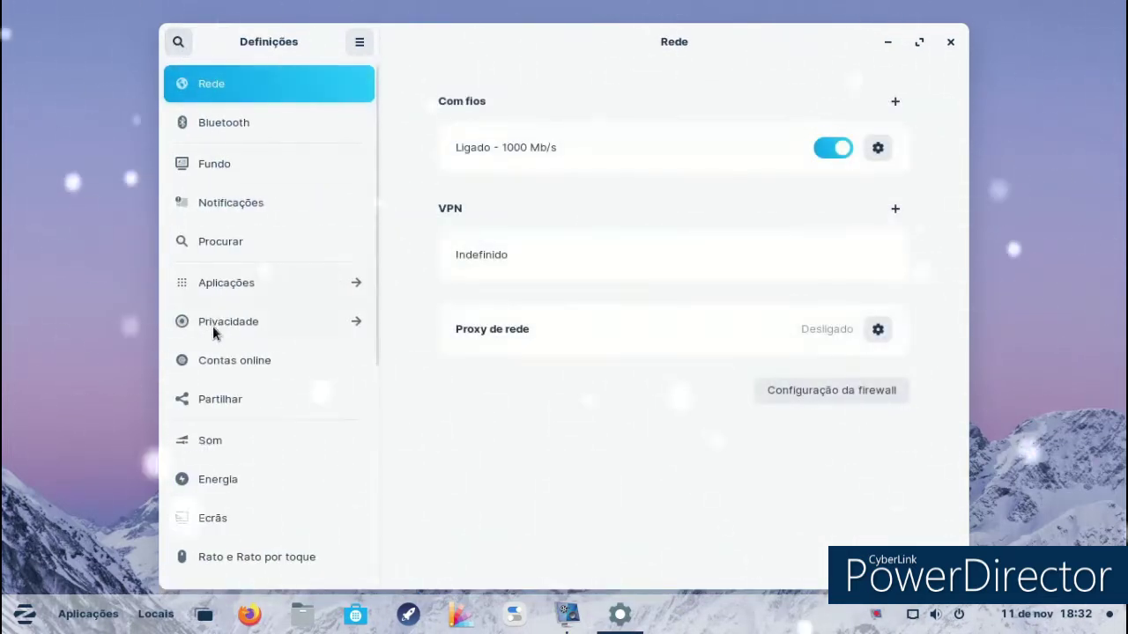
{"action": "left_click", "coordinate": [228, 370]}
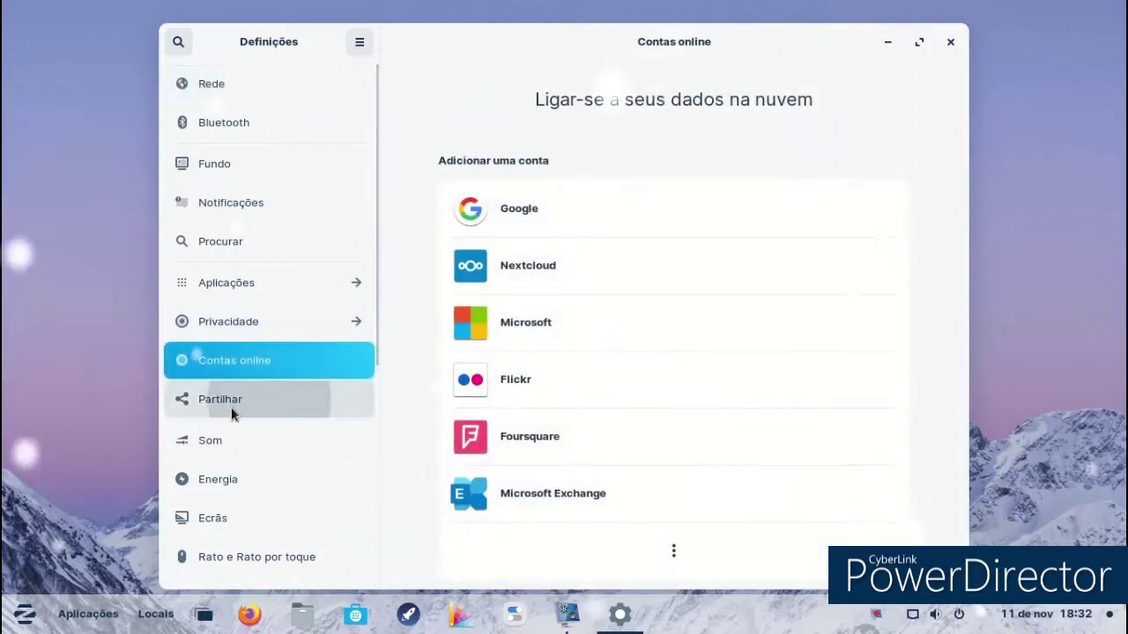
{"action": "left_click", "coordinate": [231, 407]}
{"action": "scroll", "coordinate": [226, 436], "scroll_direction": "down", "scroll_amount": 4}
{"action": "left_click", "coordinate": [216, 345]}
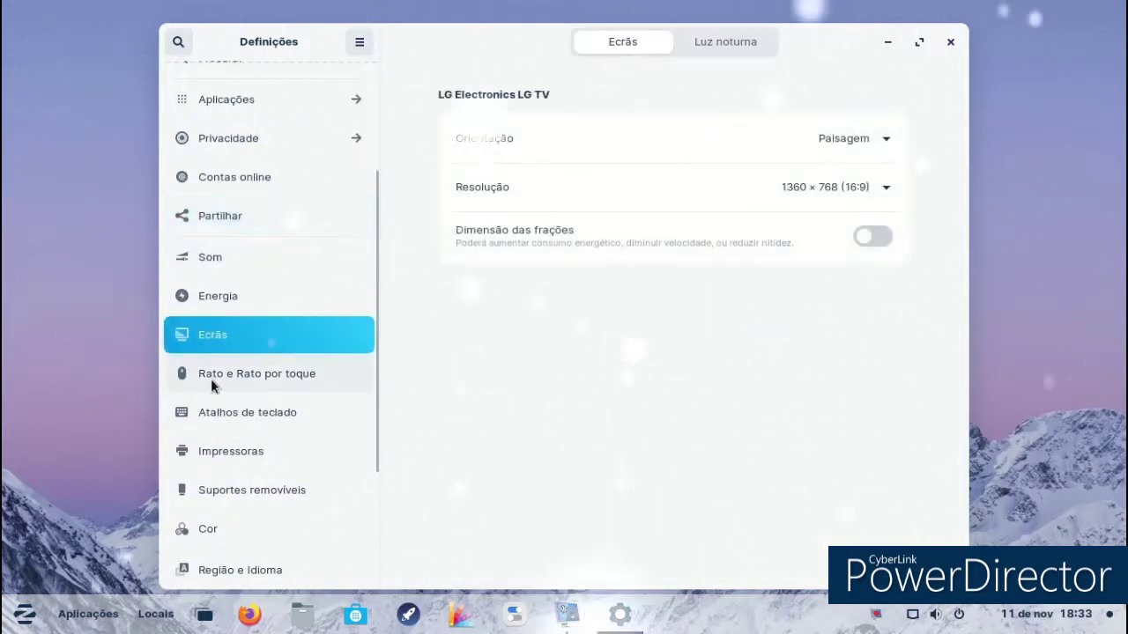
Step: Look through the mouse, region and language, accessibility, user, date and time, and system information pages, then close the settings
{"action": "left_click", "coordinate": [211, 379]}
{"action": "scroll", "coordinate": [211, 418], "scroll_direction": "down", "scroll_amount": 4}
{"action": "left_click", "coordinate": [202, 384]}
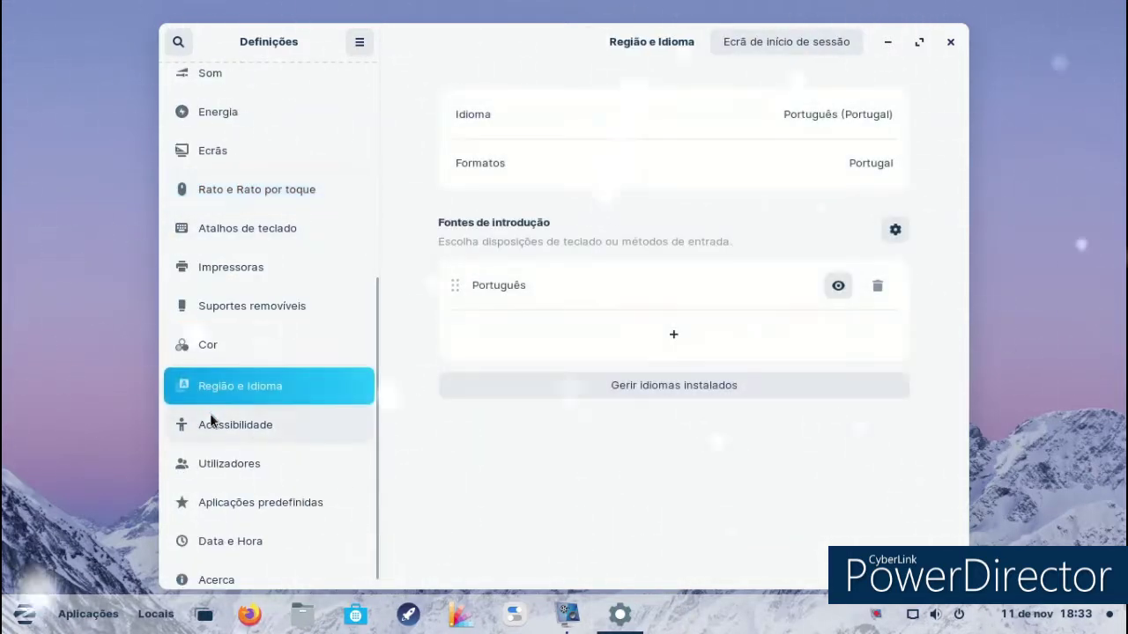
{"action": "left_click", "coordinate": [212, 423]}
{"action": "scroll", "coordinate": [211, 430], "scroll_direction": "down", "scroll_amount": 1}
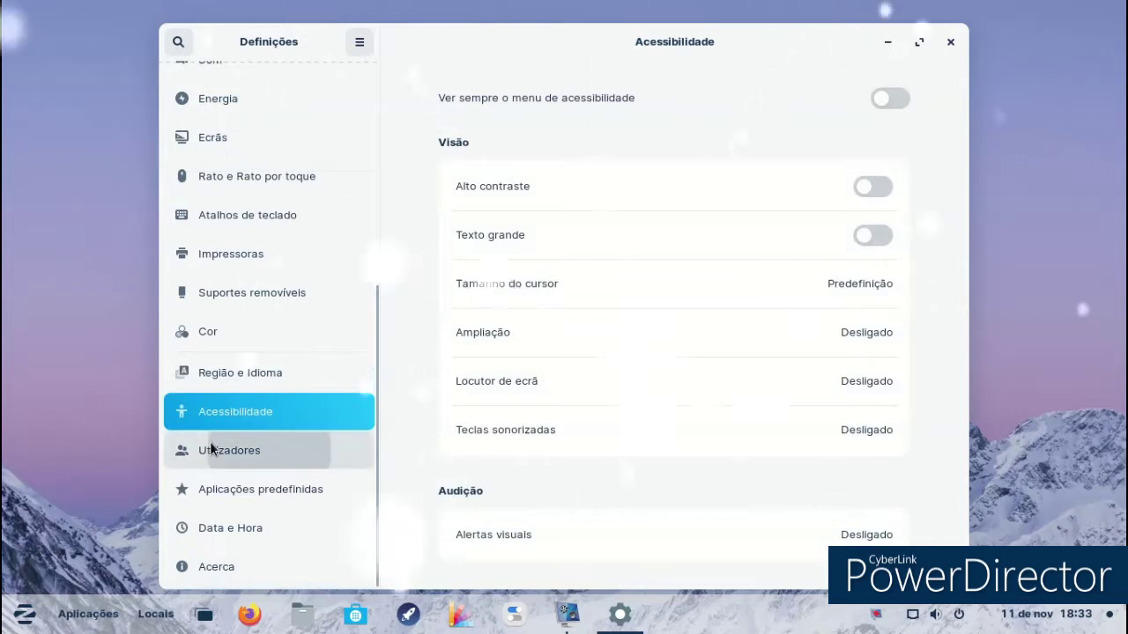
{"action": "left_click", "coordinate": [210, 443]}
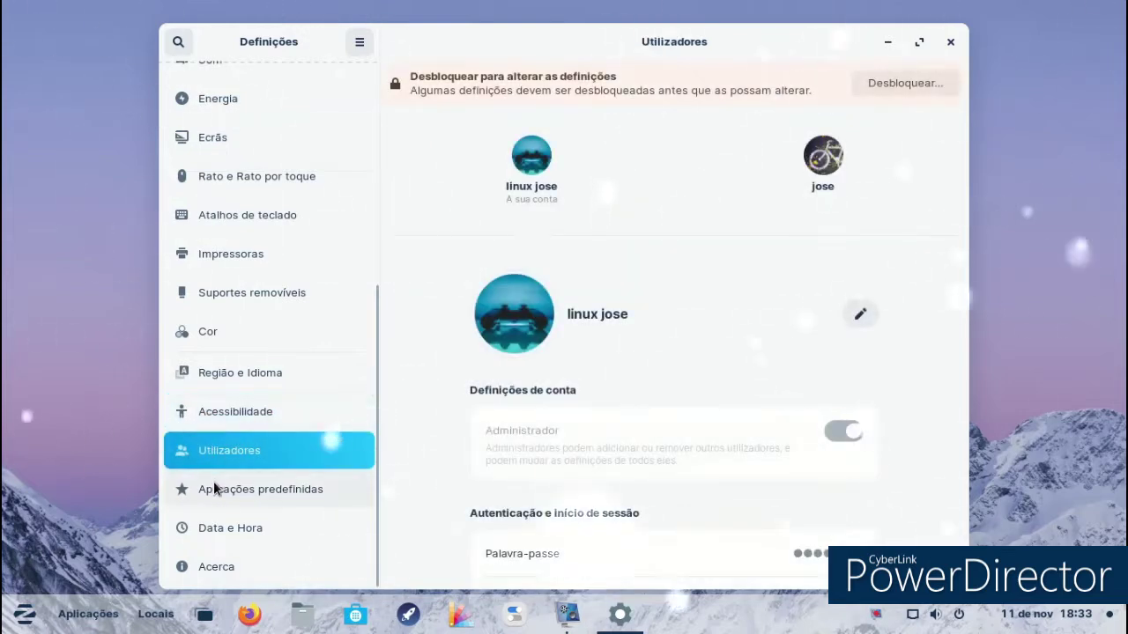
{"action": "left_click", "coordinate": [212, 526]}
{"action": "left_click", "coordinate": [211, 564]}
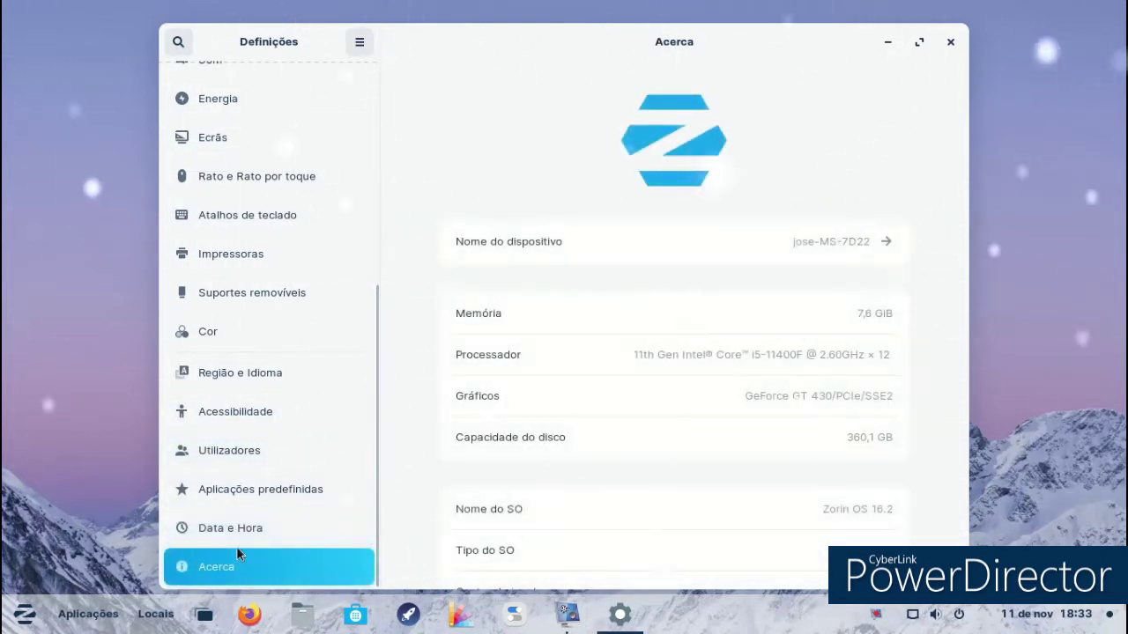
{"action": "left_click", "coordinate": [951, 42]}
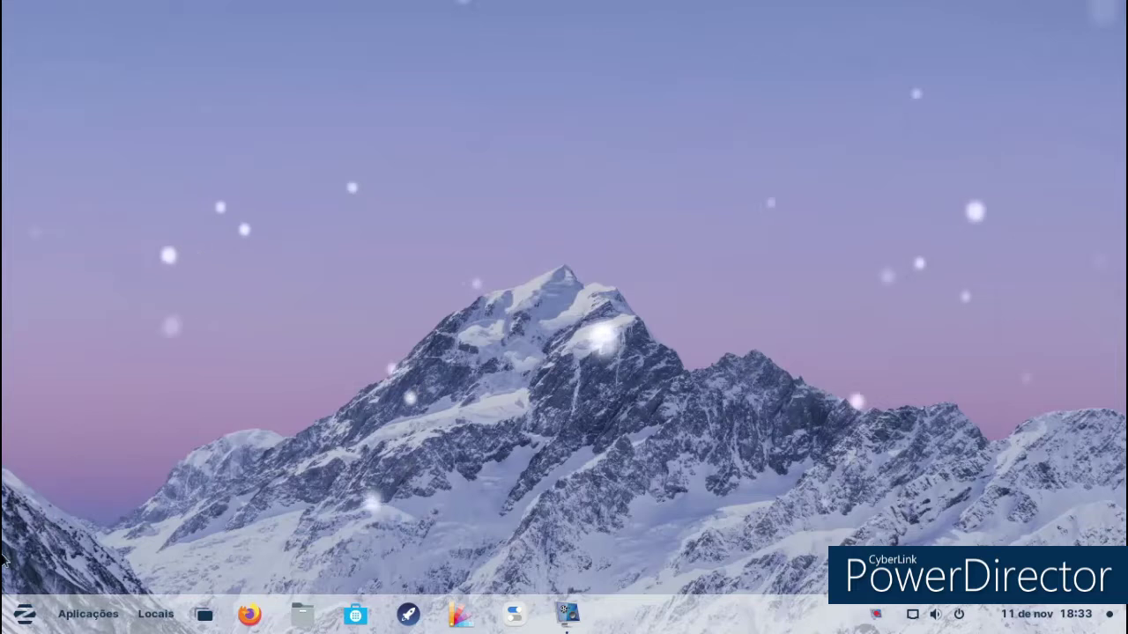
{"action": "key", "text": "super"}
{"action": "left_click", "coordinate": [622, 252]}
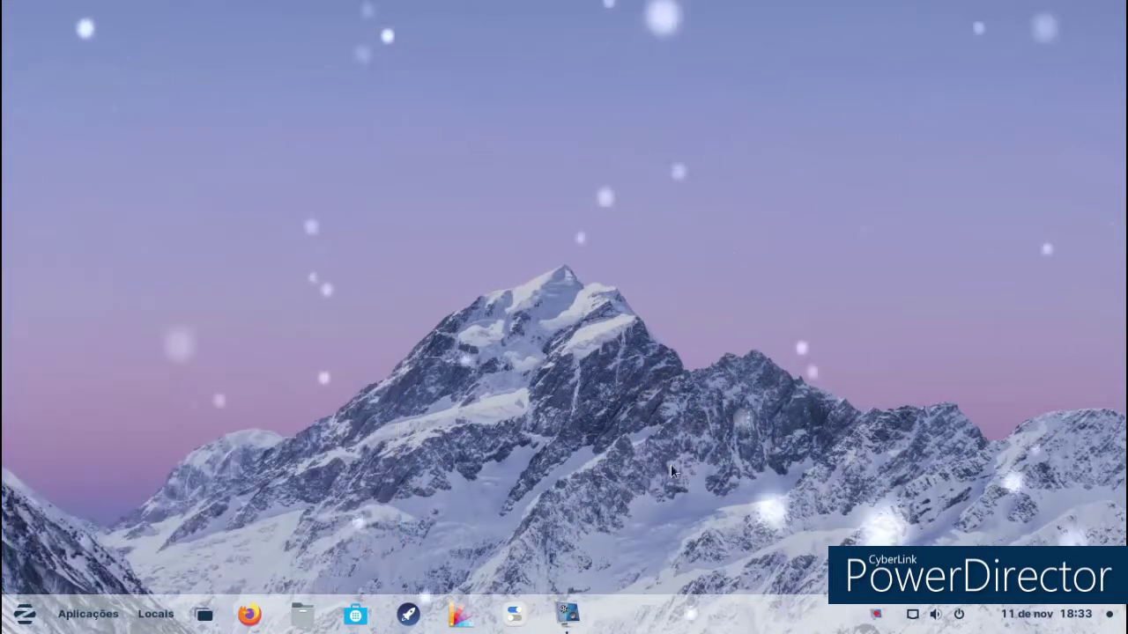
Step: Open the taskbar settings, turn on Panel Intellihide and keep the panel size at 48 px
{"action": "right_click", "coordinate": [624, 618]}
{"action": "left_click", "coordinate": [625, 592]}
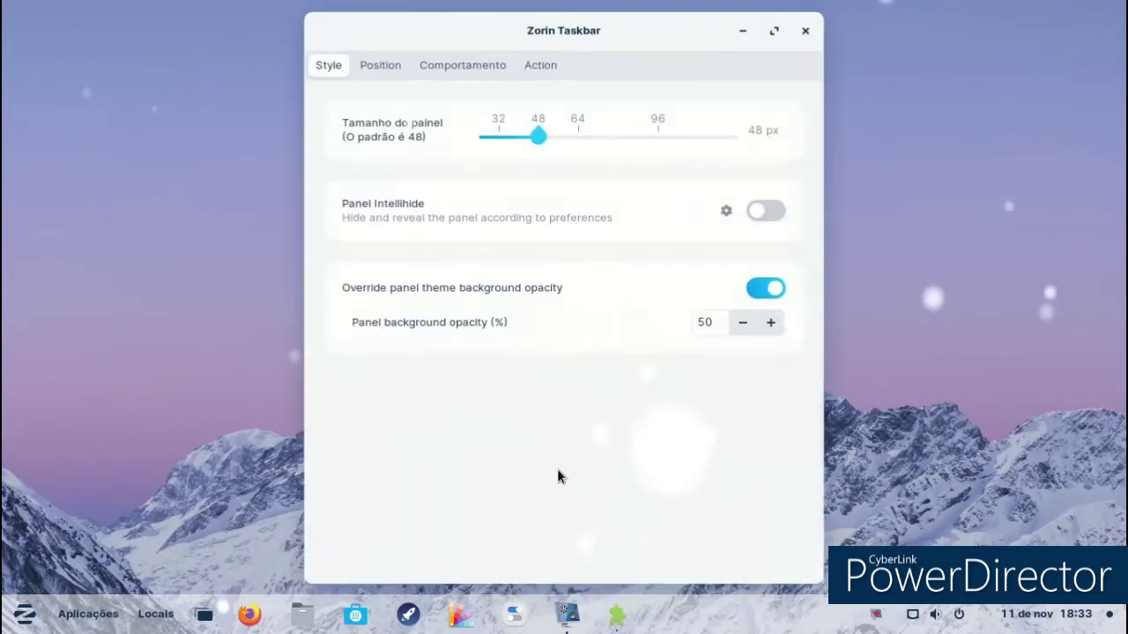
{"action": "left_click", "coordinate": [763, 212]}
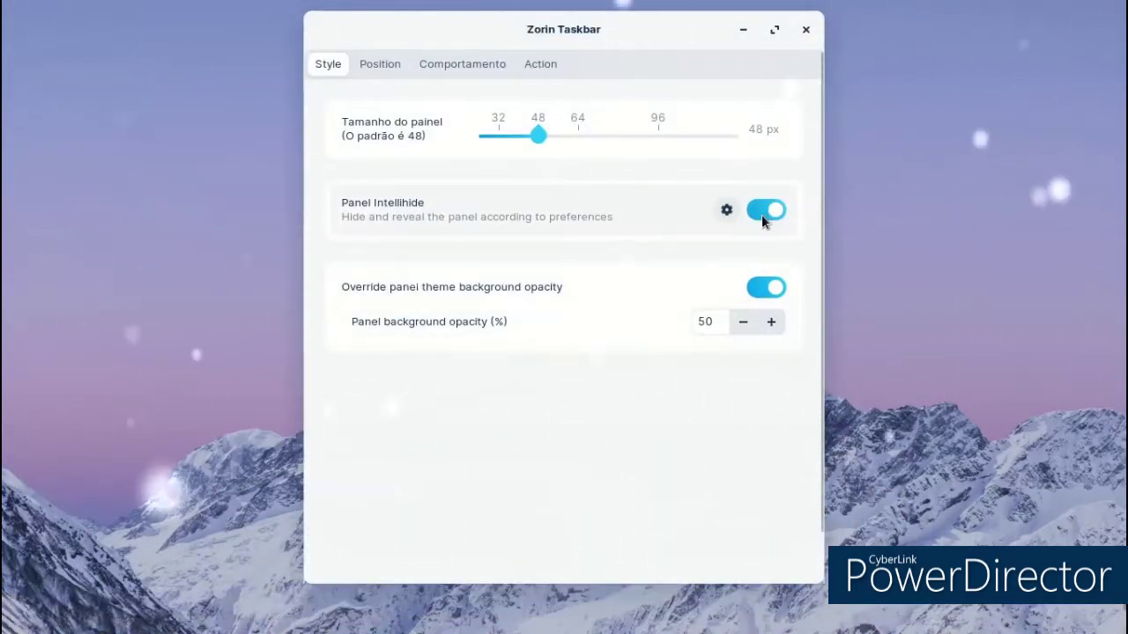
{"action": "left_click_drag", "start_coordinate": [609, 30], "coordinate": [615, 19]}
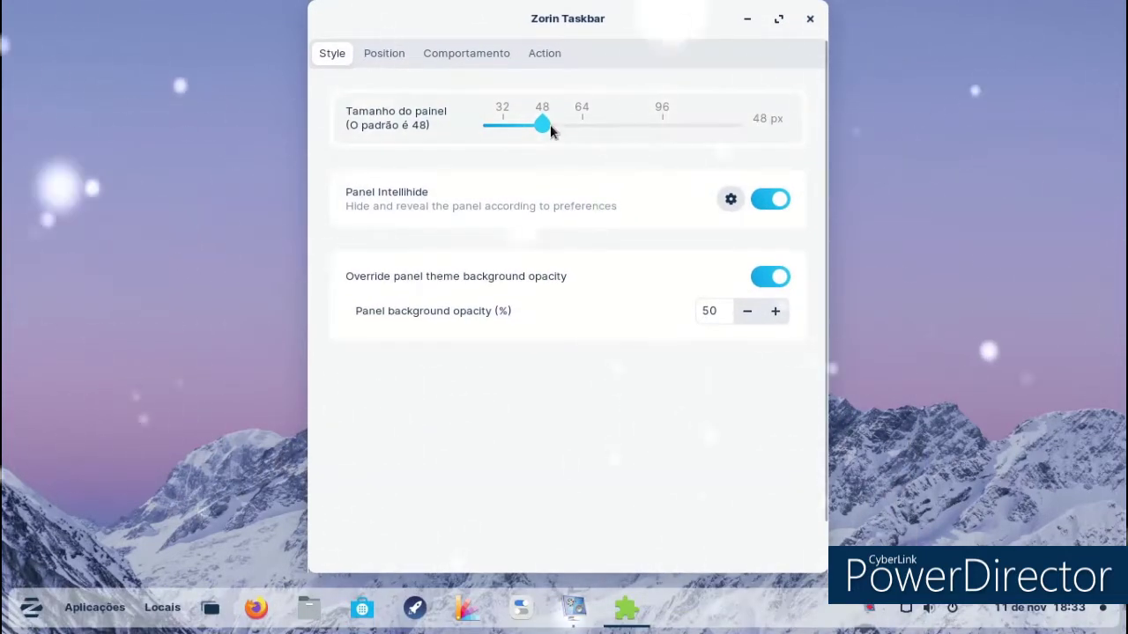
{"action": "mouse_move", "coordinate": [542, 124]}
{"action": "left_mouse_down"}
{"action": "mouse_move", "coordinate": [584, 126]}
{"action": "mouse_move", "coordinate": [543, 138]}
{"action": "left_mouse_up"}
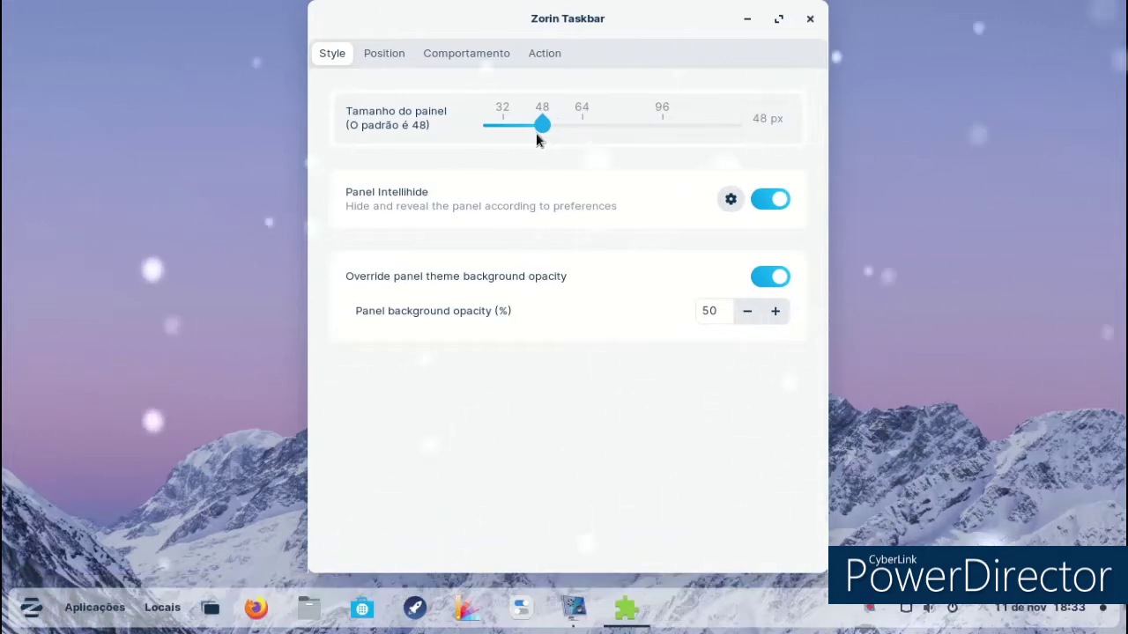
Step: Set the panel's screen position to Topo and close the taskbar settings
{"action": "left_click", "coordinate": [379, 52]}
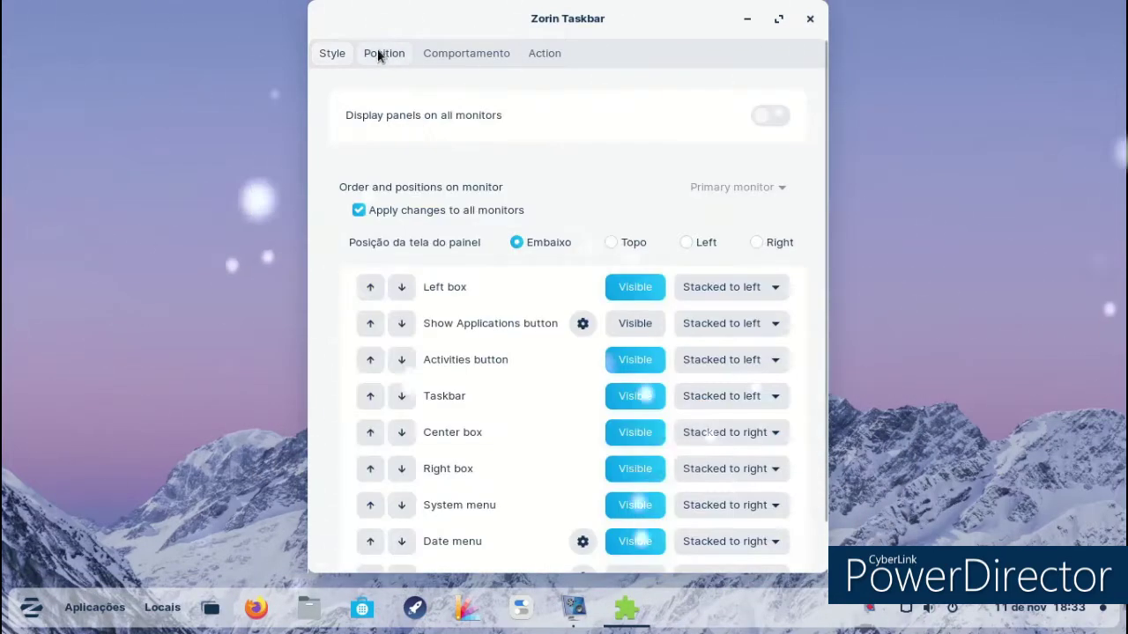
{"action": "left_click", "coordinate": [612, 243]}
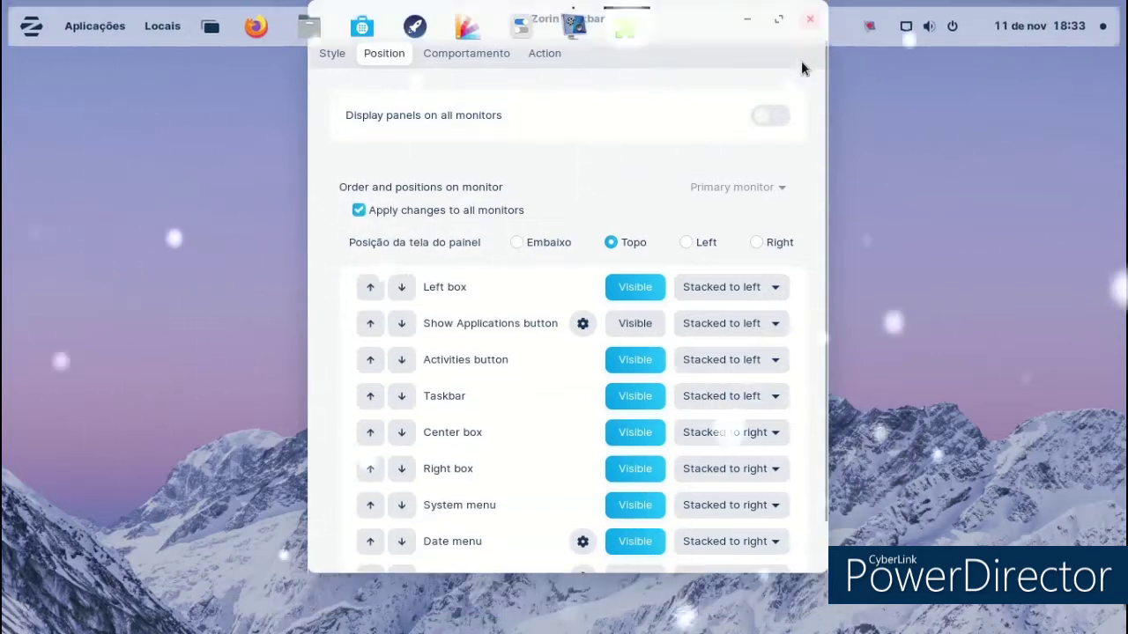
{"action": "left_click", "coordinate": [810, 19]}
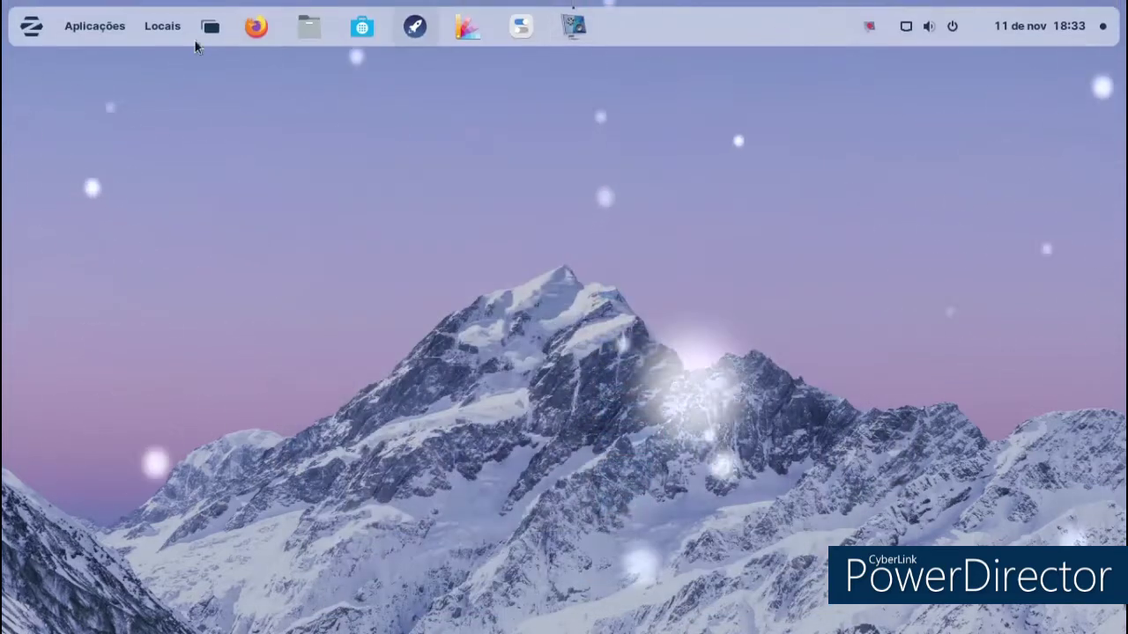
Step: Reopen the taskbar settings, lower the panel background opacity to 5% and close the window
{"action": "right_click", "coordinate": [680, 31]}
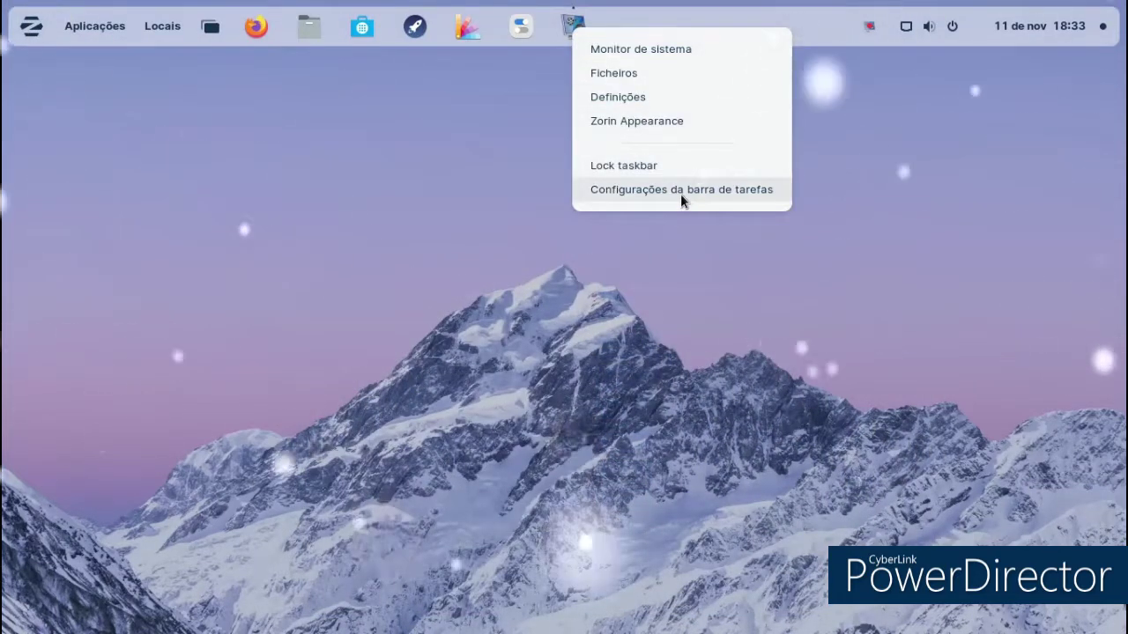
{"action": "left_click", "coordinate": [680, 194]}
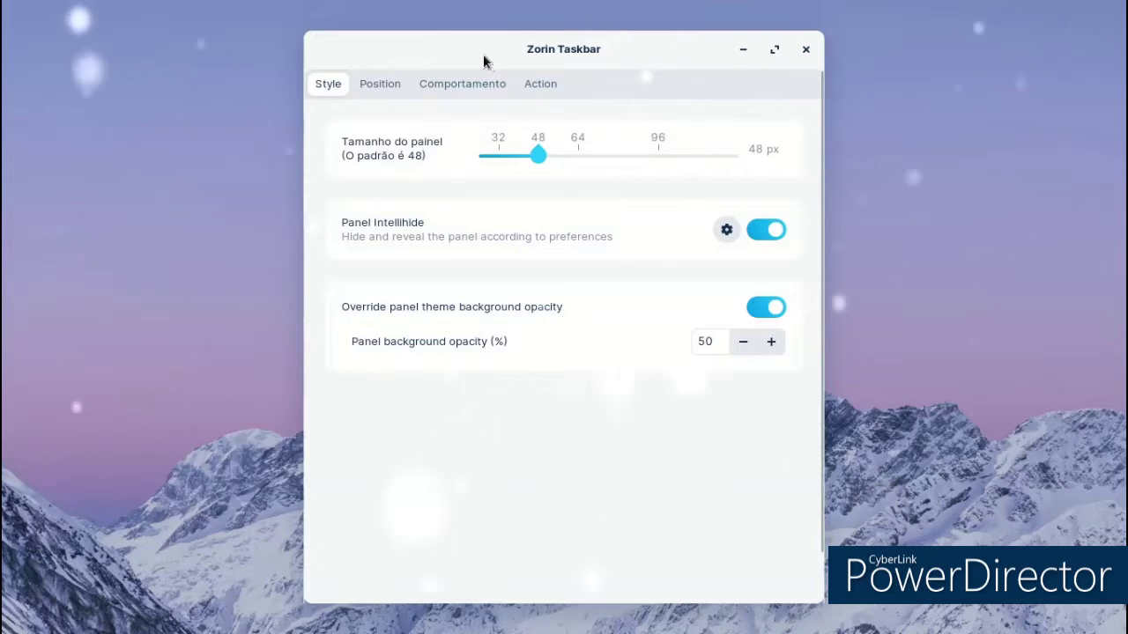
{"action": "mouse_move", "coordinate": [728, 375]}
{"action": "left_mouse_down"}
{"action": "mouse_move", "coordinate": [763, 380]}
{"action": "mouse_move", "coordinate": [724, 374]}
{"action": "left_mouse_up"}
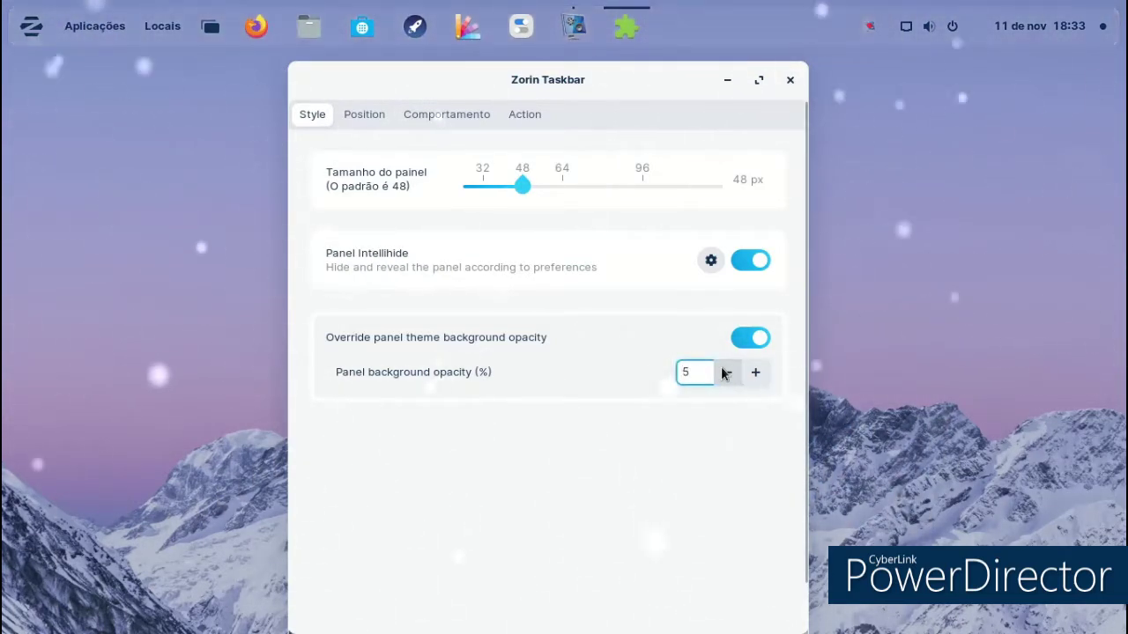
{"action": "left_click", "coordinate": [784, 82]}
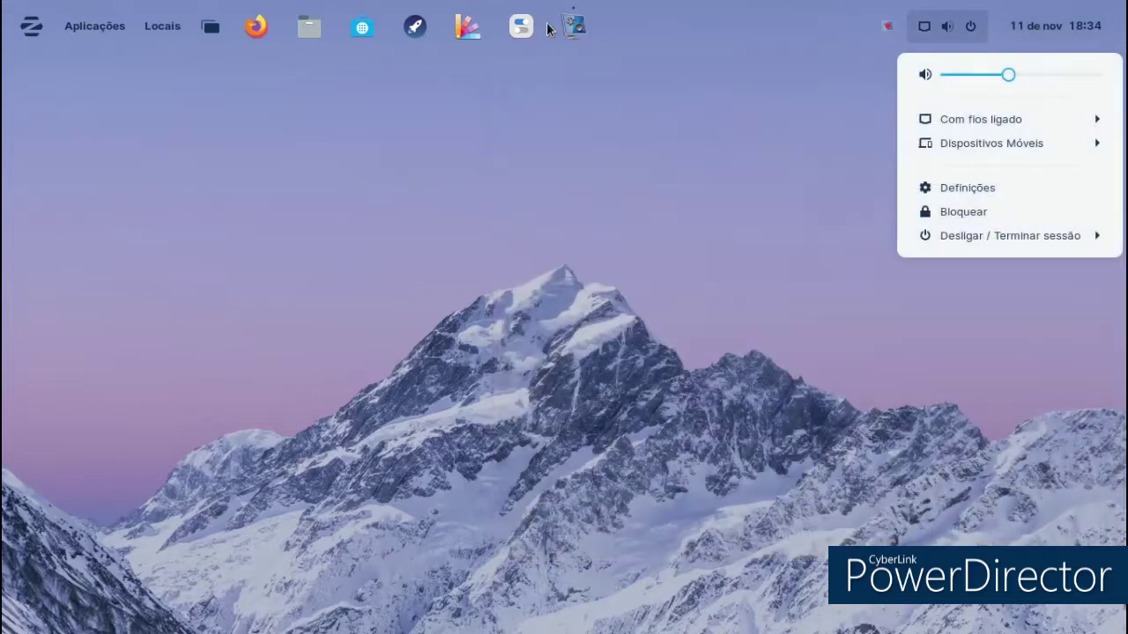
Step: Open the software store, browse its recommended apps and search for "microsoft"
{"action": "left_click", "coordinate": [365, 32]}
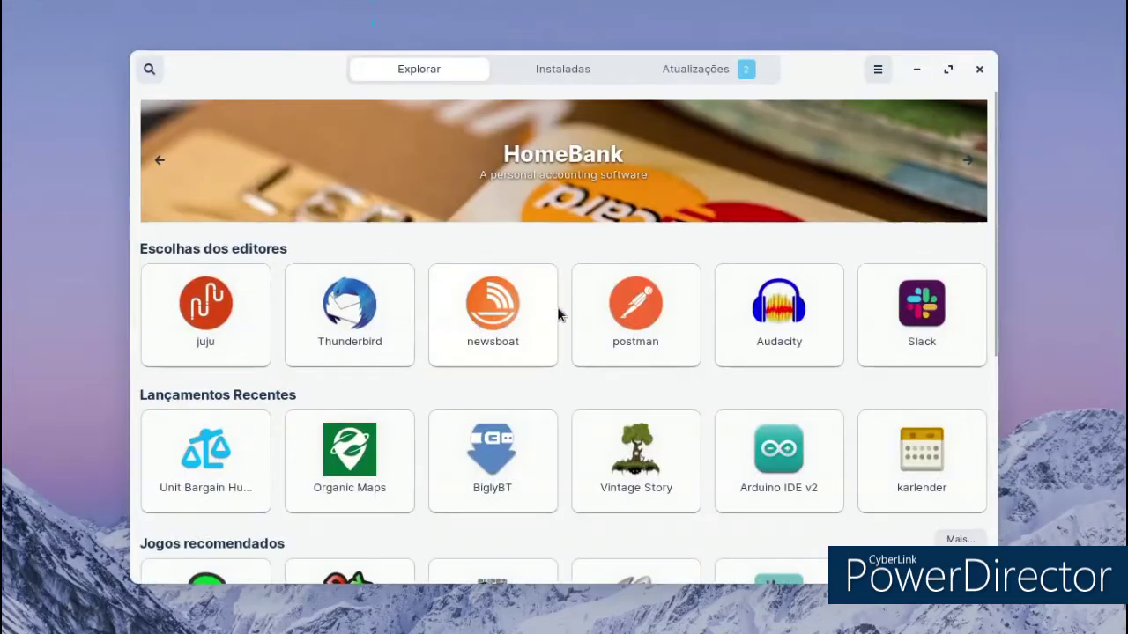
{"action": "scroll", "coordinate": [573, 315], "scroll_direction": "down", "scroll_amount": 6}
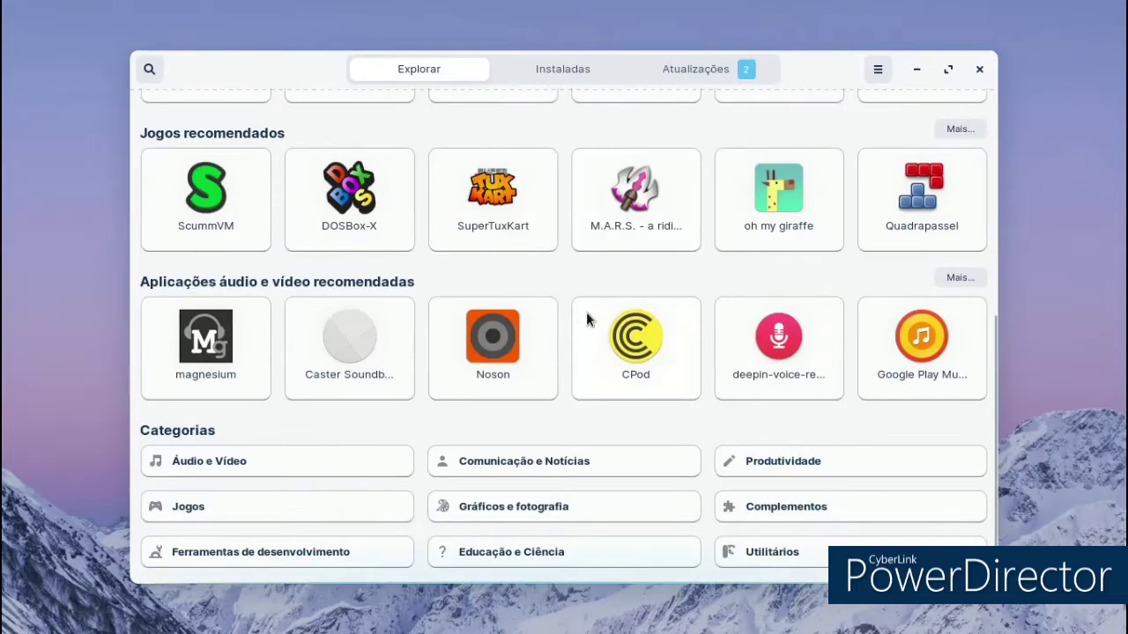
{"action": "left_click", "coordinate": [148, 70]}
{"action": "type", "text": "microsof"}
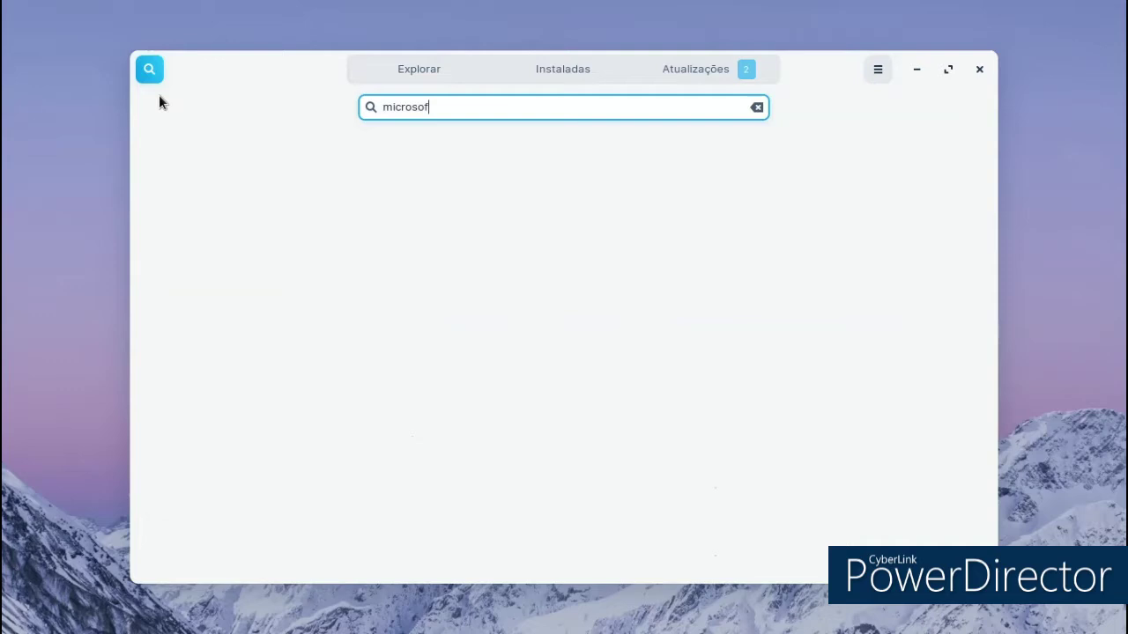
{"action": "type", "text": "t"}
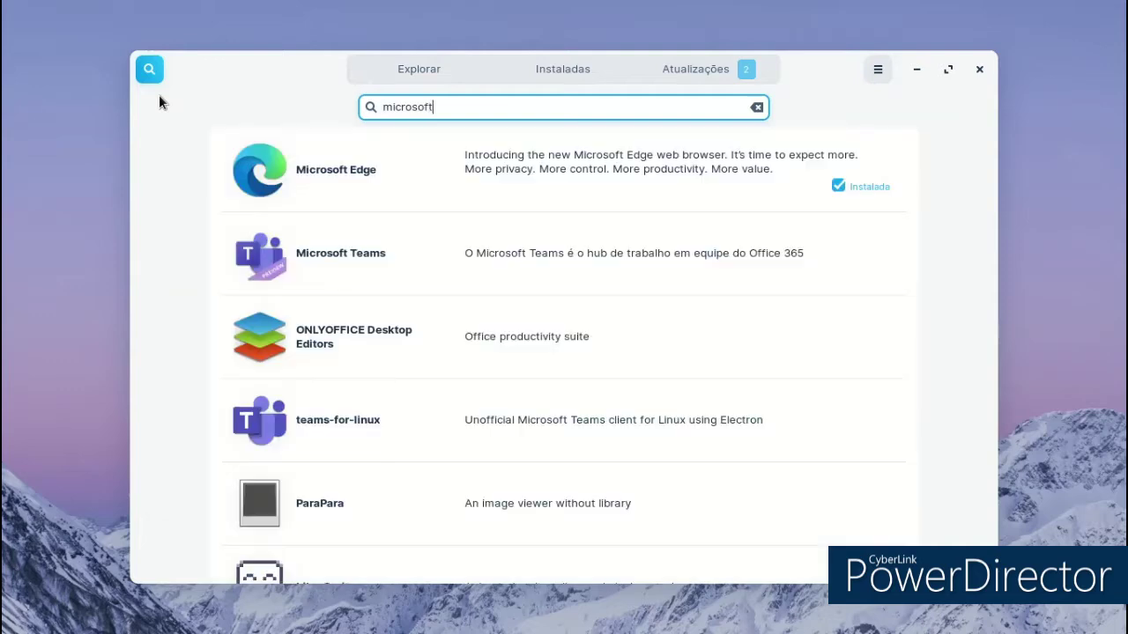
Step: Launch the installed Microsoft Edge from its store entry and close the software store
{"action": "left_click", "coordinate": [359, 194]}
{"action": "left_click", "coordinate": [250, 198]}
{"action": "left_click", "coordinate": [978, 70]}
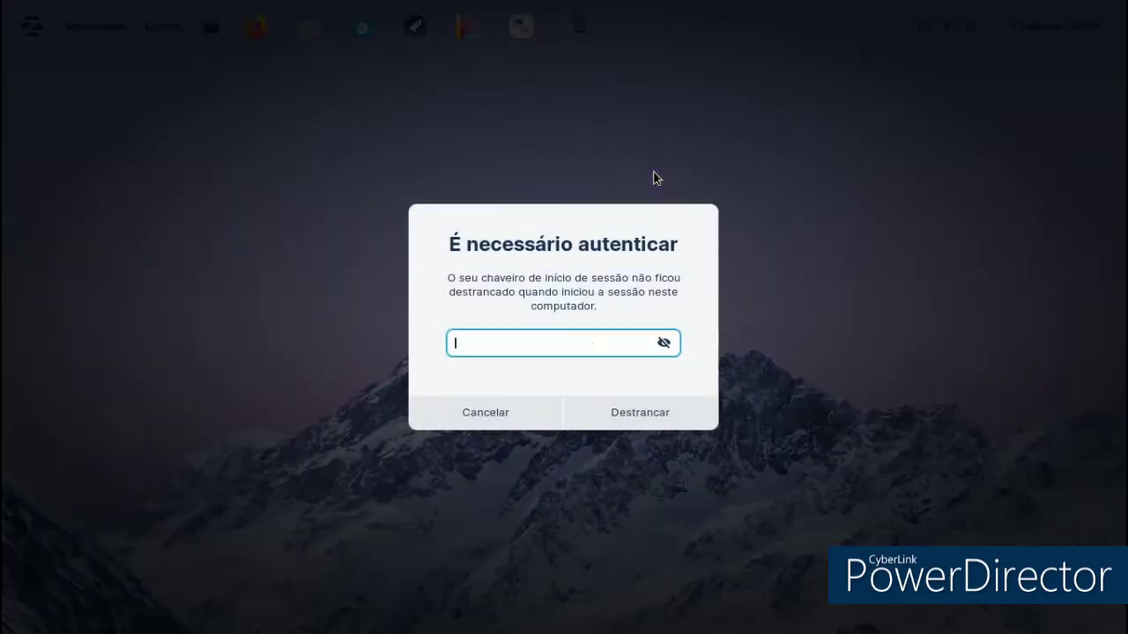
Step: Unlock the login keyring by entering the account password in the authentication prompt
{"action": "type", "text": "****"}
{"action": "key", "text": "BackSpace"}
{"action": "key", "text": "BackSpace"}
{"action": "key", "text": "BackSpace"}
{"action": "key", "text": "BackSpace"}
{"action": "type", "text": "*************"}
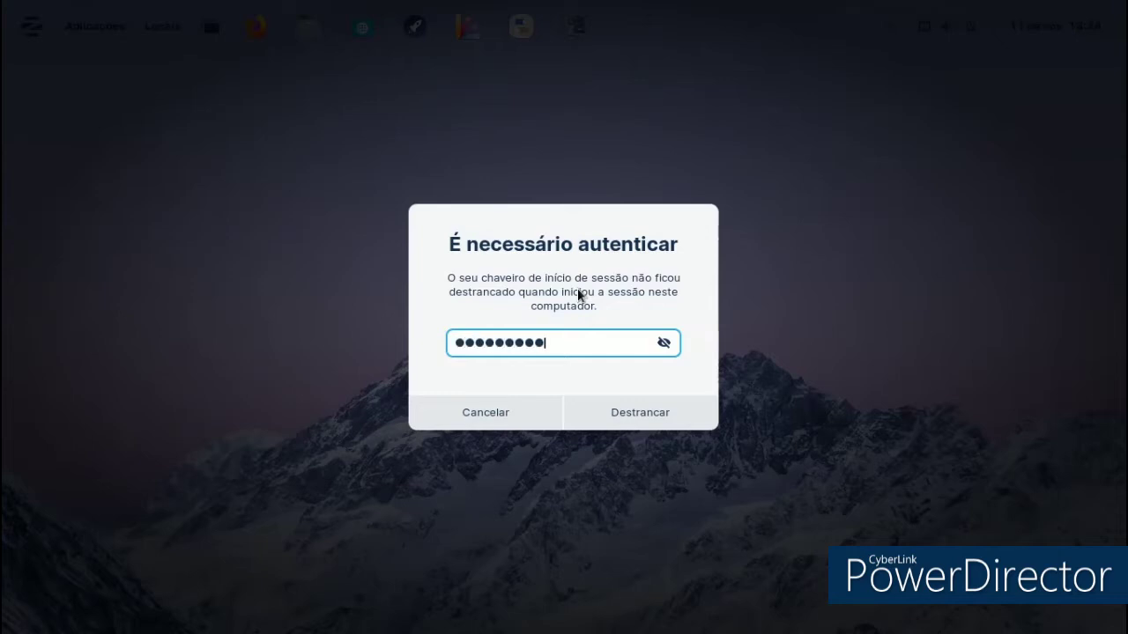
{"action": "key", "text": "Return"}
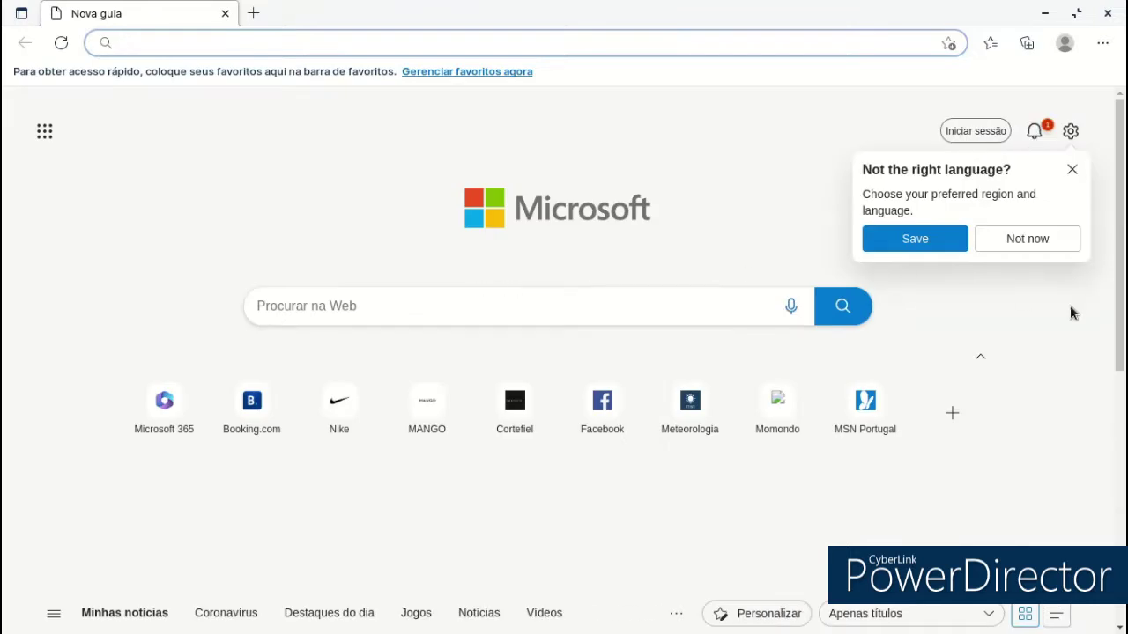
Step: Dismiss the region and language suggestion, restore the browser from full size and reposition its window on the desktop
{"action": "left_click", "coordinate": [1016, 241]}
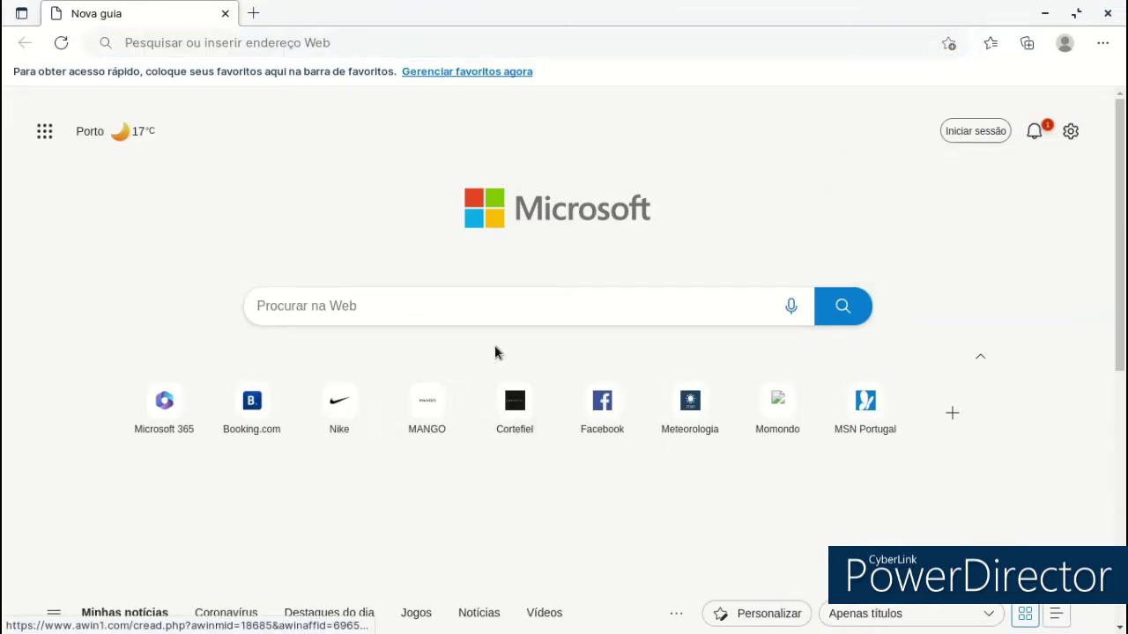
{"action": "scroll", "coordinate": [460, 363], "scroll_direction": "down", "scroll_amount": 1}
{"action": "left_click", "coordinate": [1072, 16]}
{"action": "left_click_drag", "start_coordinate": [397, 45], "coordinate": [469, 74]}
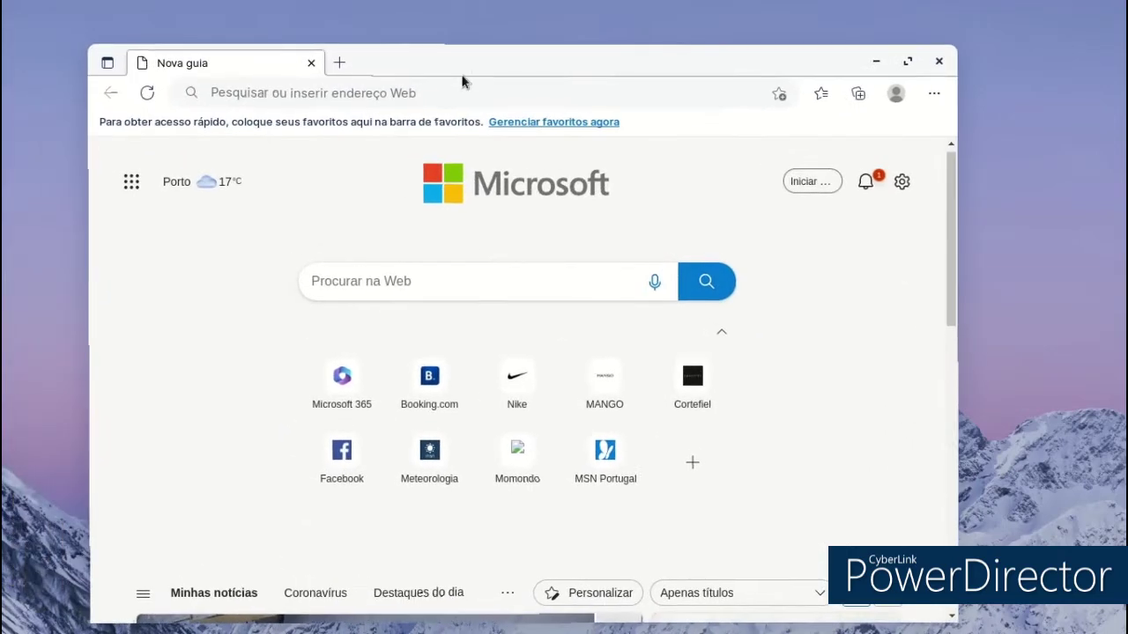
Step: Browse the news feed on the browser's start page
{"action": "scroll", "coordinate": [501, 360], "scroll_direction": "down", "scroll_amount": 5}
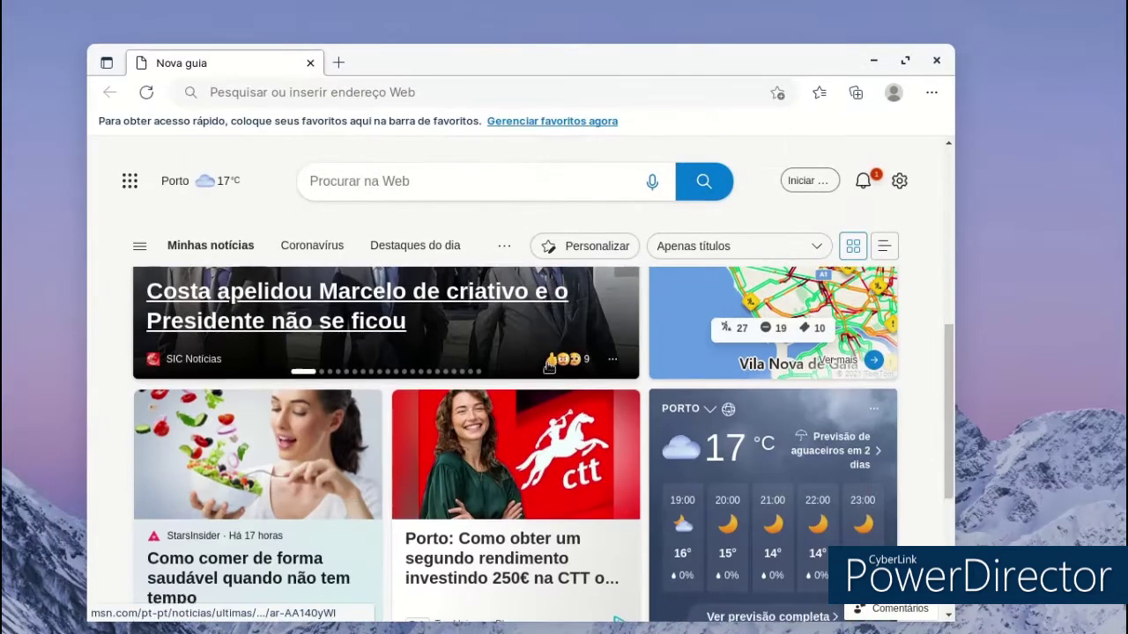
{"action": "scroll", "coordinate": [548, 367], "scroll_direction": "down", "scroll_amount": 5}
{"action": "scroll", "coordinate": [423, 203], "scroll_direction": "up", "scroll_amount": 2}
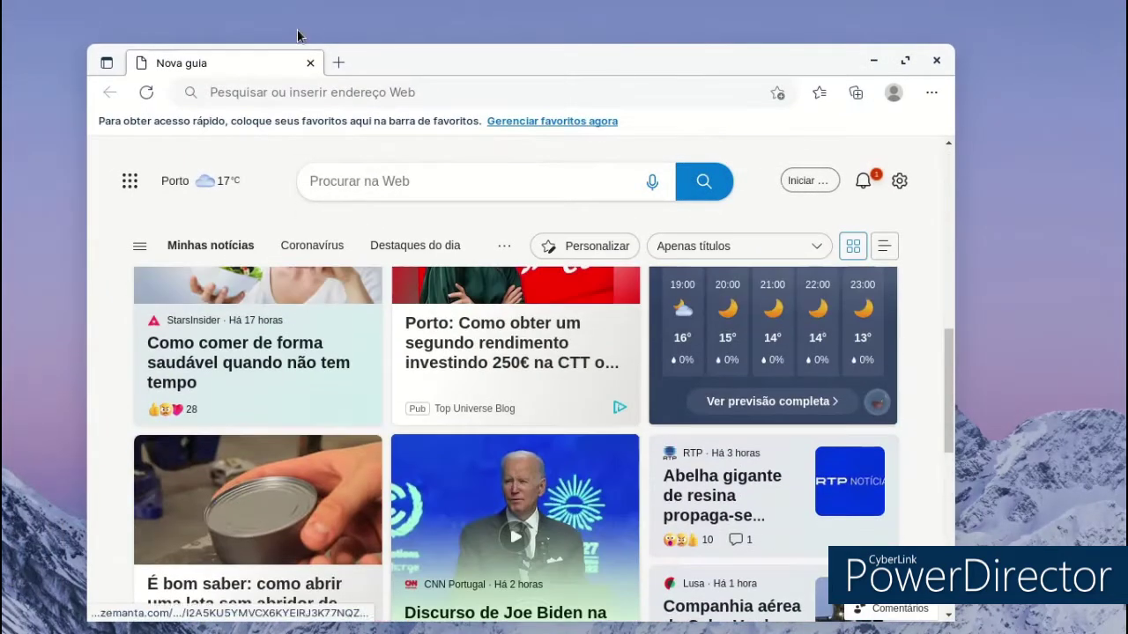
Step: Open a second browser tab, look over its start page and close the browser window
{"action": "left_click", "coordinate": [339, 62]}
{"action": "scroll", "coordinate": [206, 345], "scroll_direction": "down", "scroll_amount": 4}
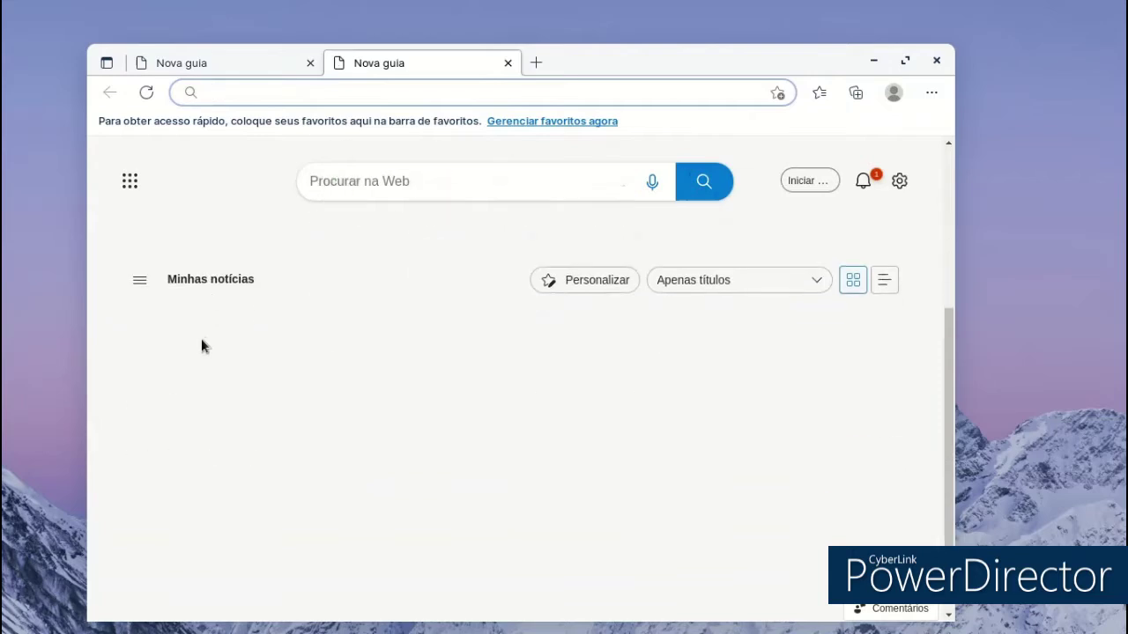
{"action": "scroll", "coordinate": [201, 344], "scroll_direction": "up", "scroll_amount": 3}
{"action": "scroll", "coordinate": [541, 290], "scroll_direction": "down", "scroll_amount": 3}
{"action": "scroll", "coordinate": [529, 295], "scroll_direction": "up", "scroll_amount": 3}
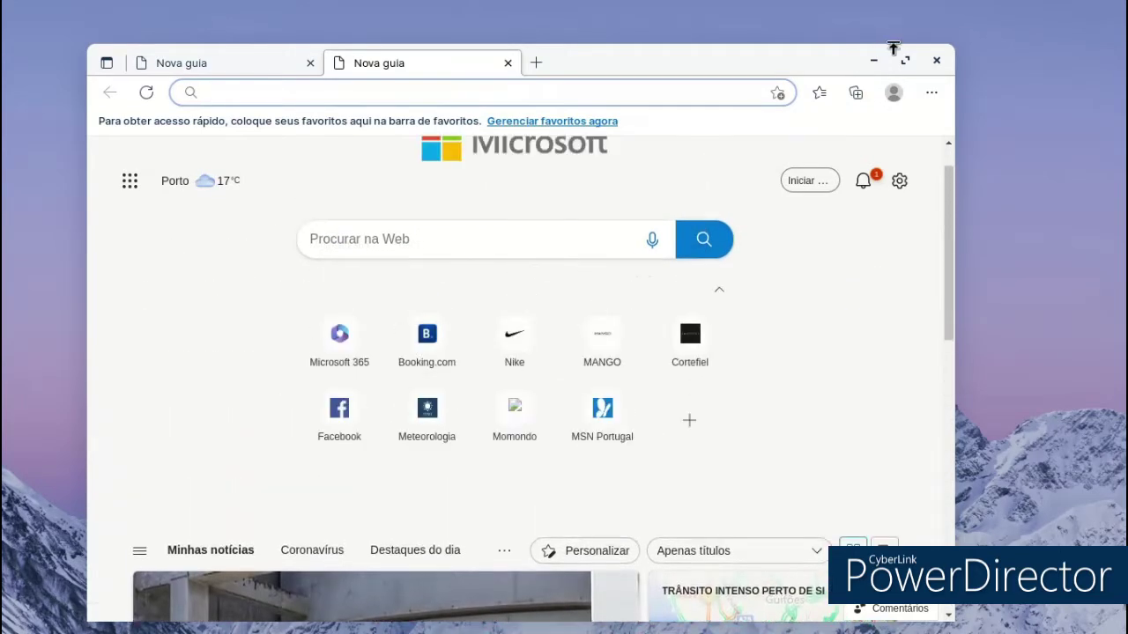
{"action": "left_click", "coordinate": [936, 59]}
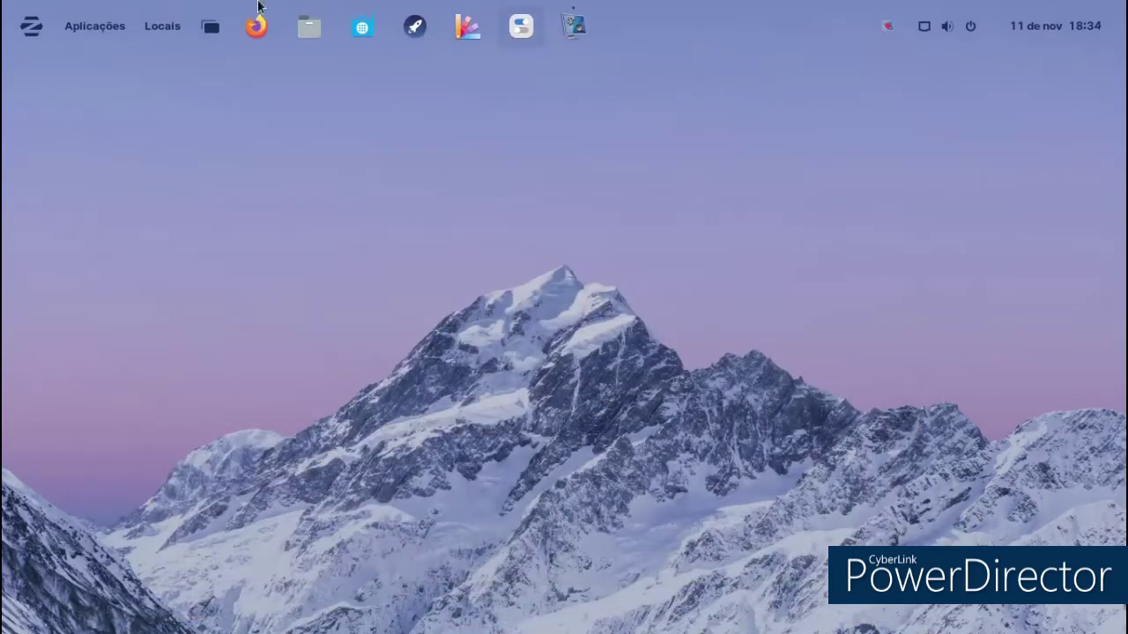
Step: Launch Apresentação from the Ferramentas do Sistema category and start the Zorin OS 16.2 welcome presentation
{"action": "left_click", "coordinate": [30, 27]}
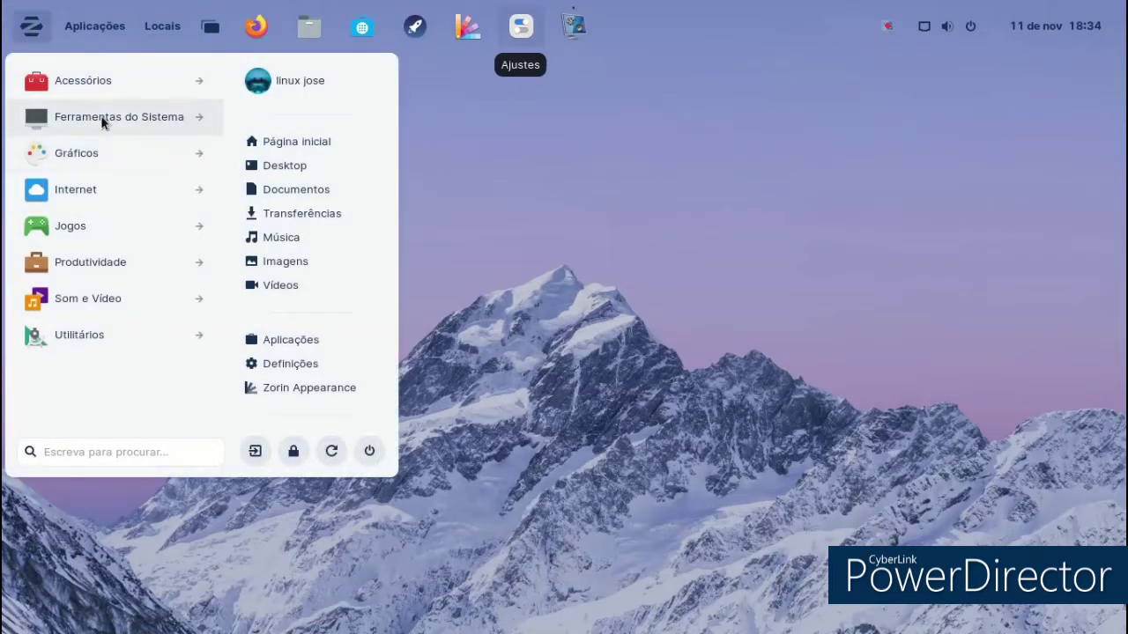
{"action": "left_click", "coordinate": [100, 116]}
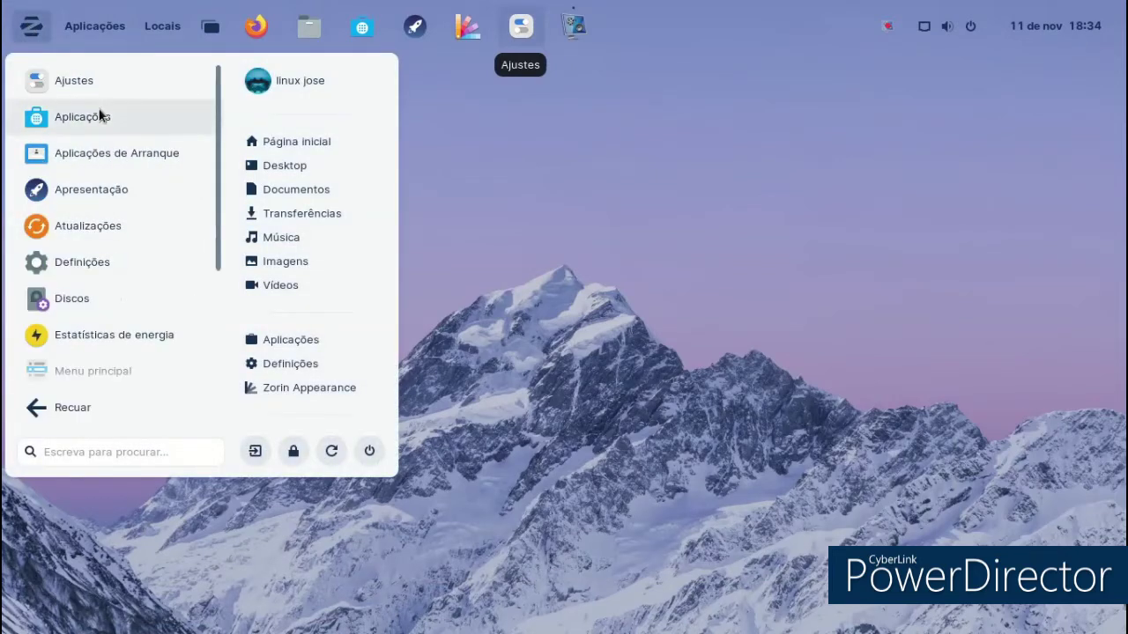
{"action": "left_click", "coordinate": [114, 195]}
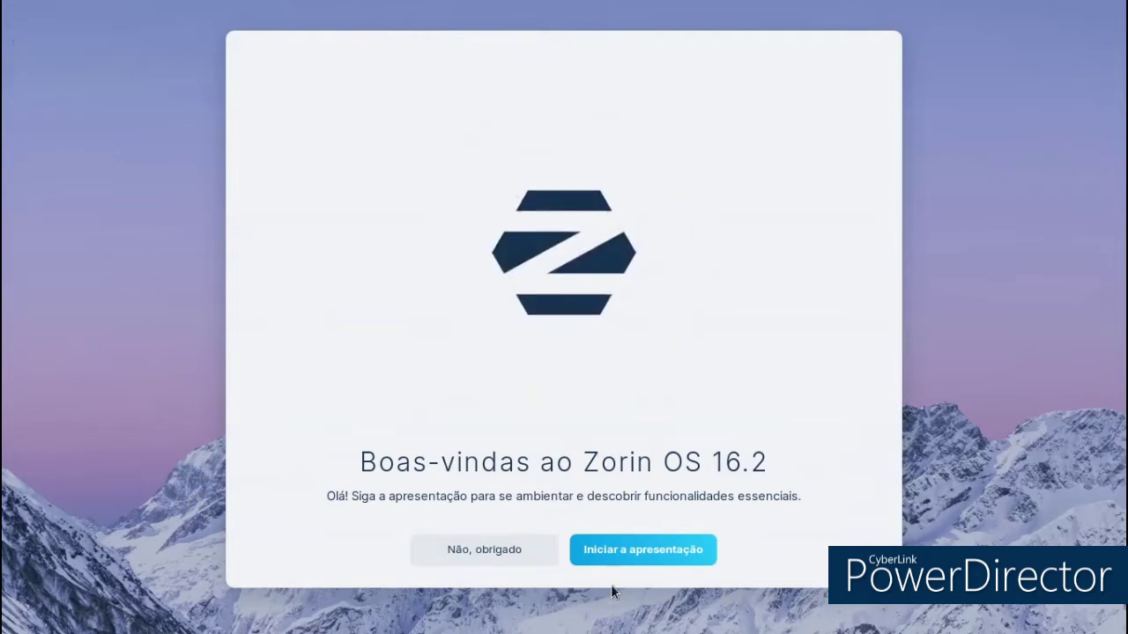
{"action": "left_click", "coordinate": [619, 551]}
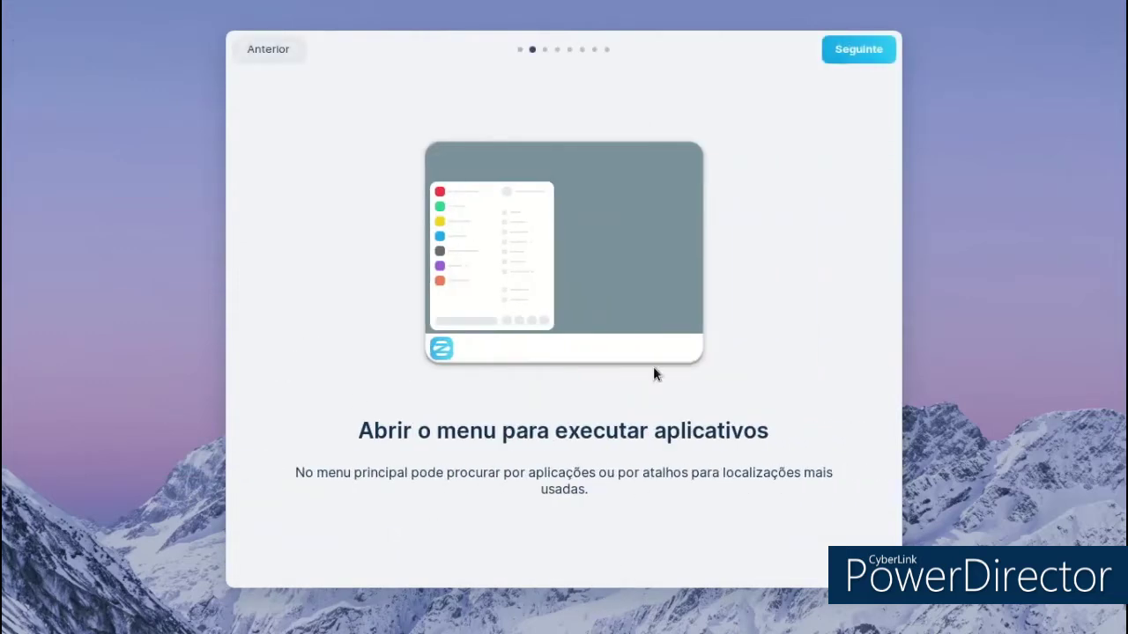
Step: Go through the welcome presentation to its last page and close it
{"action": "left_click", "coordinate": [866, 51]}
{"action": "left_click", "coordinate": [864, 53]}
{"action": "left_click", "coordinate": [864, 52]}
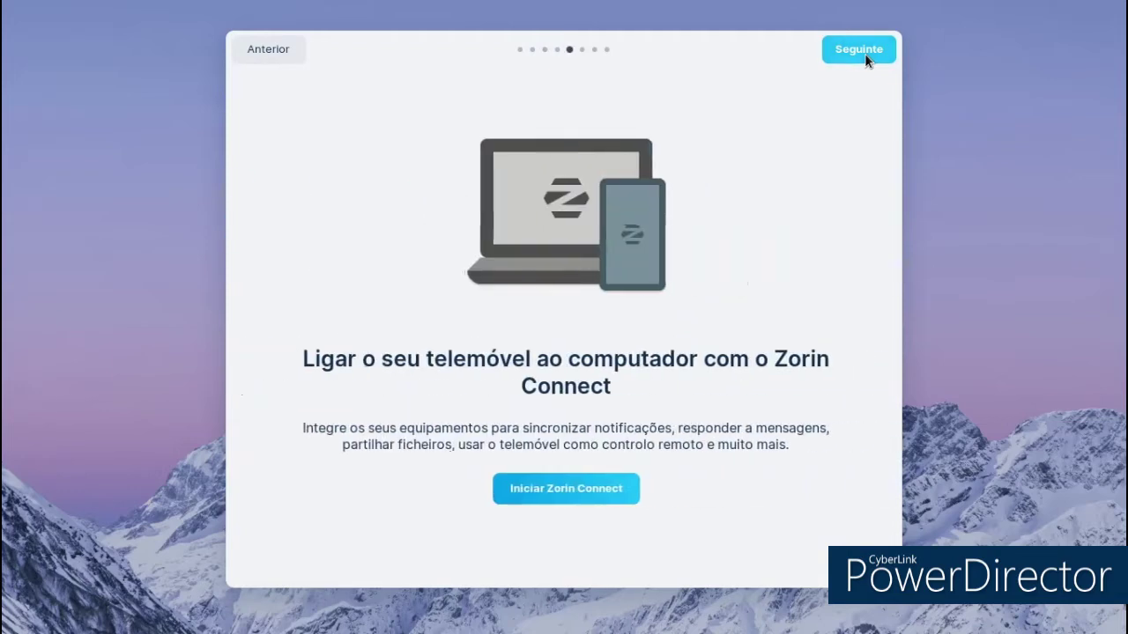
{"action": "left_click", "coordinate": [864, 53]}
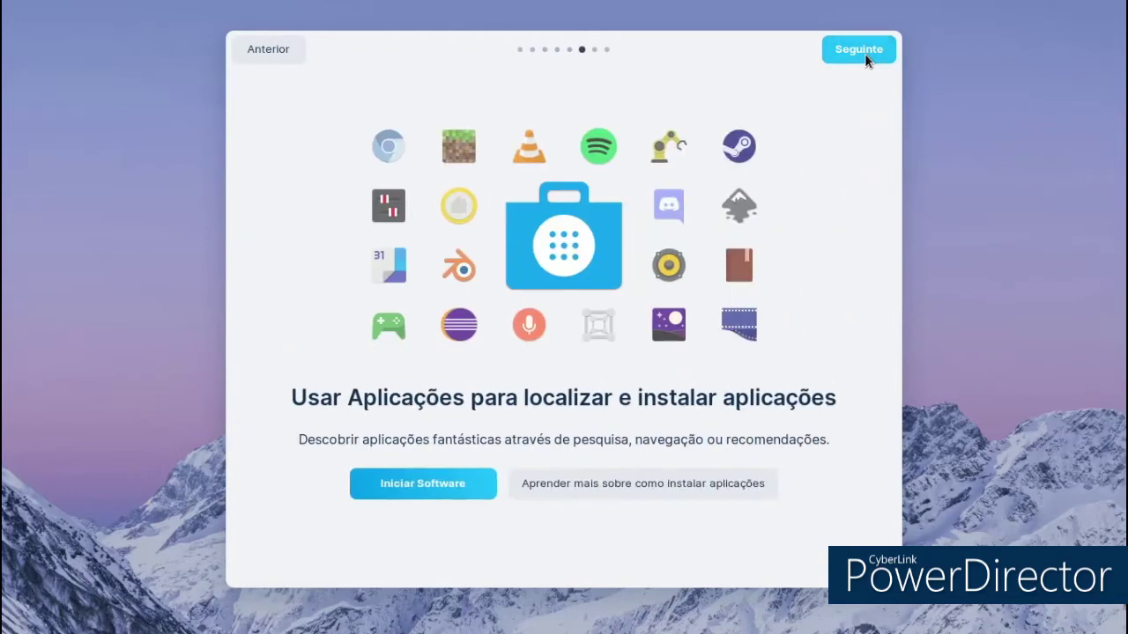
{"action": "left_click", "coordinate": [864, 53]}
{"action": "left_click", "coordinate": [864, 53]}
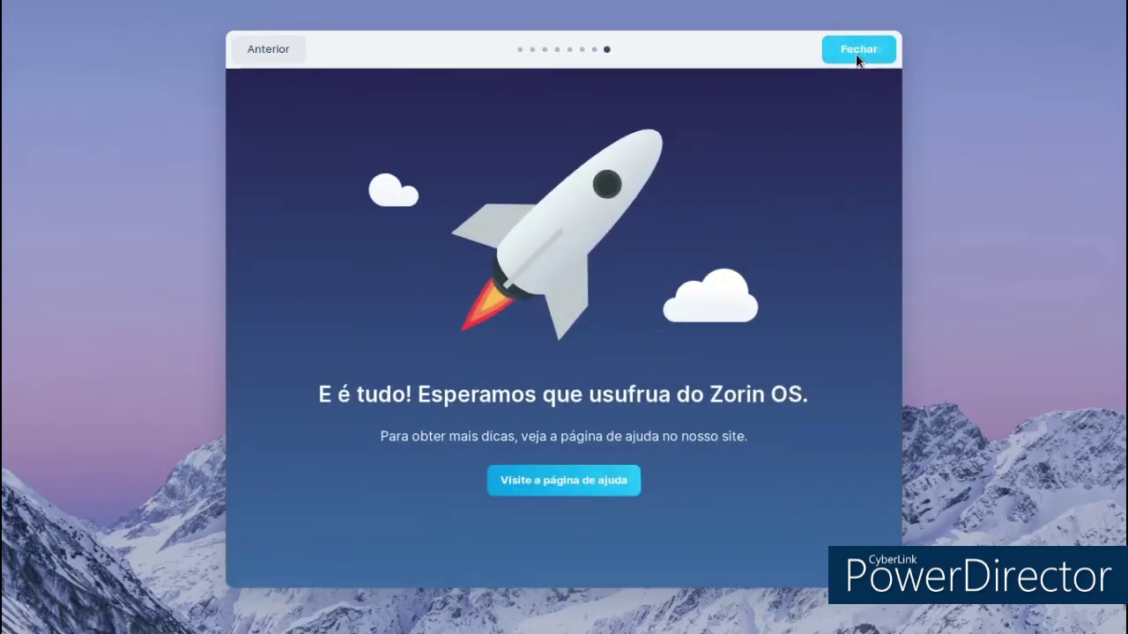
{"action": "left_click", "coordinate": [859, 51]}
Step: Launch the GNU image manipulation program (GIMP) from the Gráficos application category
{"action": "left_click", "coordinate": [29, 27]}
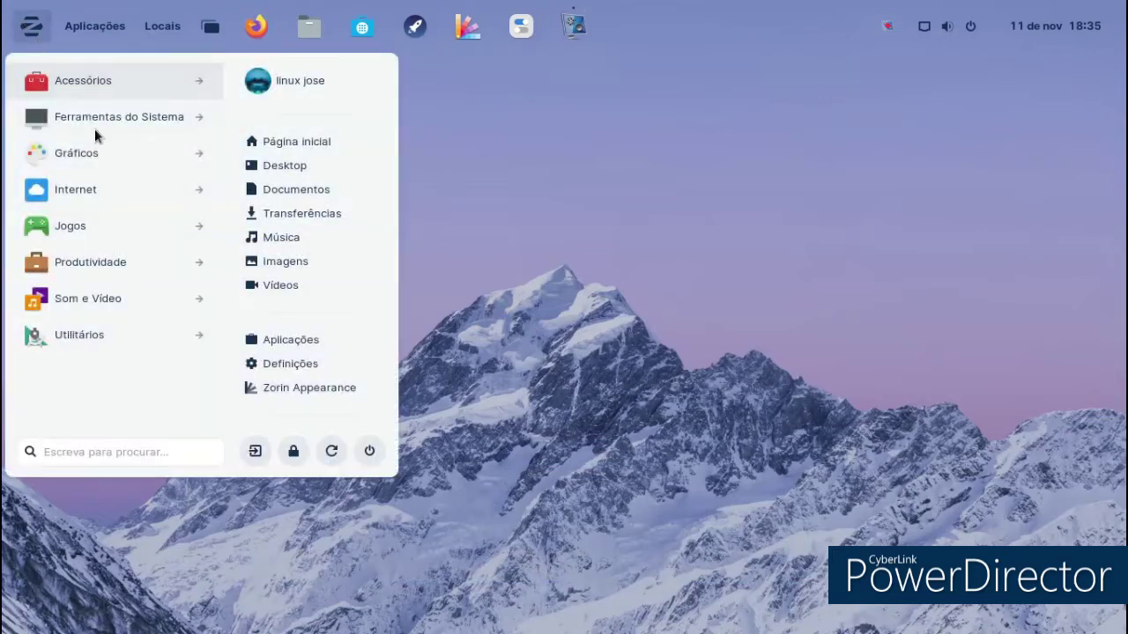
{"action": "left_click", "coordinate": [95, 151]}
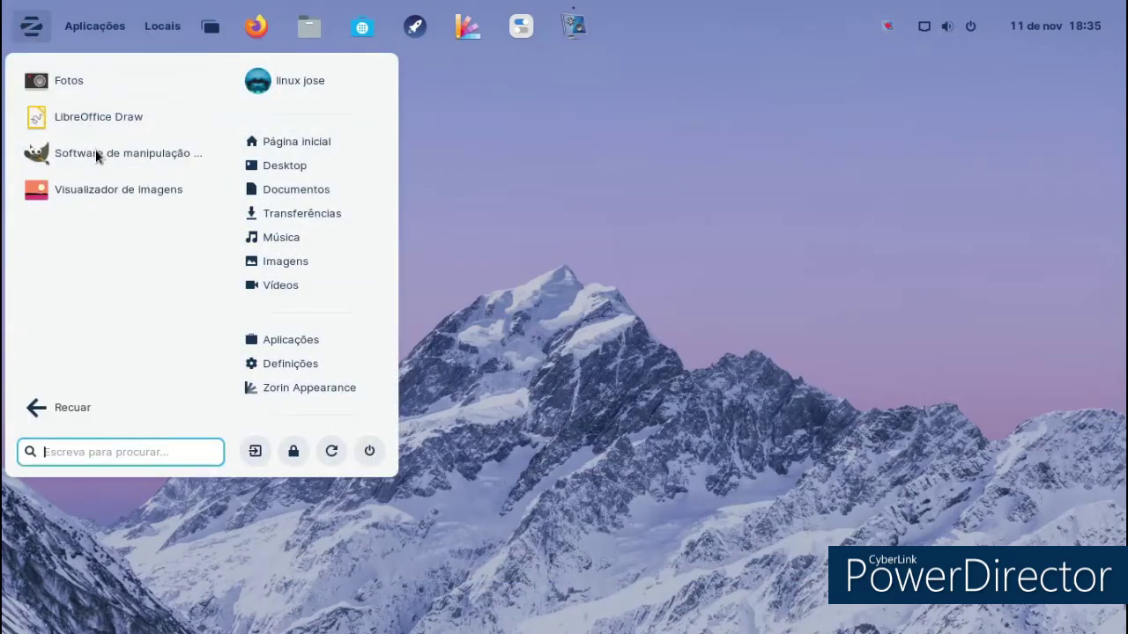
{"action": "left_click", "coordinate": [96, 152]}
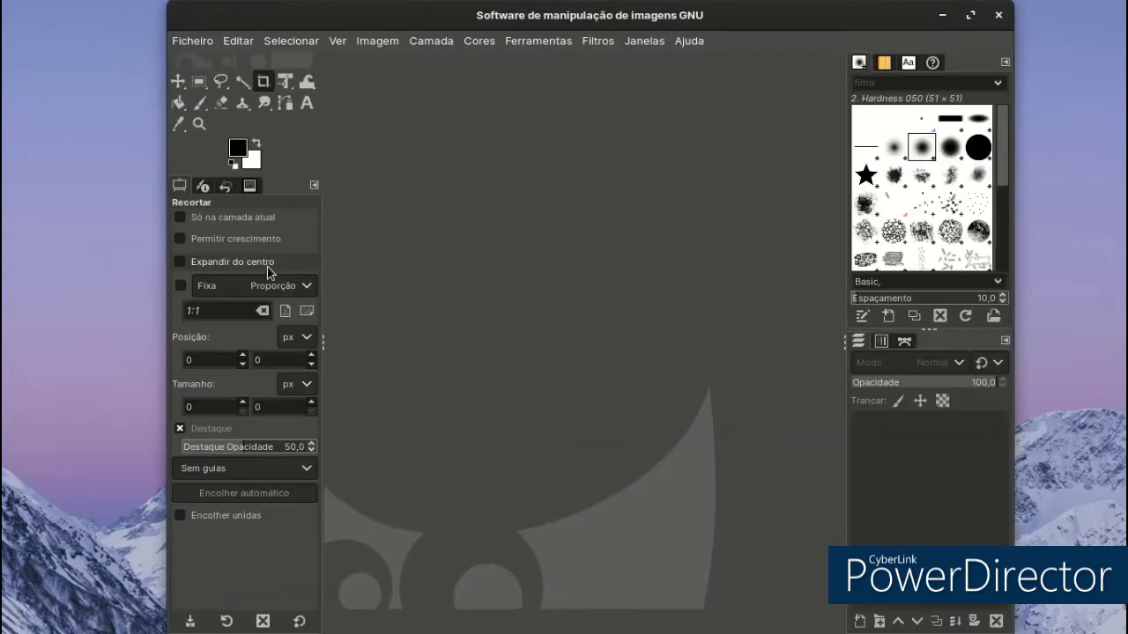
Step: Create a new blank GIMP image 1920 px wide and 1080 px high
{"action": "left_click", "coordinate": [191, 42]}
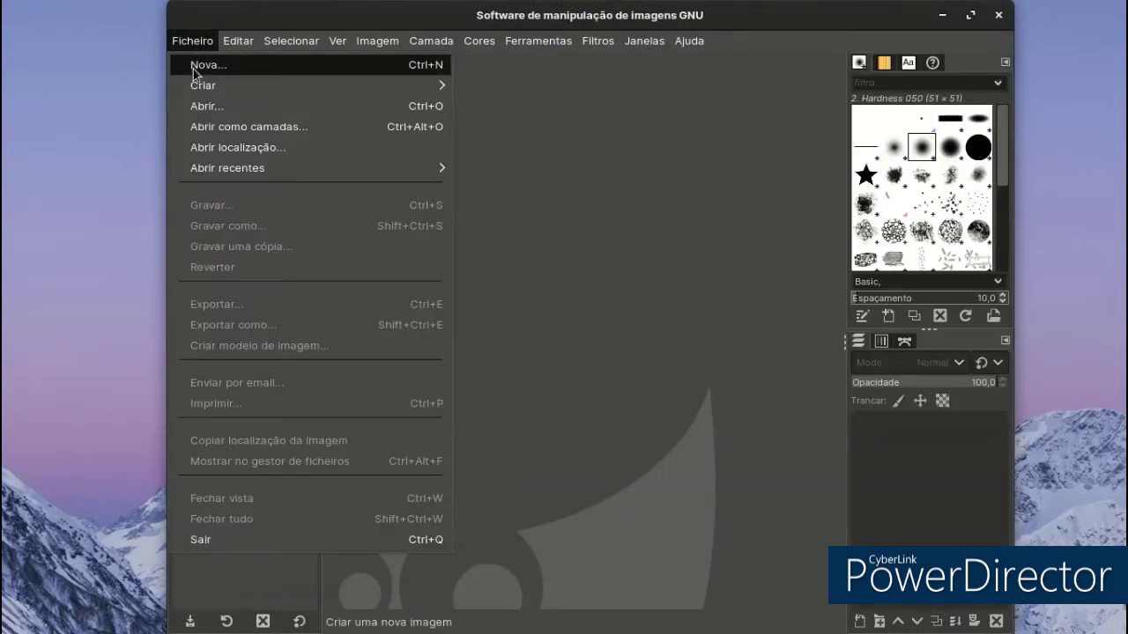
{"action": "left_click", "coordinate": [196, 65]}
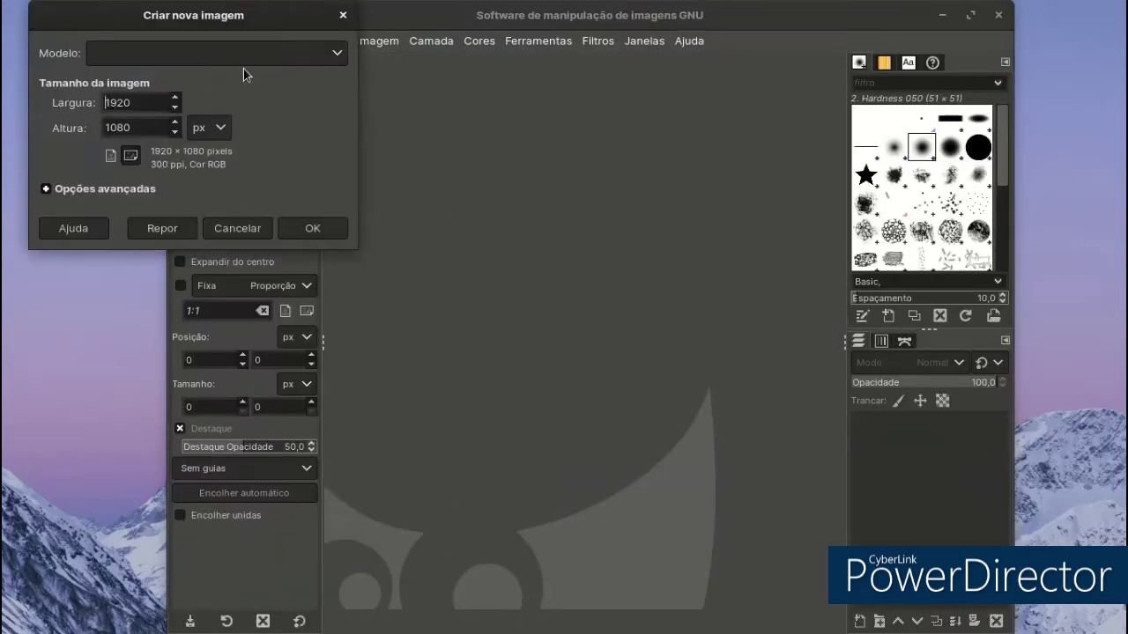
{"action": "left_click", "coordinate": [313, 231]}
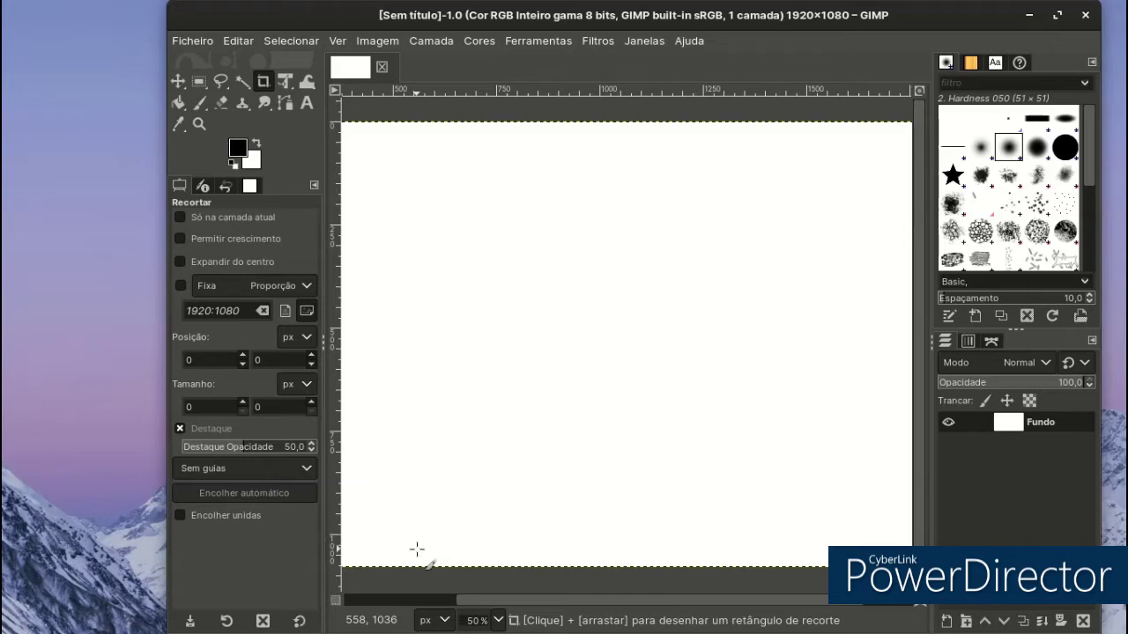
{"action": "left_click_drag", "start_coordinate": [385, 547], "coordinate": [386, 547]}
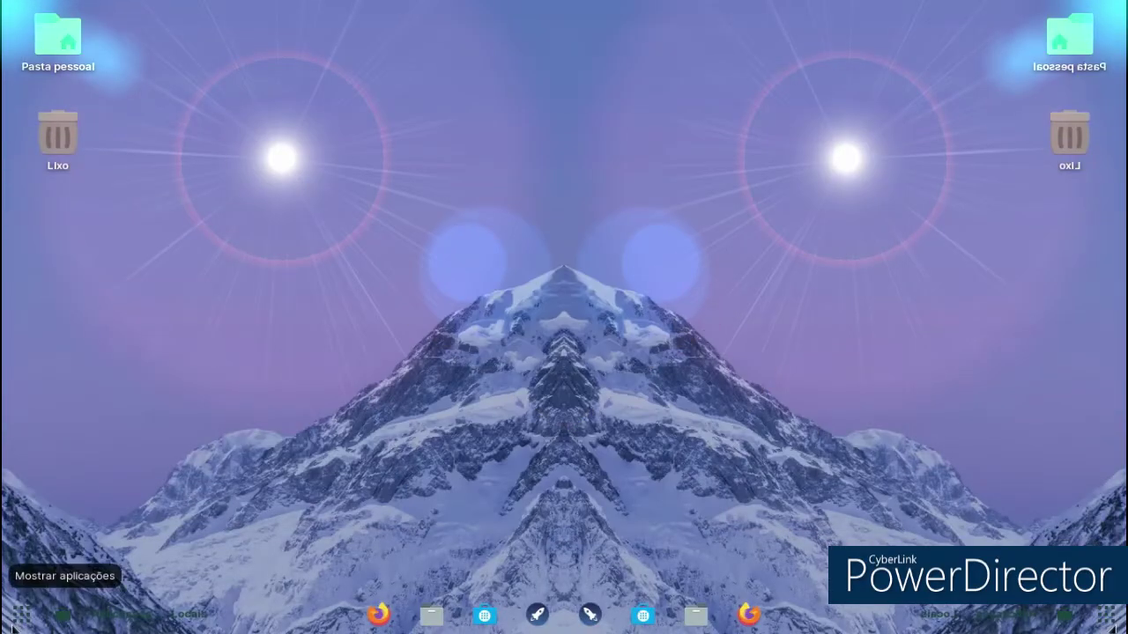
Step: View the full application grid and the notification list, closing each one again
{"action": "left_click", "coordinate": [19, 618]}
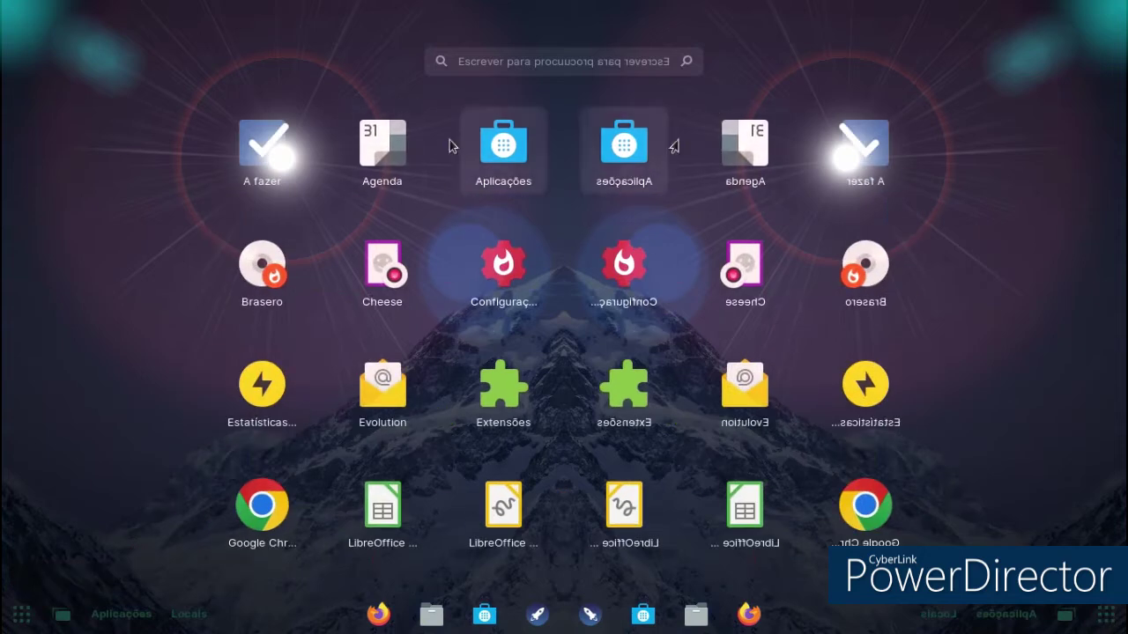
{"action": "left_click", "coordinate": [20, 616]}
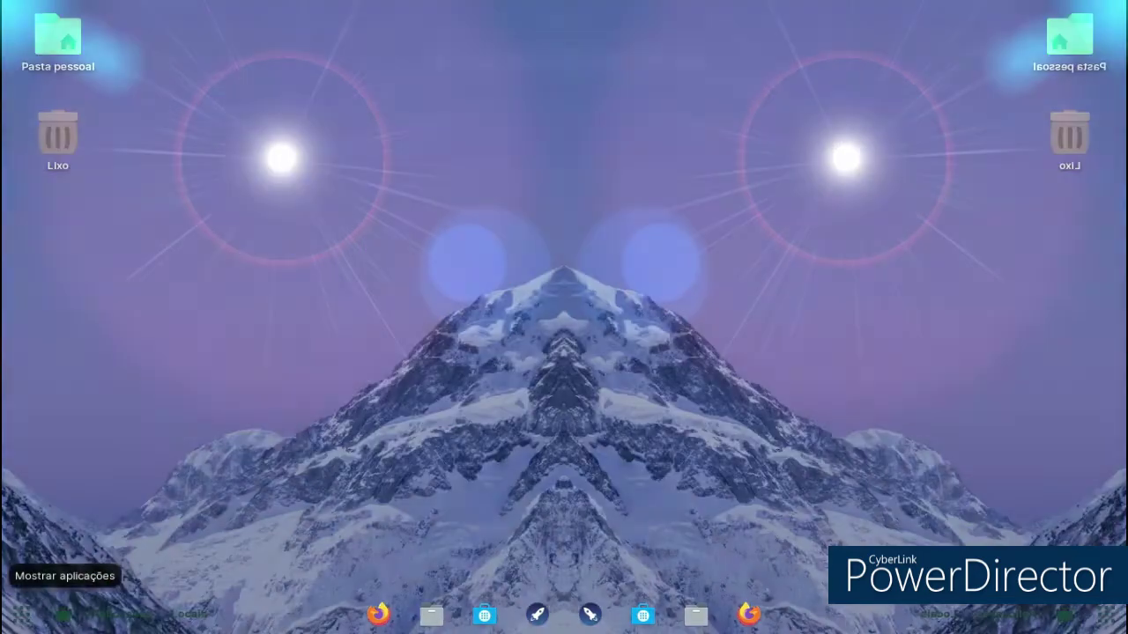
{"action": "key", "text": "super+m"}
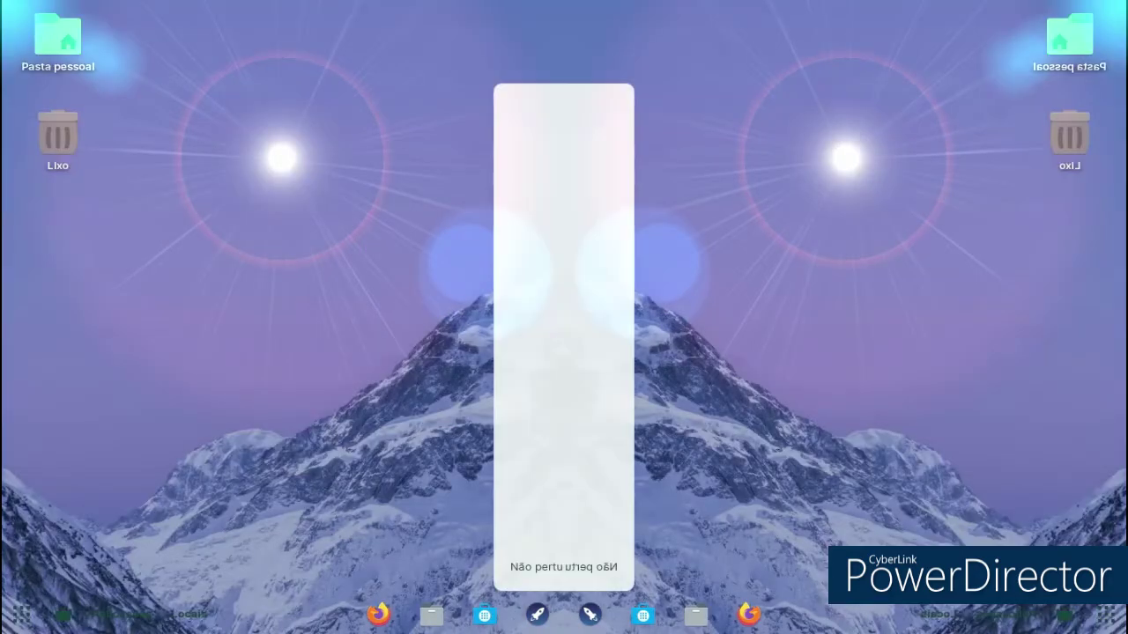
{"action": "key", "text": "super+m"}
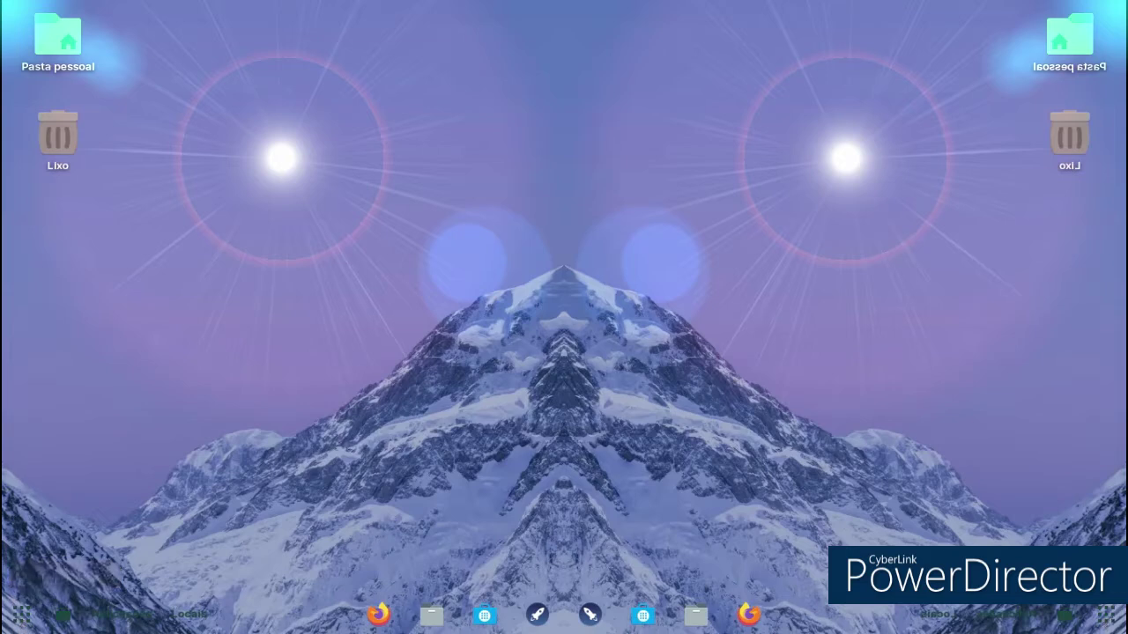
Step: Open Zorin Appearance, try the bottom taskbar layout with the corner menu, and switch to the layout with a top bar
{"action": "left_click", "coordinate": [538, 614]}
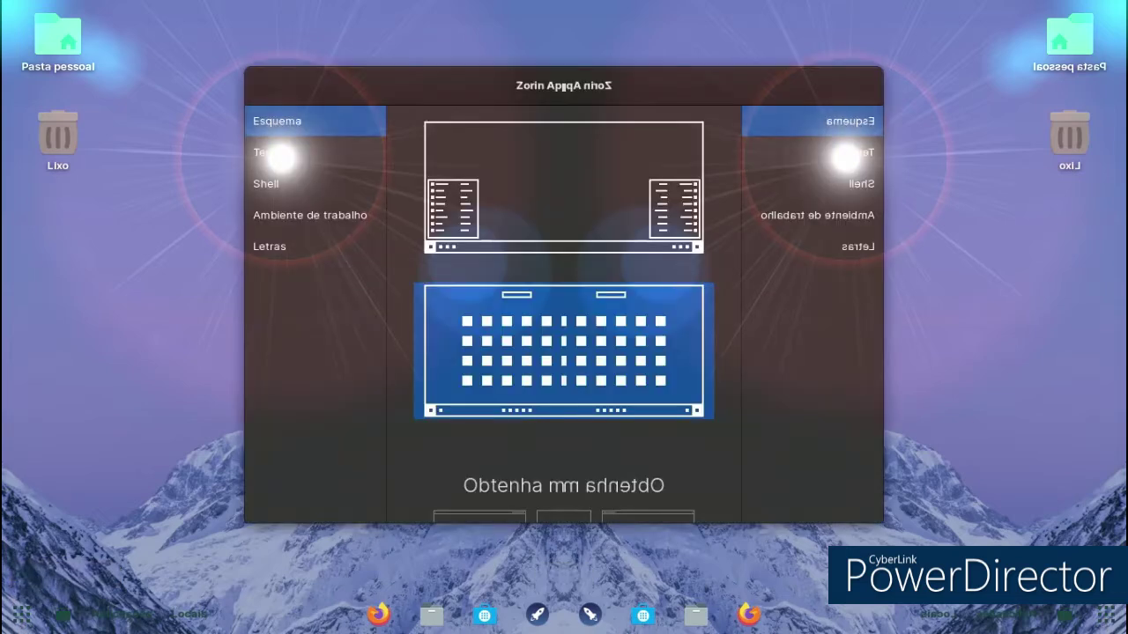
{"action": "left_click", "coordinate": [562, 199]}
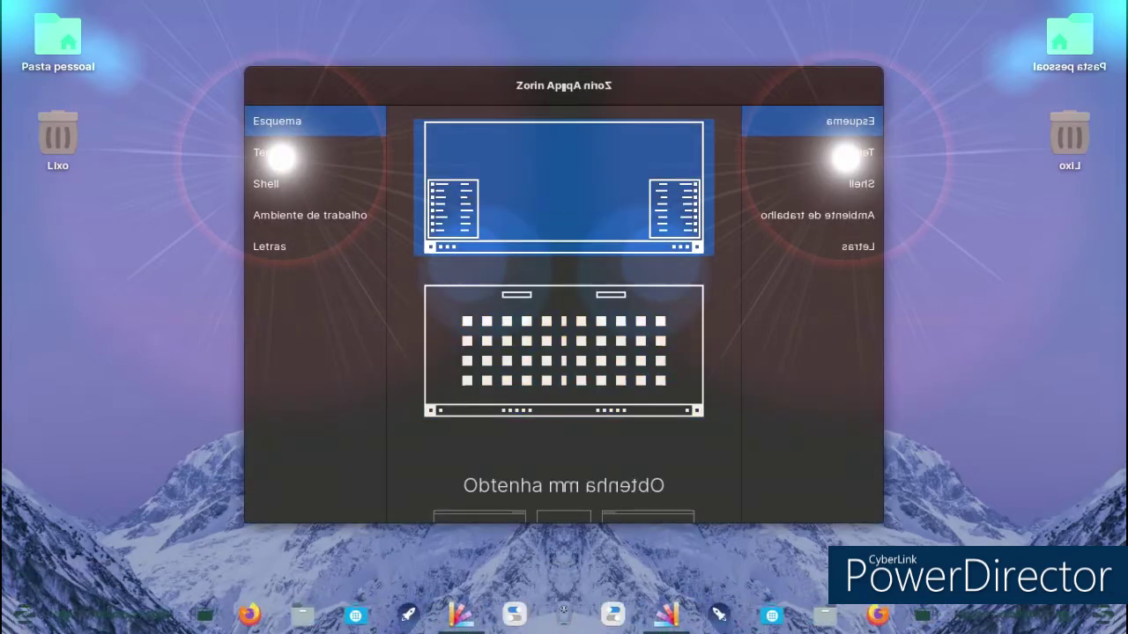
{"action": "left_click", "coordinate": [539, 359]}
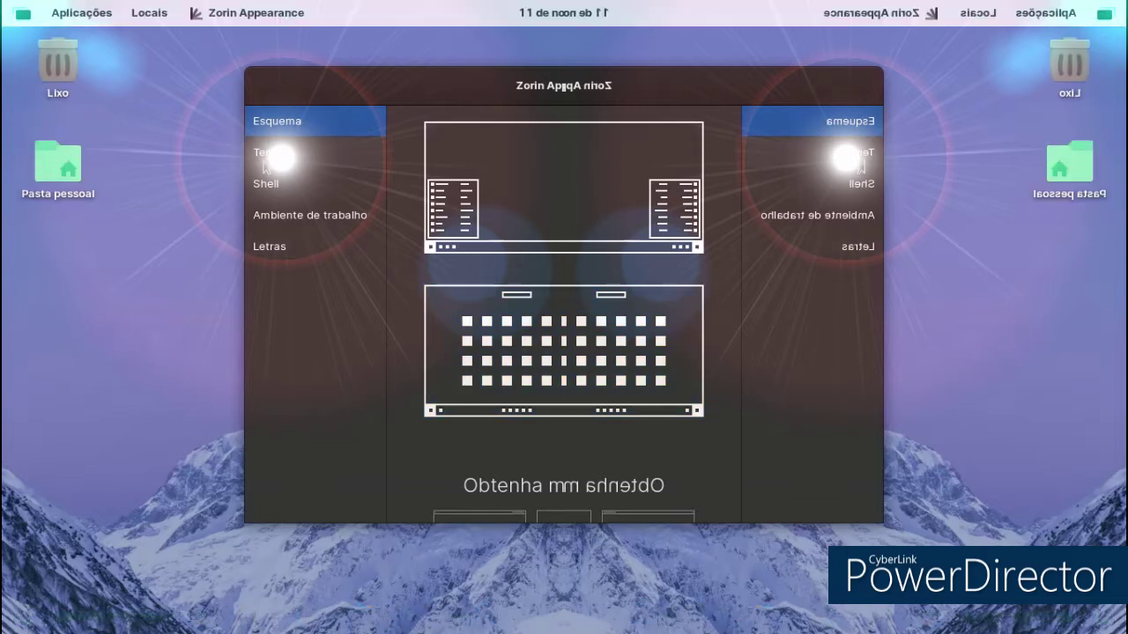
Step: Review the theme, Shell and Ambiente de trabalho settings, and apply the bottom taskbar layout with the corner menu under Esquema
{"action": "left_click", "coordinate": [267, 157]}
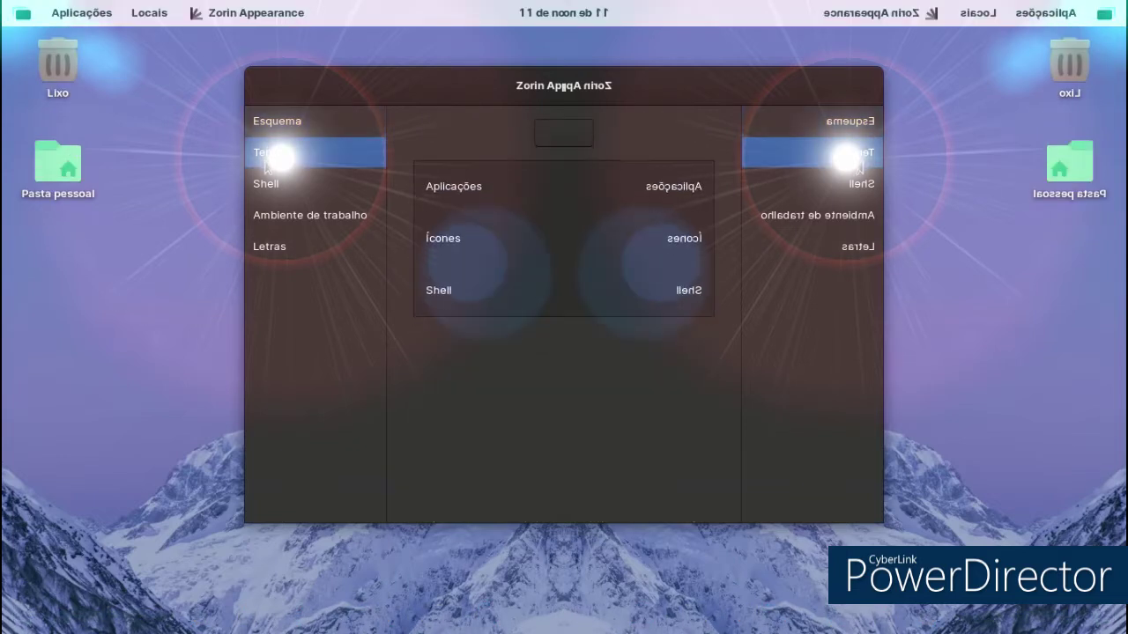
{"action": "left_click", "coordinate": [269, 183]}
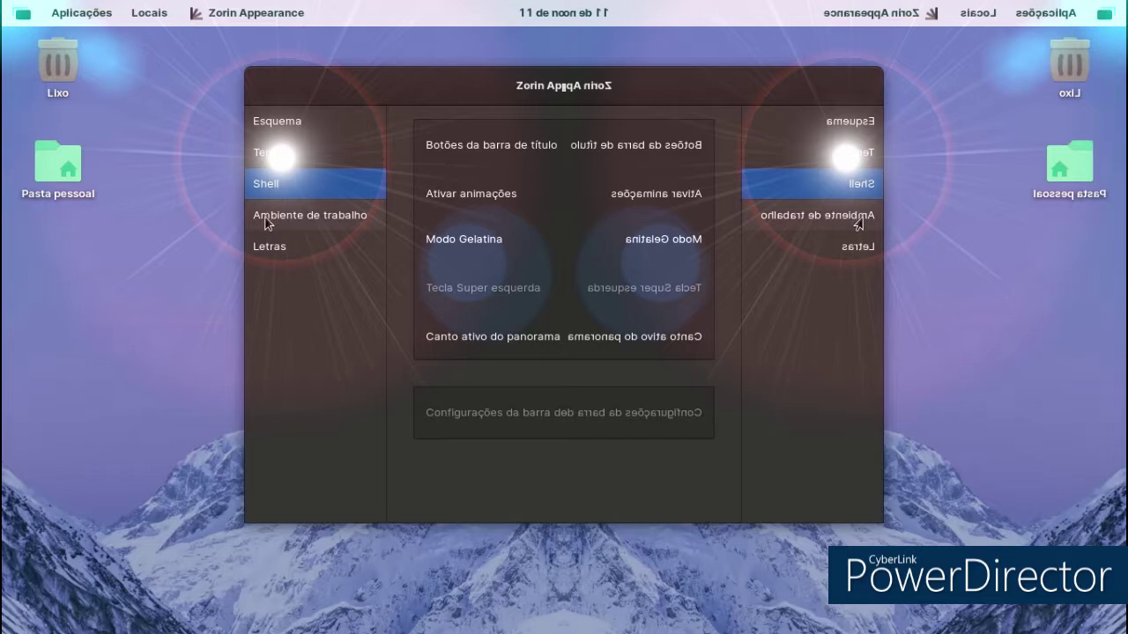
{"action": "left_click", "coordinate": [267, 220]}
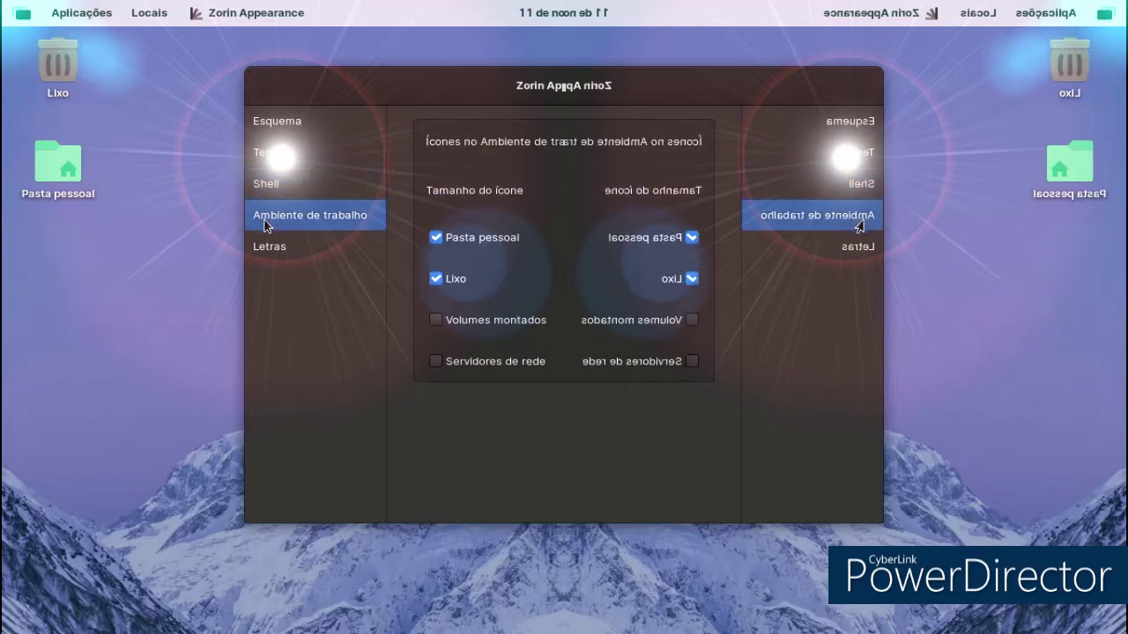
{"action": "left_click", "coordinate": [277, 120]}
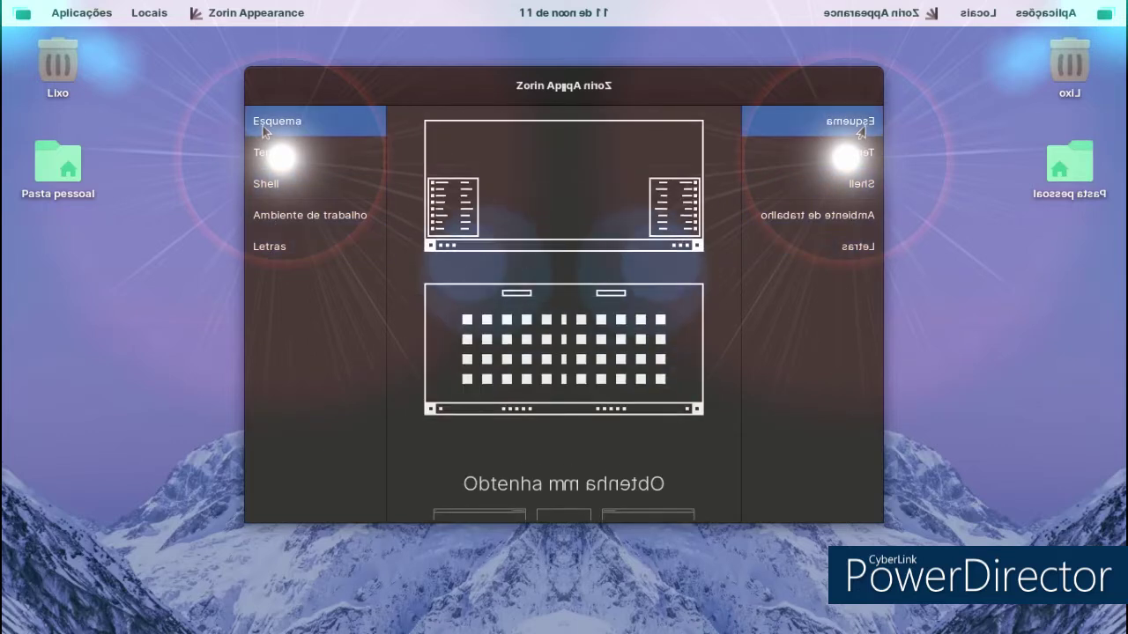
{"action": "left_click", "coordinate": [523, 227]}
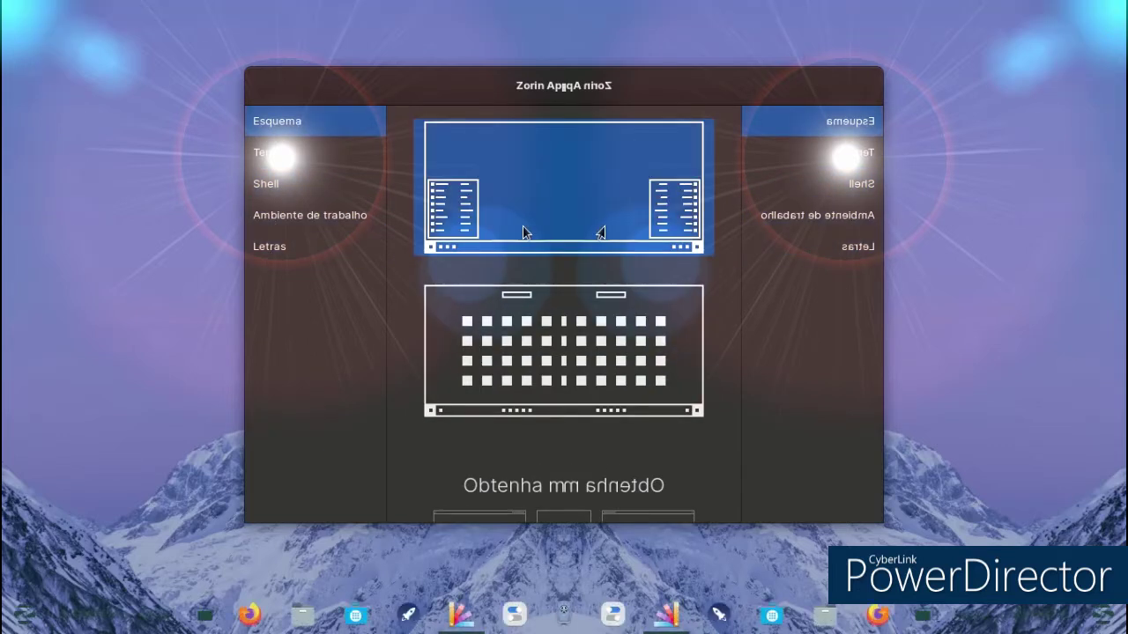
Step: Review the Tema and Ambiente de trabalho settings, close Zorin Appearance, and take a brief look at the main menu
{"action": "left_click", "coordinate": [319, 157]}
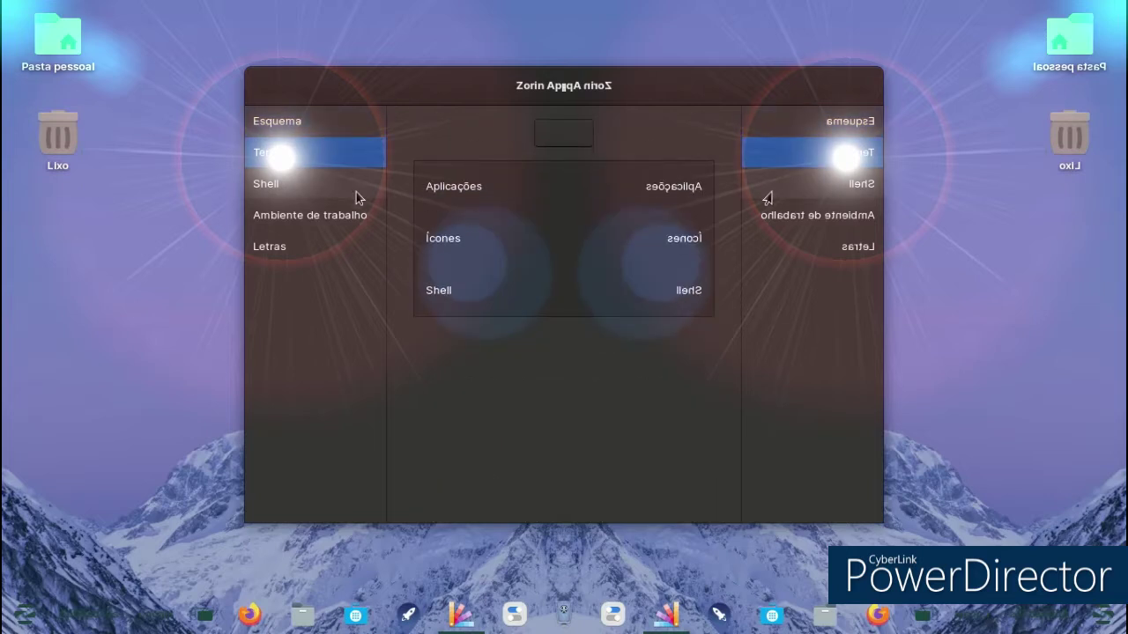
{"action": "left_click", "coordinate": [323, 206]}
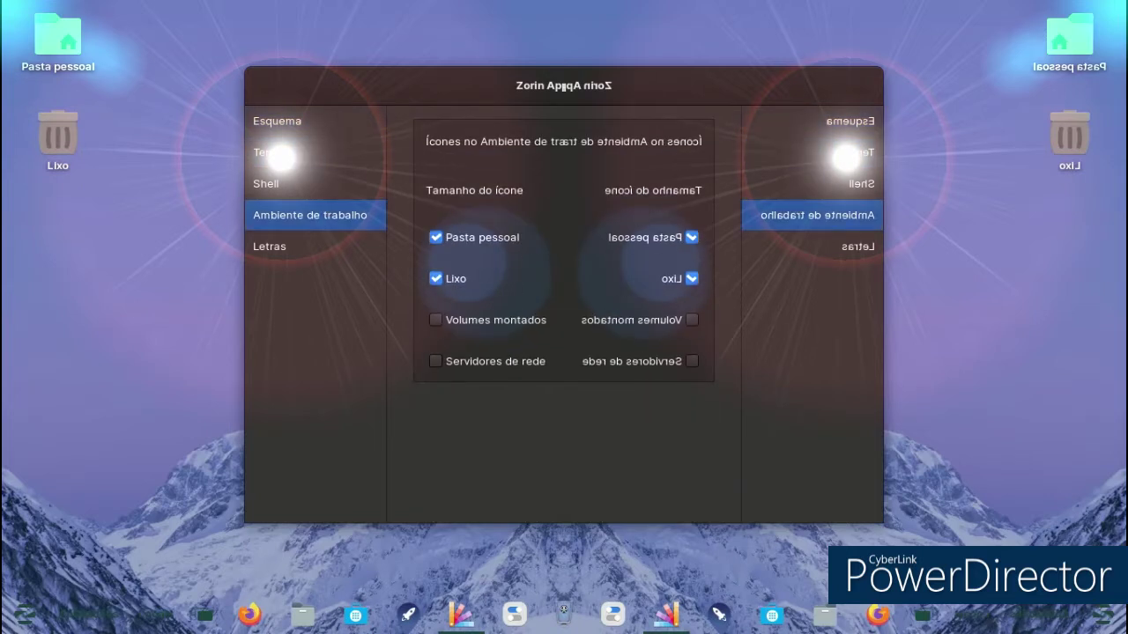
{"action": "key", "text": "alt+F4"}
{"action": "left_click", "coordinate": [18, 618]}
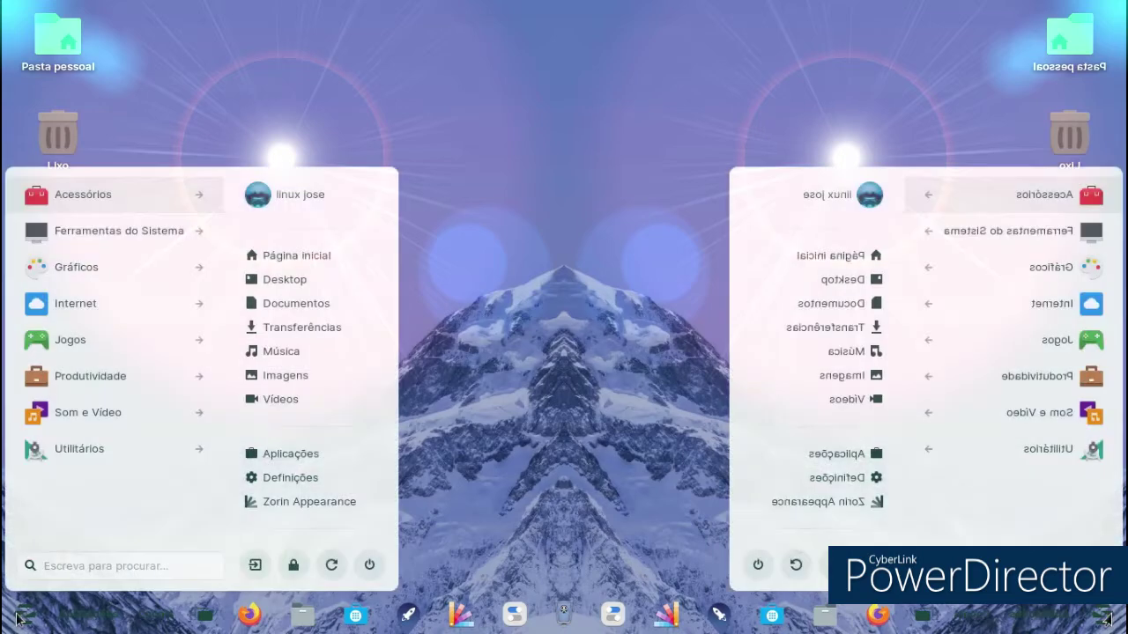
{"action": "key", "text": "Escape"}
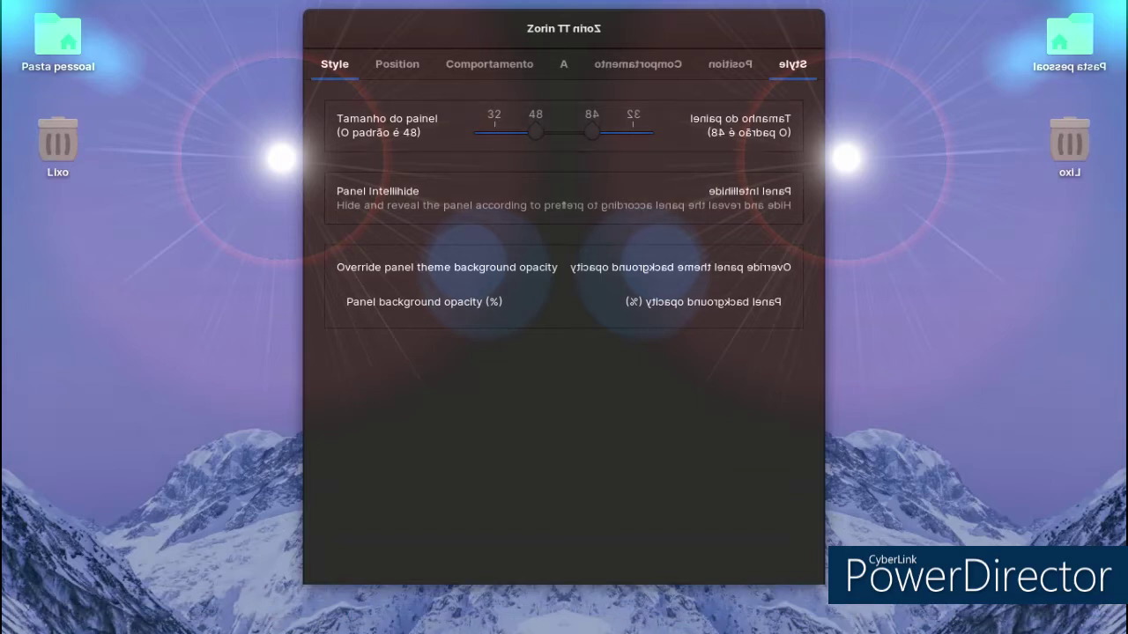
Step: Examine the Zorin Taskbar settings for style, position, Comportamento and icon click and scroll actions
{"action": "key", "text": "Escape"}
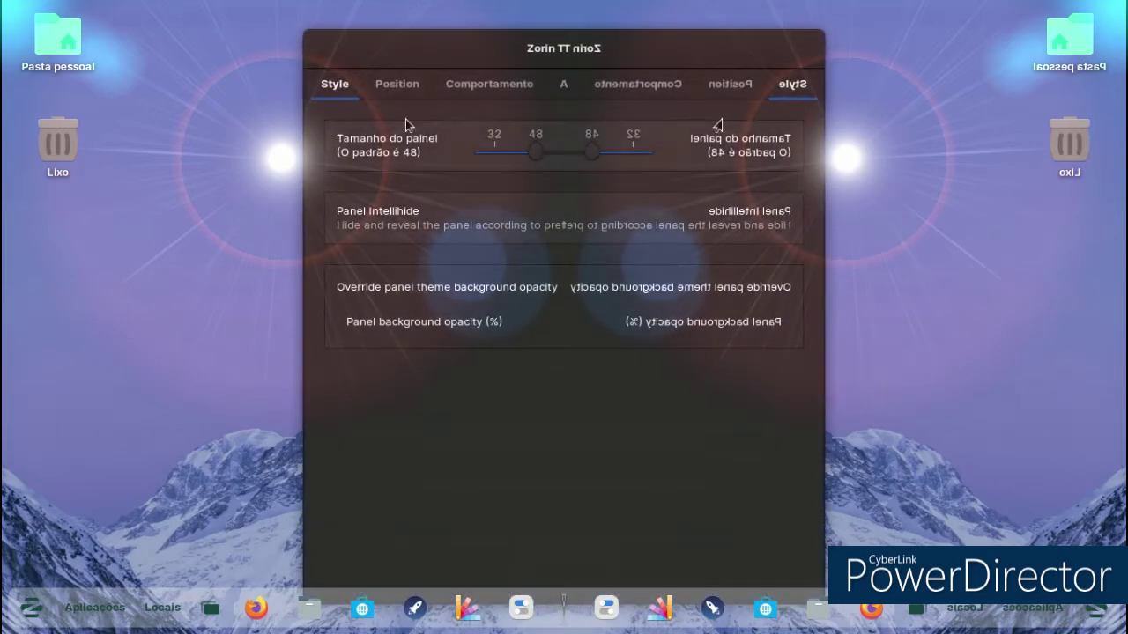
{"action": "left_click", "coordinate": [396, 85]}
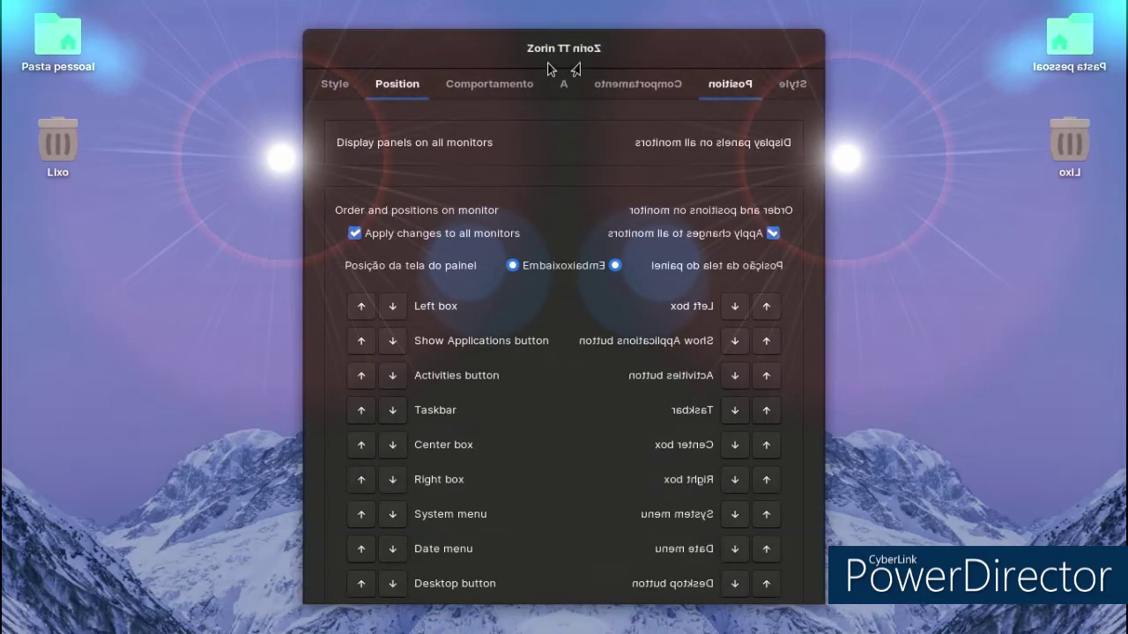
{"action": "left_click", "coordinate": [479, 79]}
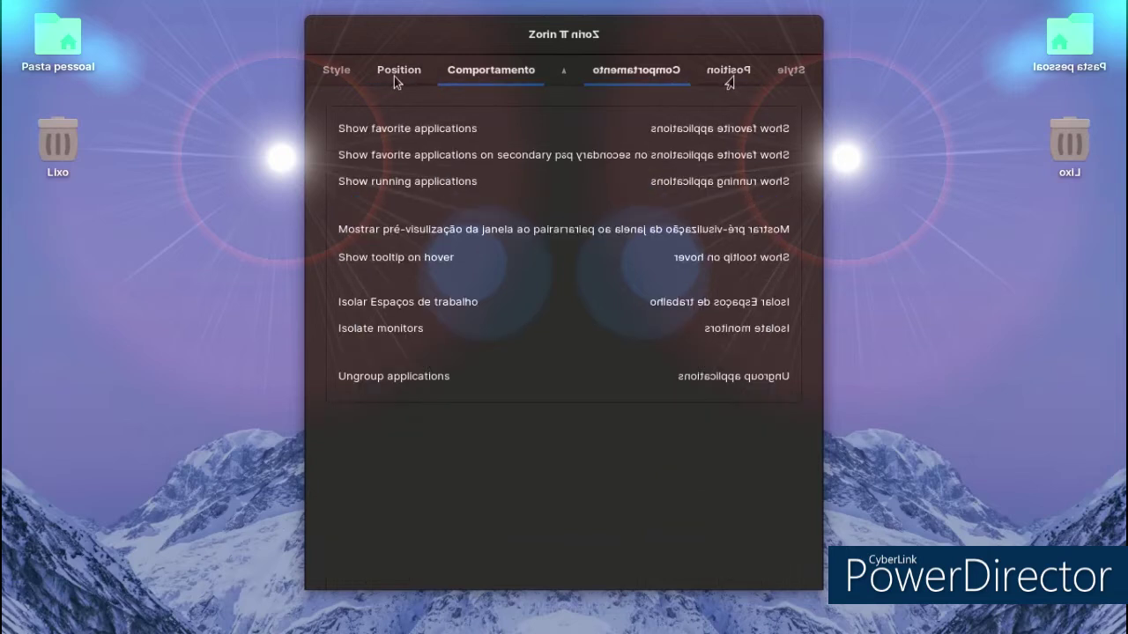
{"action": "left_click", "coordinate": [359, 76]}
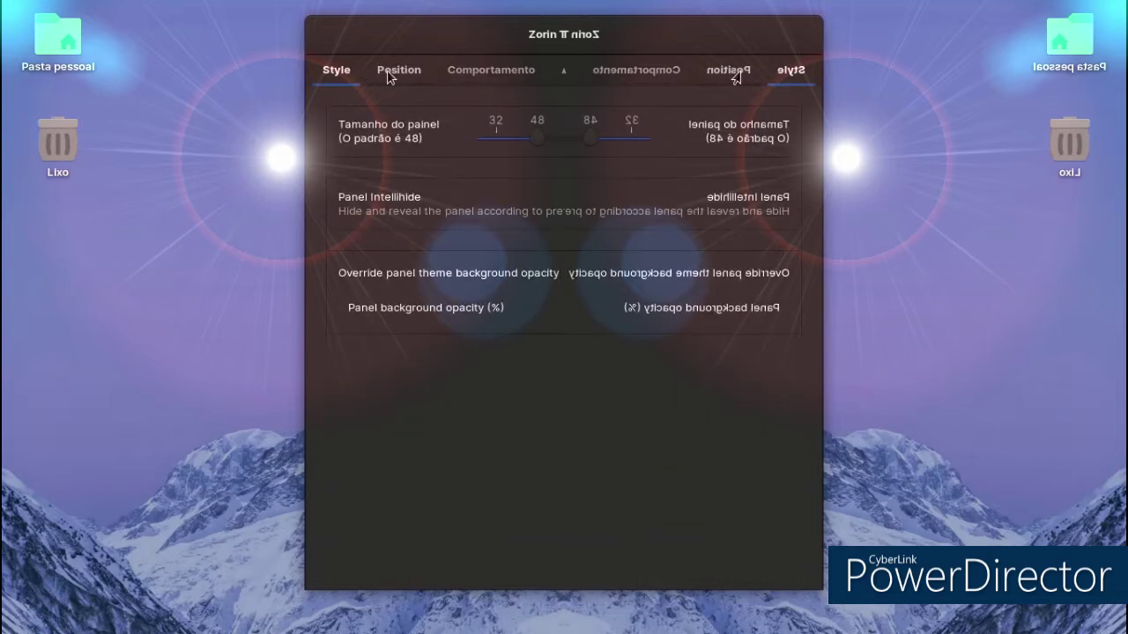
{"action": "left_click", "coordinate": [389, 77]}
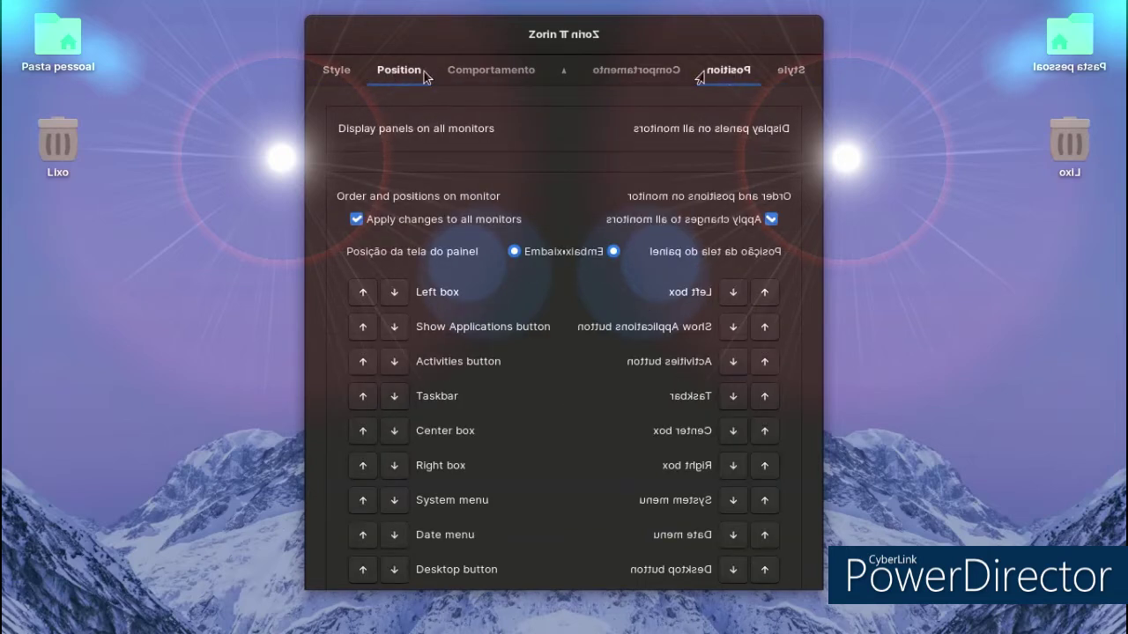
{"action": "left_click", "coordinate": [476, 70]}
{"action": "left_click", "coordinate": [564, 69]}
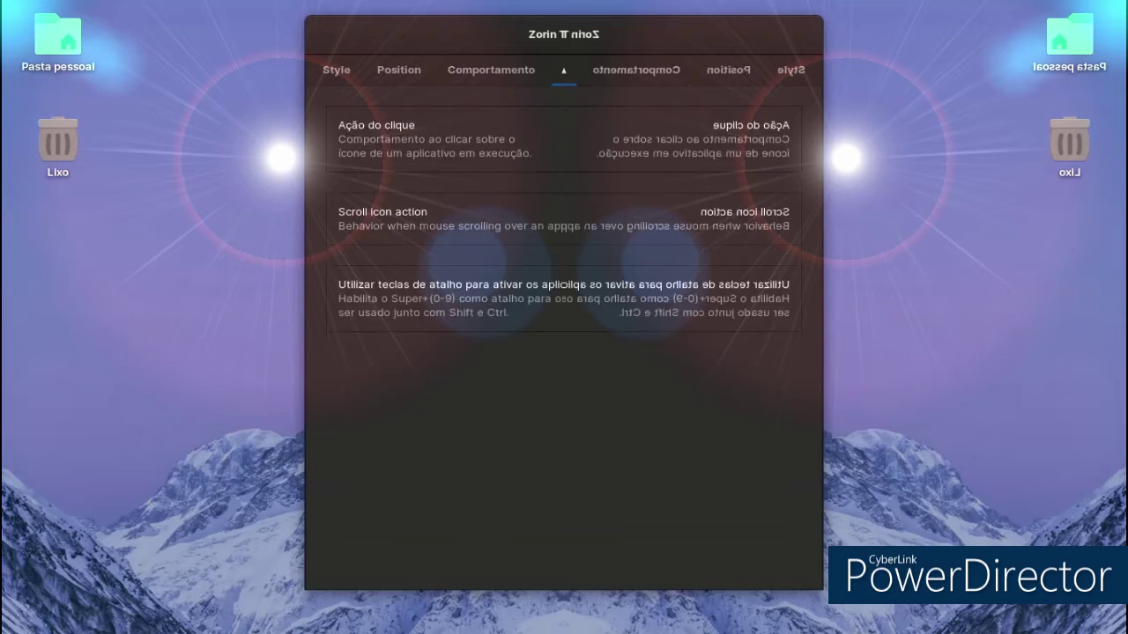
{"action": "left_click", "coordinate": [490, 69]}
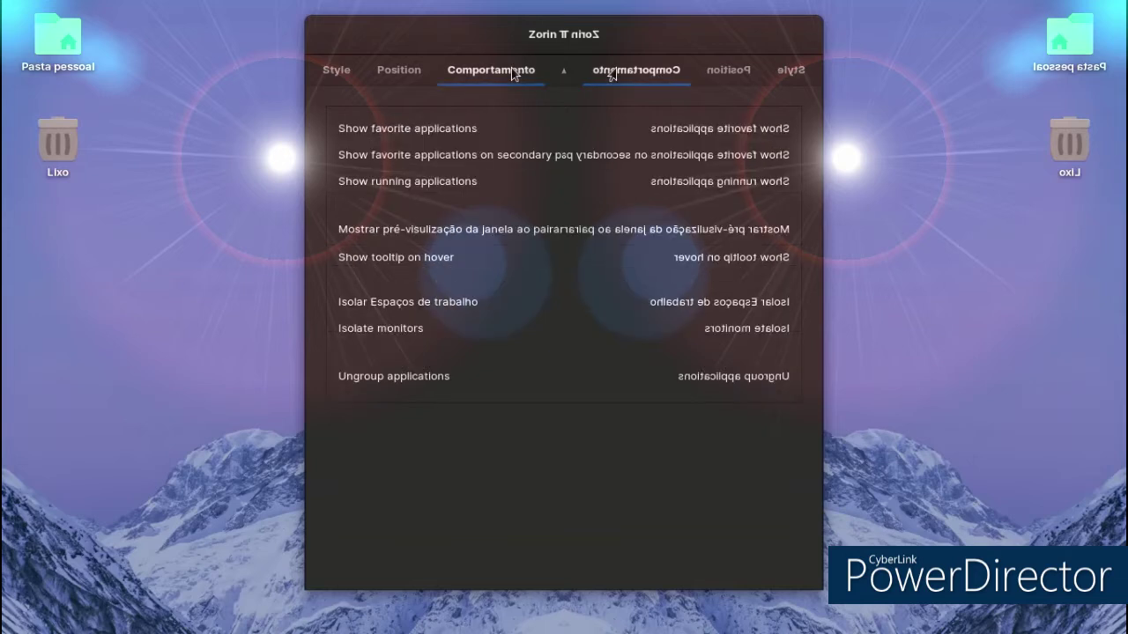
Step: Move the taskbar panel to the upper edge of the desktop and check how the main menu opens from it
{"action": "left_click", "coordinate": [401, 73]}
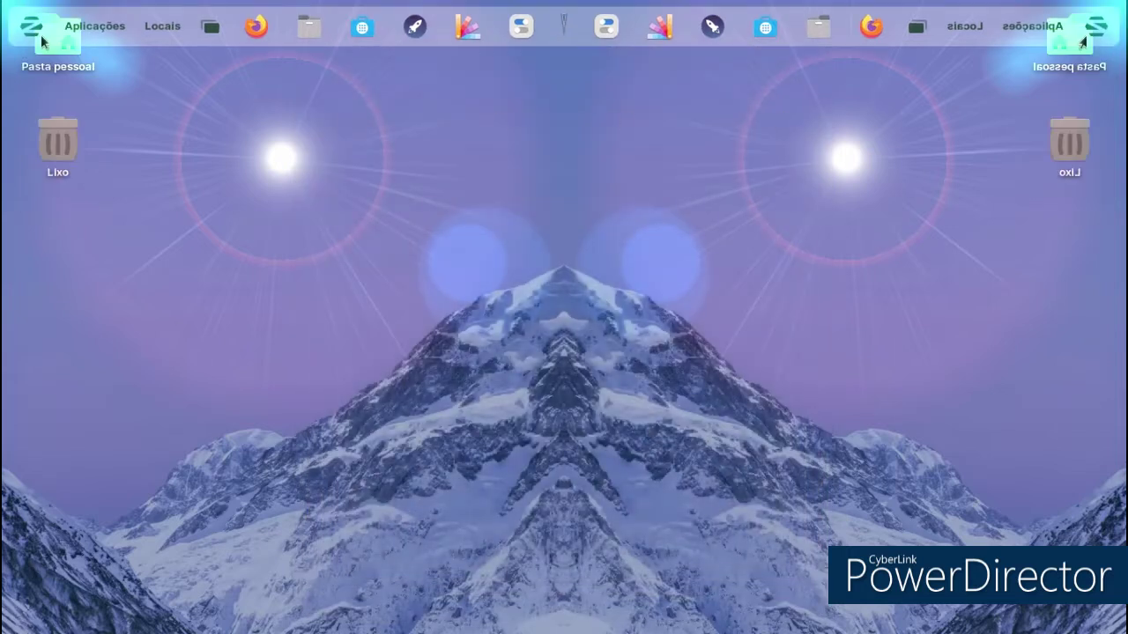
{"action": "left_click", "coordinate": [41, 37]}
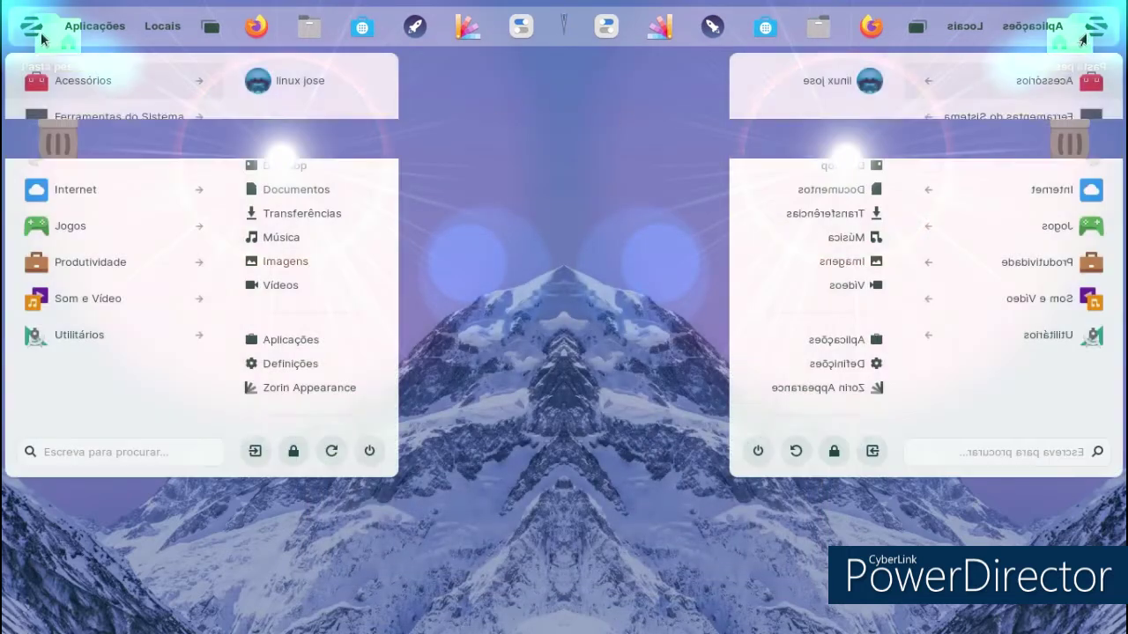
{"action": "left_click", "coordinate": [509, 295]}
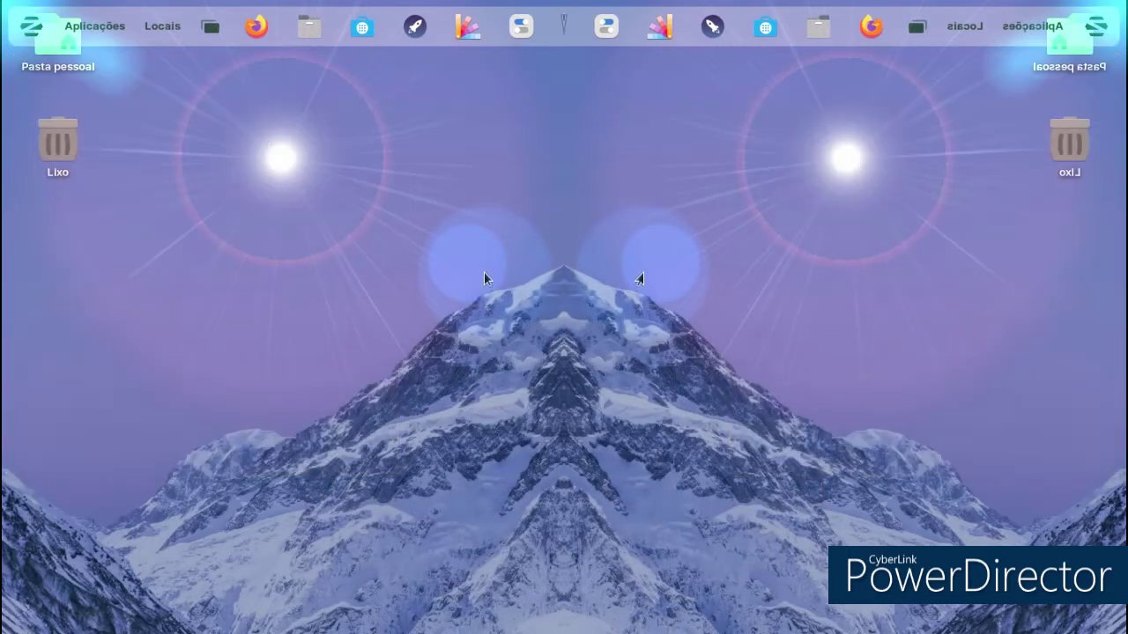
Step: Change the desktop background to the picture of sunlit cliffs by the sea
{"action": "right_click", "coordinate": [484, 278]}
{"action": "left_click", "coordinate": [528, 415]}
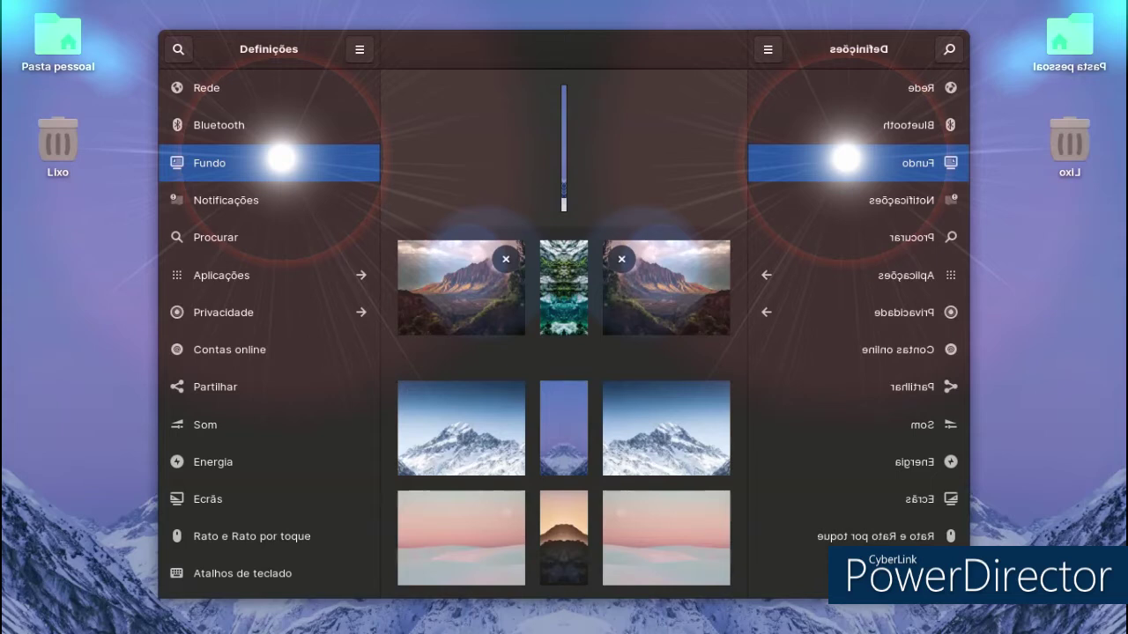
{"action": "left_click", "coordinate": [438, 308]}
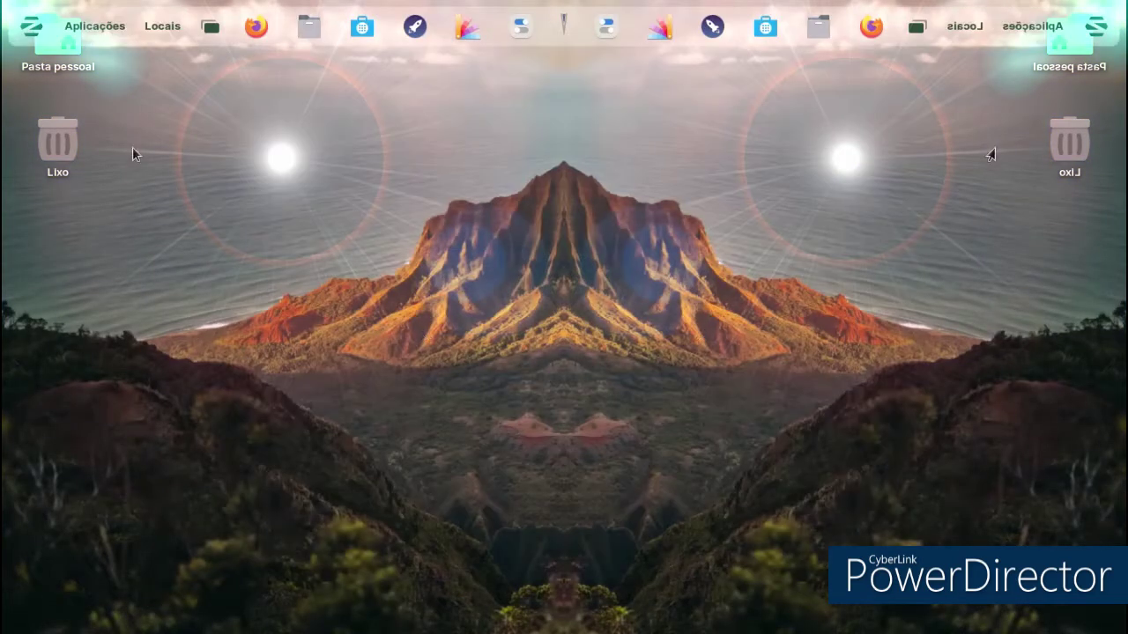
Step: Browse the Internet, Jogos, Produtividade and Som e Vídeo application categories of the main menu
{"action": "left_click", "coordinate": [31, 25]}
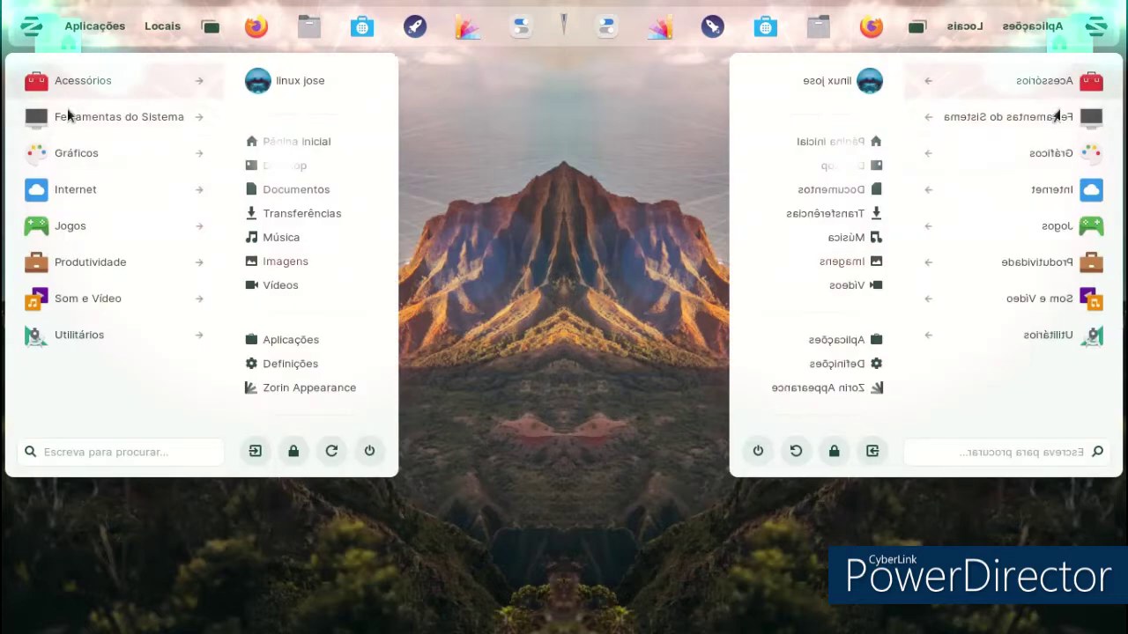
{"action": "left_click", "coordinate": [86, 197]}
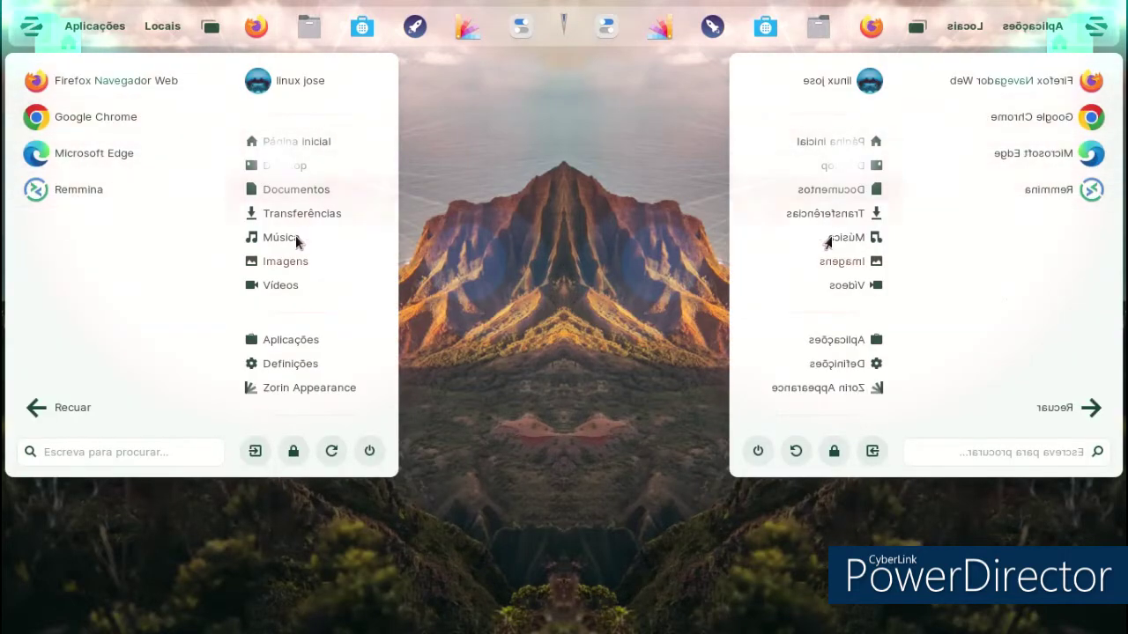
{"action": "left_click", "coordinate": [37, 410]}
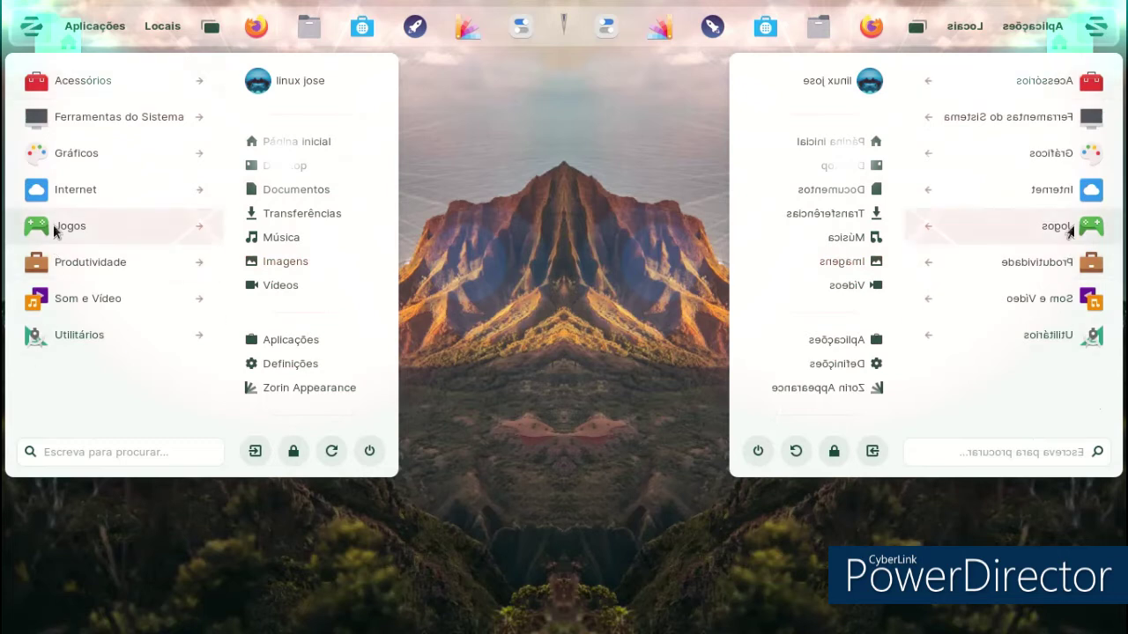
{"action": "left_click", "coordinate": [53, 224]}
{"action": "left_click", "coordinate": [35, 408]}
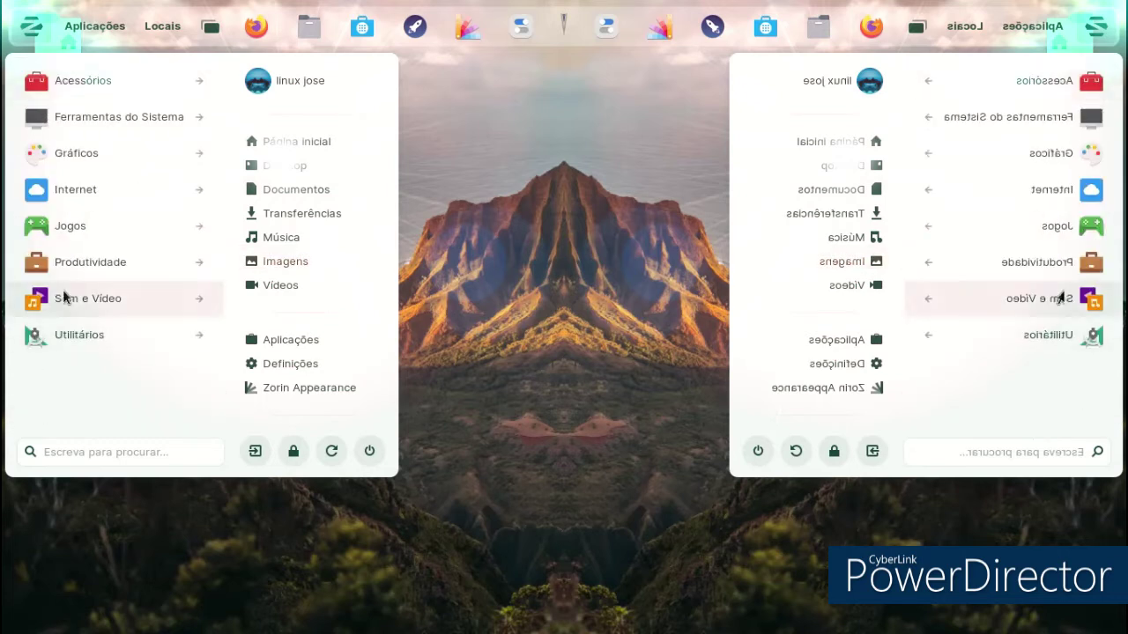
{"action": "left_click", "coordinate": [64, 265]}
{"action": "left_click", "coordinate": [35, 408]}
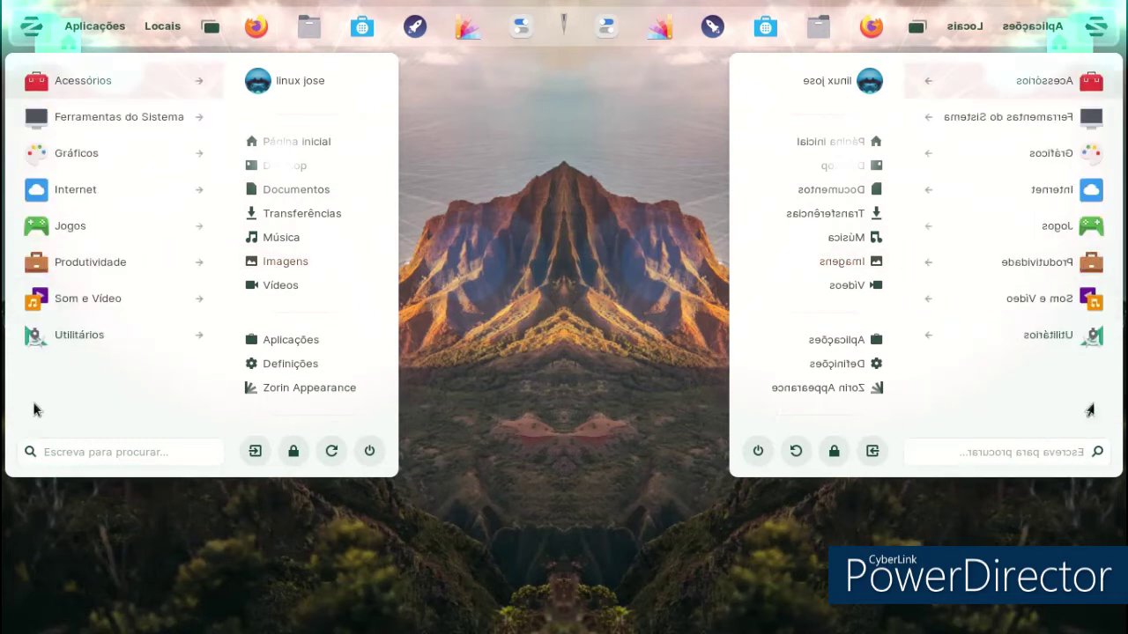
{"action": "left_click", "coordinate": [64, 299]}
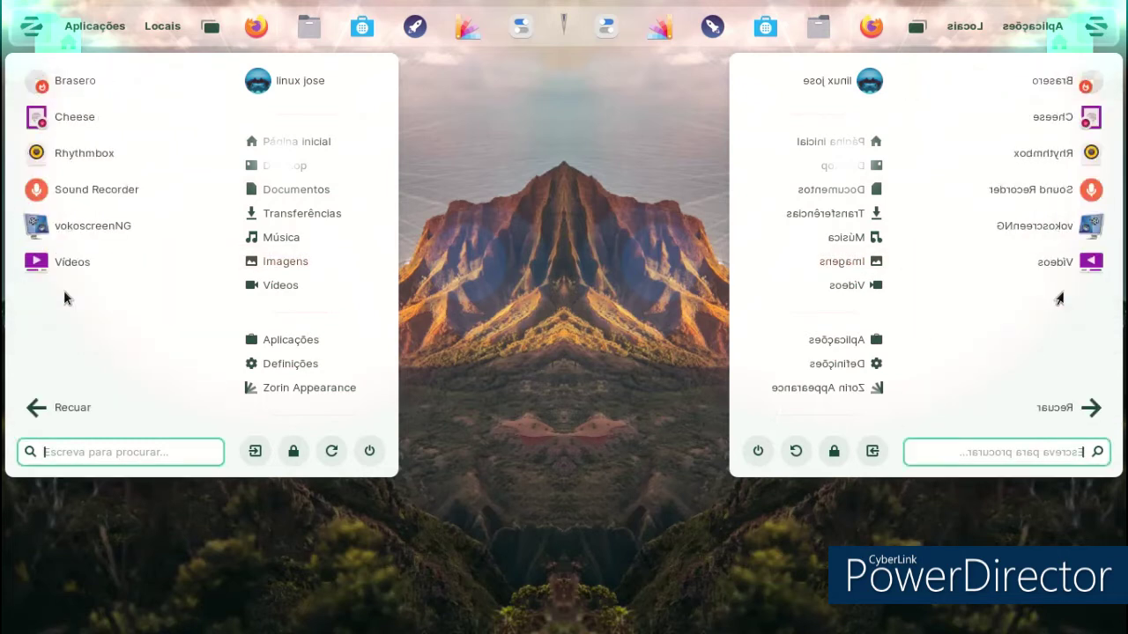
Step: Open Monitor do sistema from the main menu's applications and view the Recursos graphs for CPU, memory and network
{"action": "left_click", "coordinate": [35, 408]}
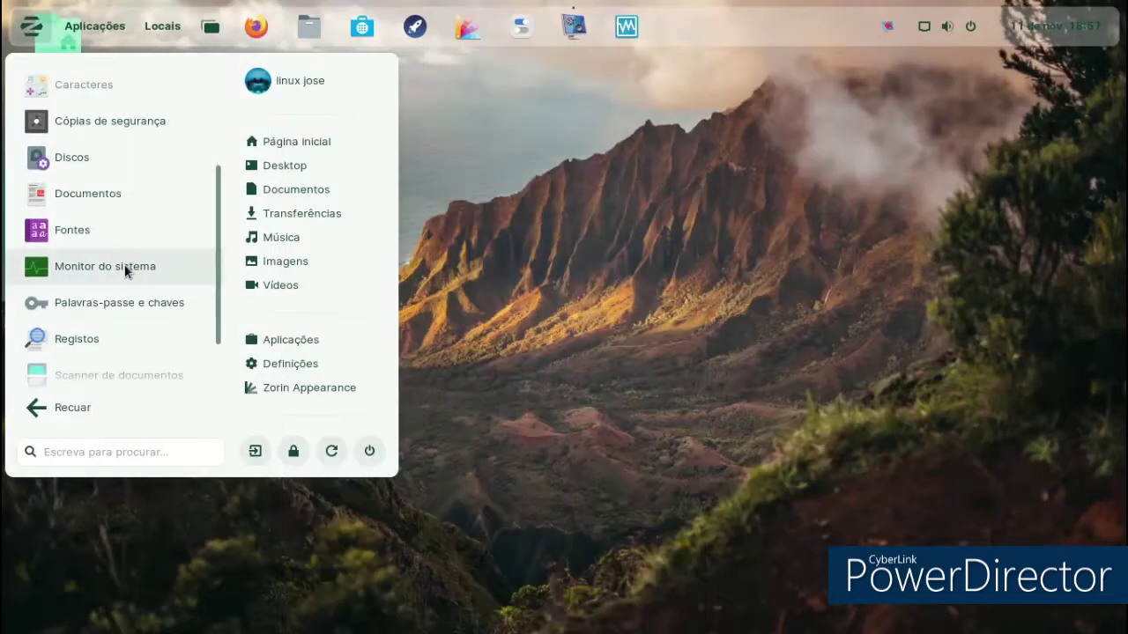
{"action": "left_click", "coordinate": [151, 262]}
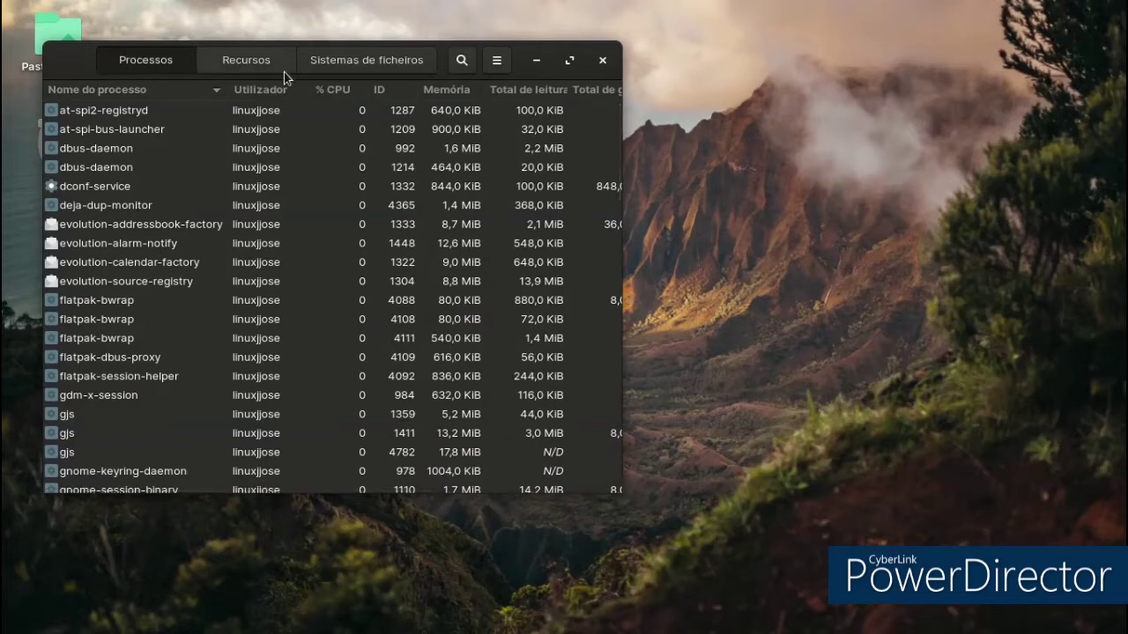
{"action": "left_click", "coordinate": [256, 62]}
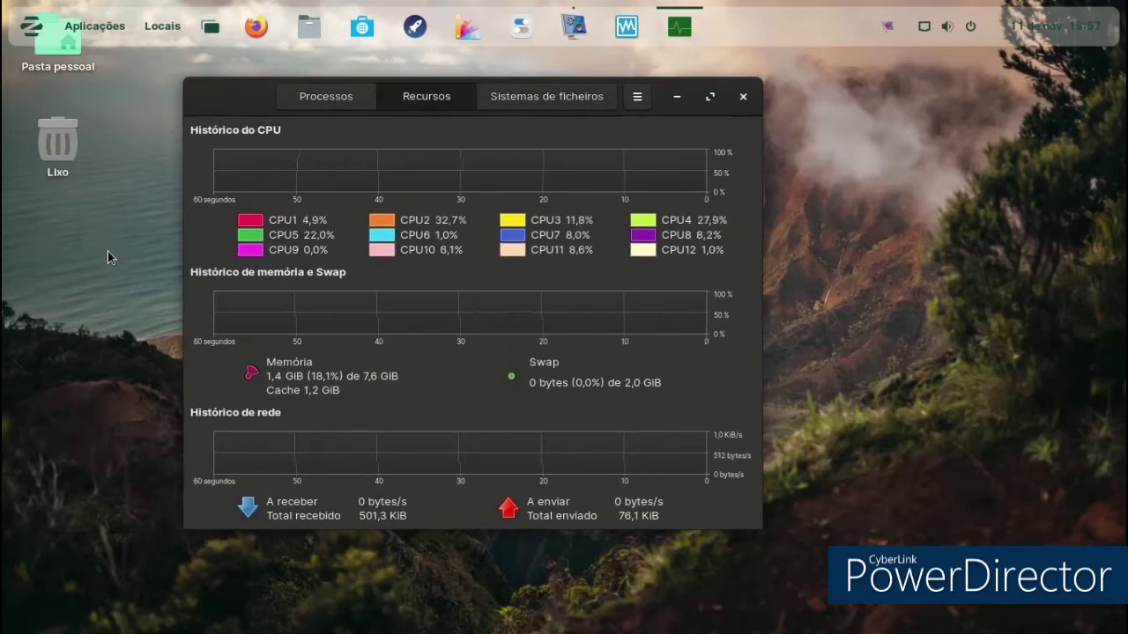
Step: Set the desktop background to the calm ocean horizon picture, and close both Definições and the system monitor
{"action": "right_click", "coordinate": [108, 250]}
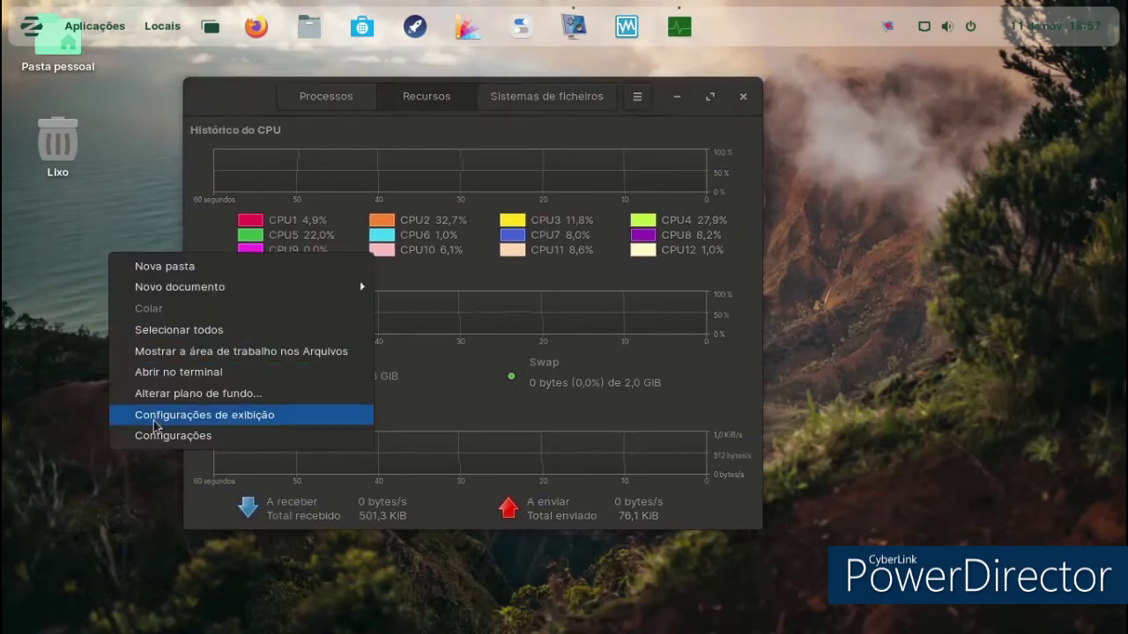
{"action": "left_click", "coordinate": [216, 437]}
{"action": "scroll", "coordinate": [828, 370], "scroll_direction": "down", "scroll_amount": 4}
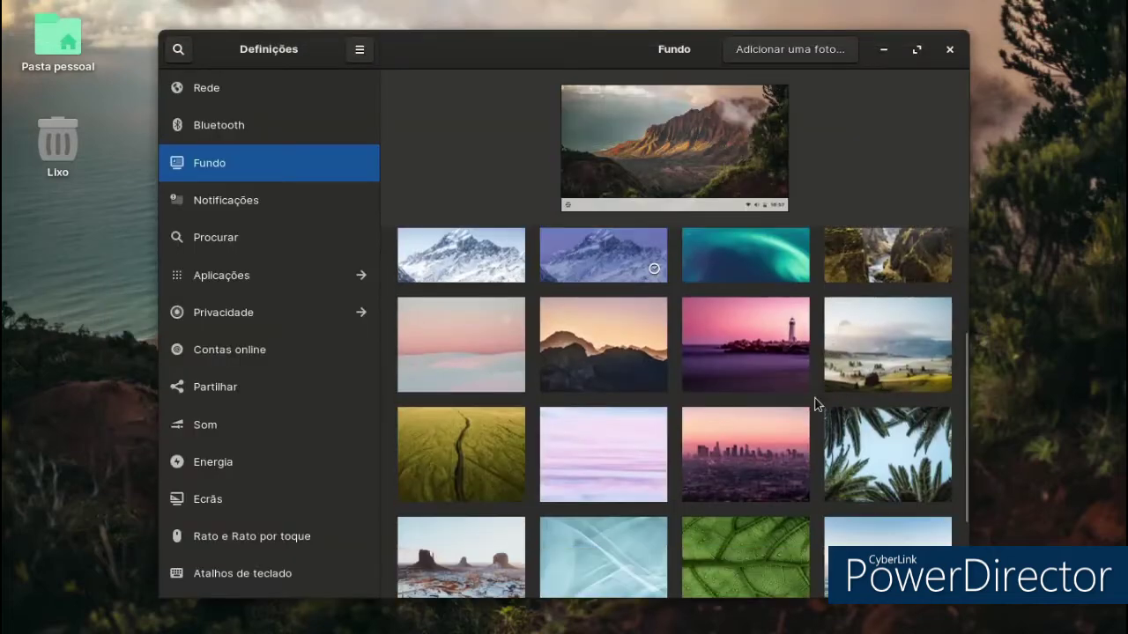
{"action": "scroll", "coordinate": [815, 404], "scroll_direction": "down", "scroll_amount": 3}
{"action": "left_click", "coordinate": [864, 425]}
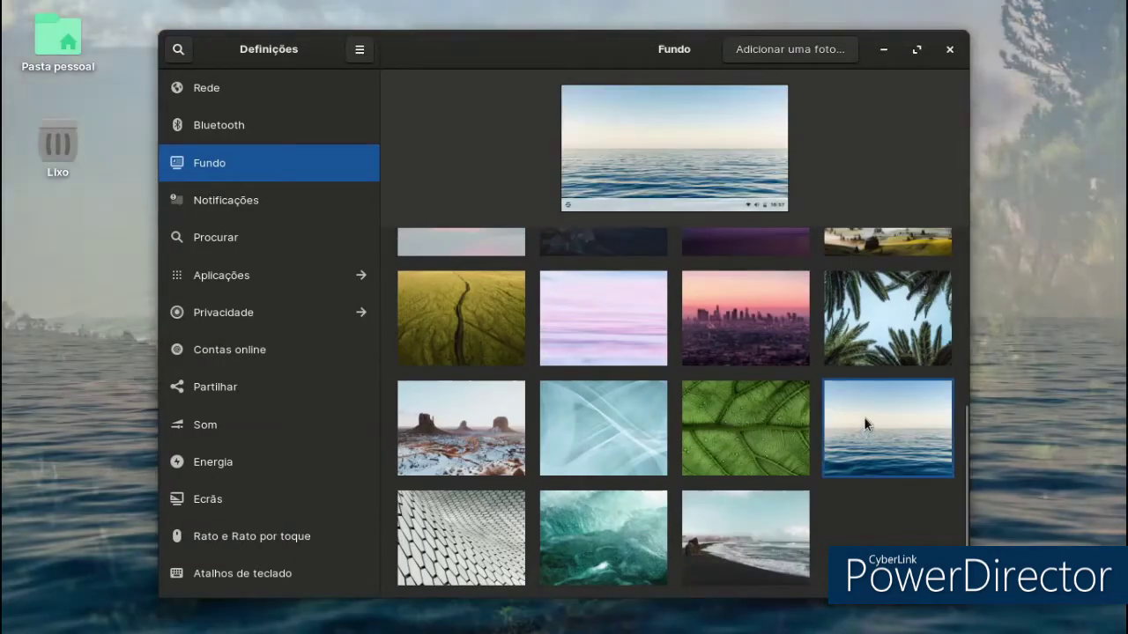
{"action": "left_click", "coordinate": [949, 49]}
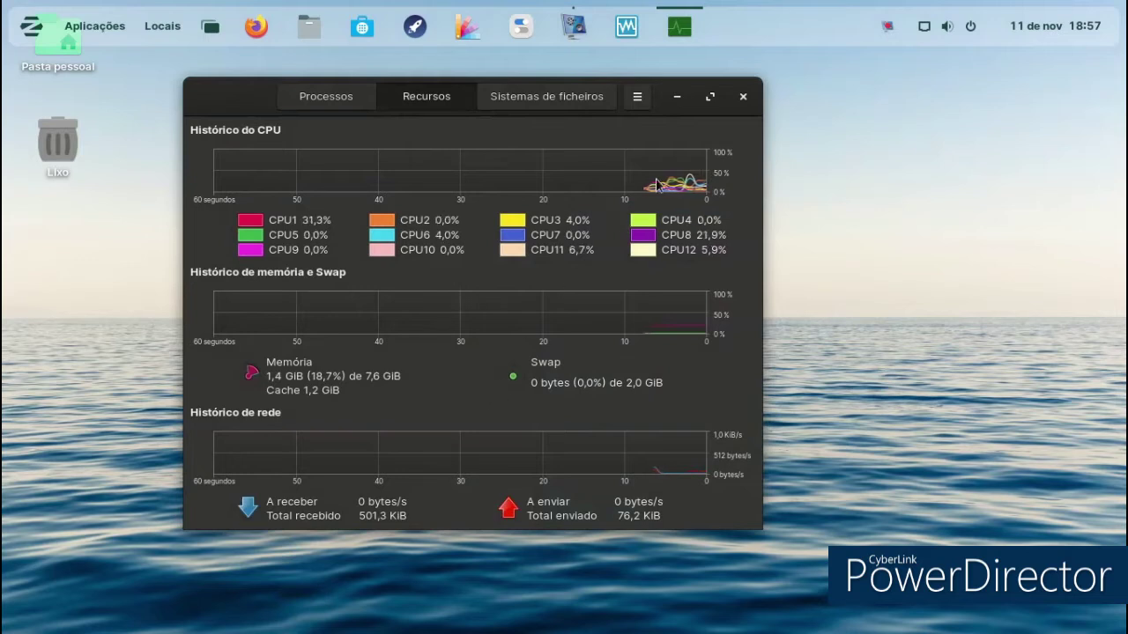
{"action": "left_click", "coordinate": [743, 99]}
Step: Look through the Aplicações menu categories, open Definições from Ferramentas do Sistema and close it again
{"action": "left_click", "coordinate": [123, 25]}
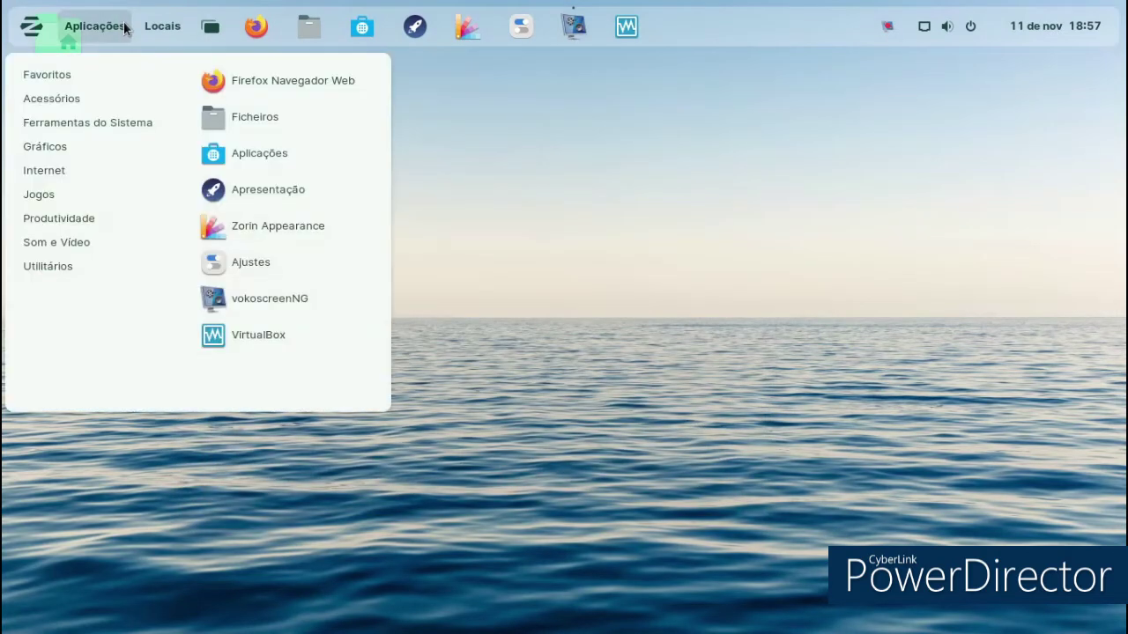
{"action": "mouse_move", "coordinate": [100, 123]}
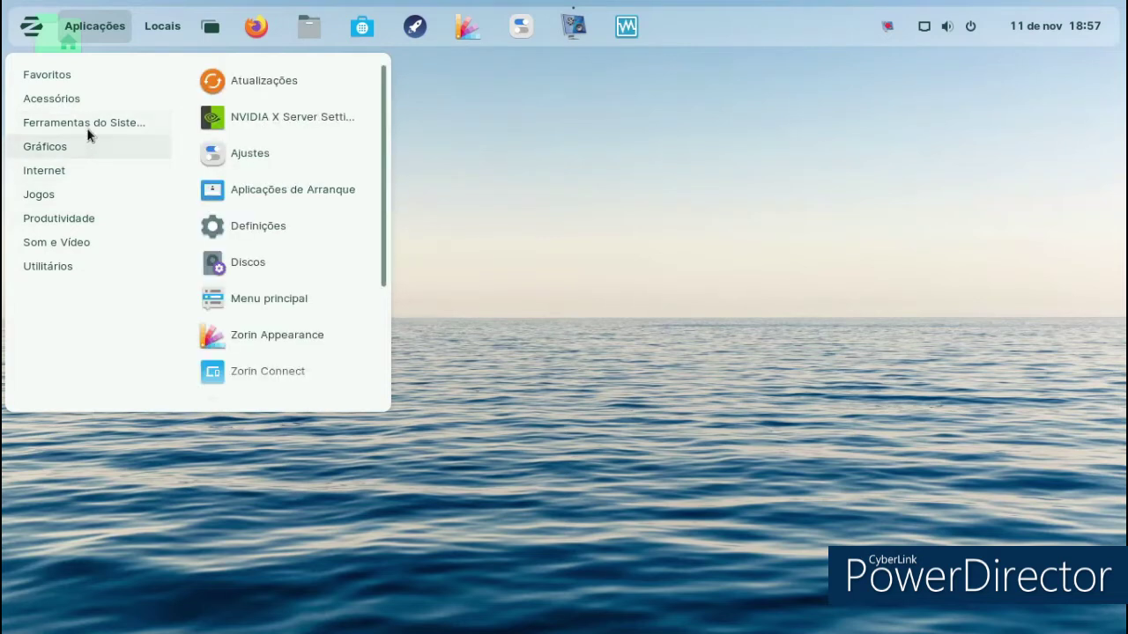
{"action": "left_click", "coordinate": [282, 224]}
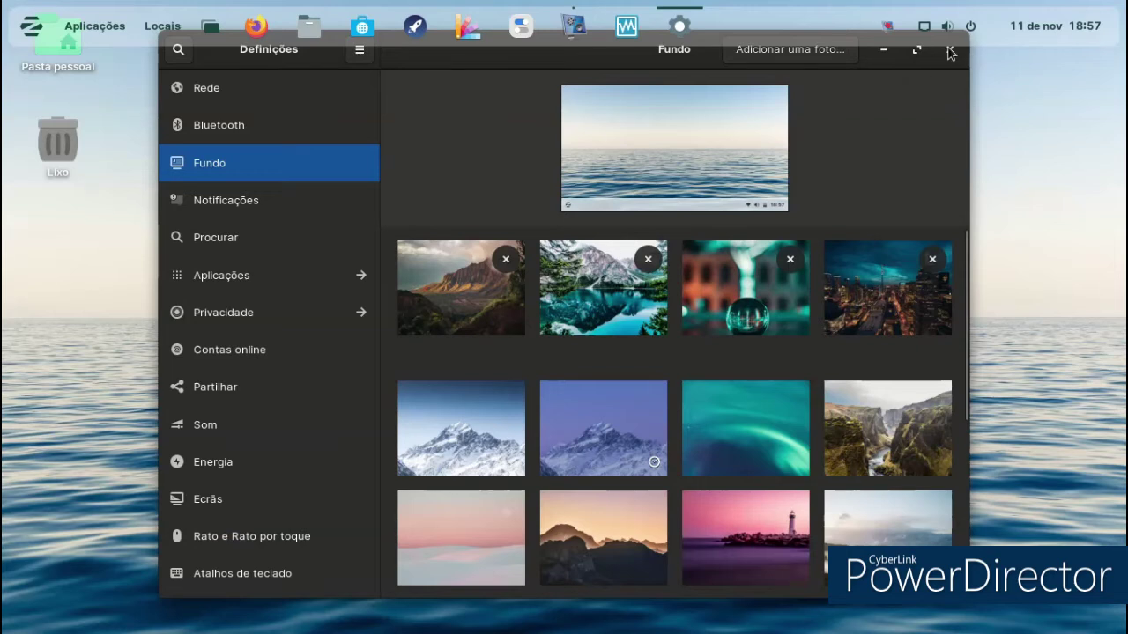
{"action": "left_click", "coordinate": [948, 50]}
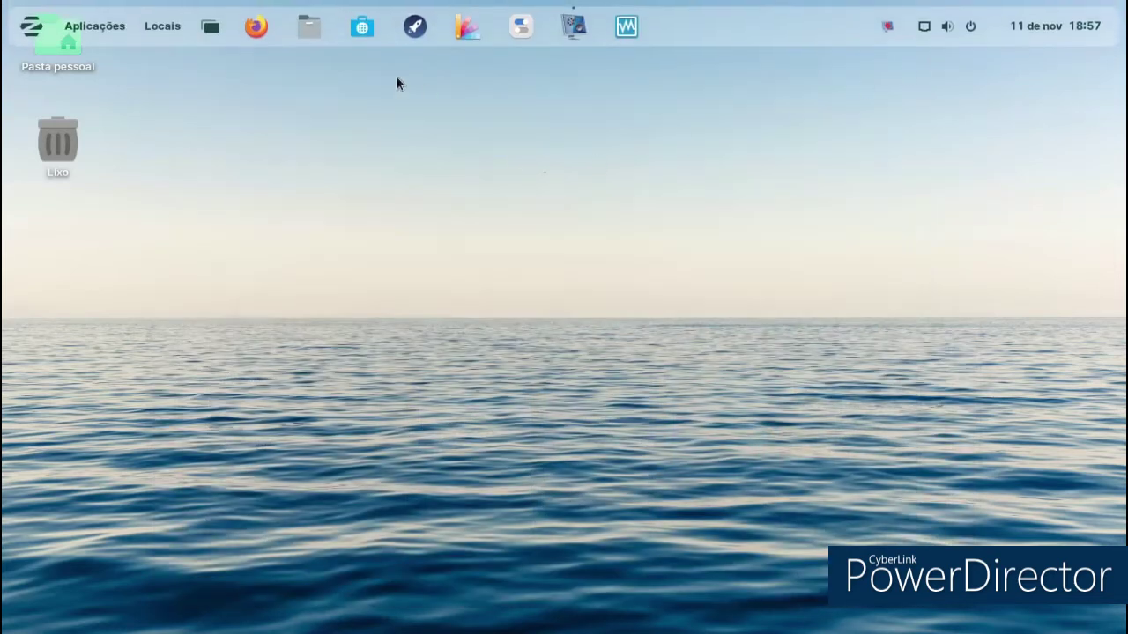
Step: Go through the Zorin OS 16.2 welcome presentation from its start to the final page and close it
{"action": "left_click", "coordinate": [409, 37]}
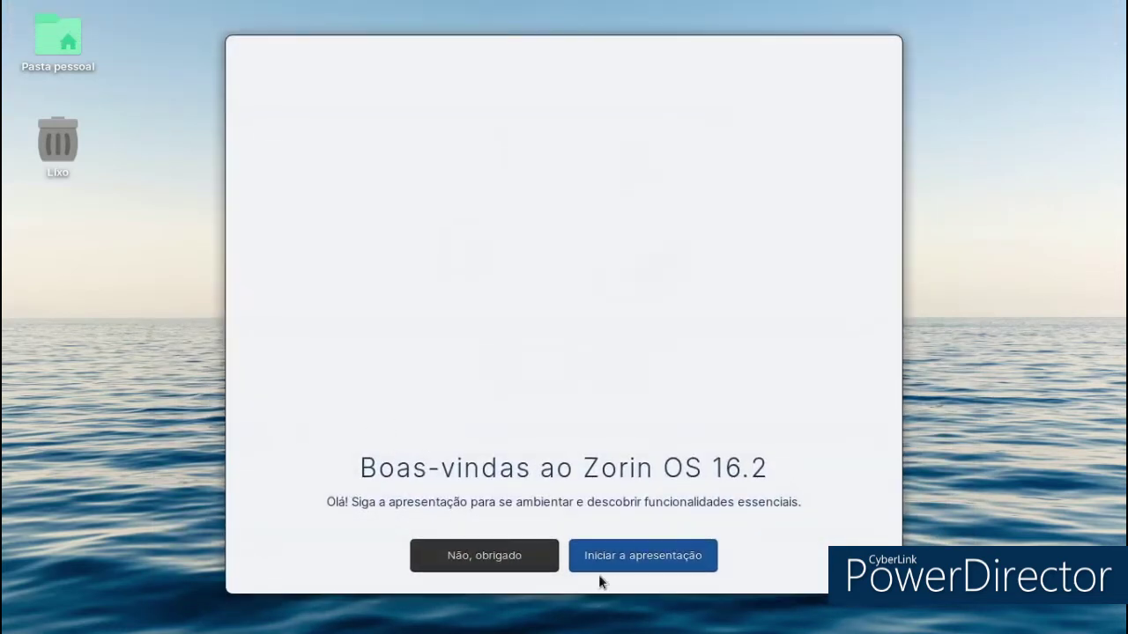
{"action": "left_click", "coordinate": [650, 562]}
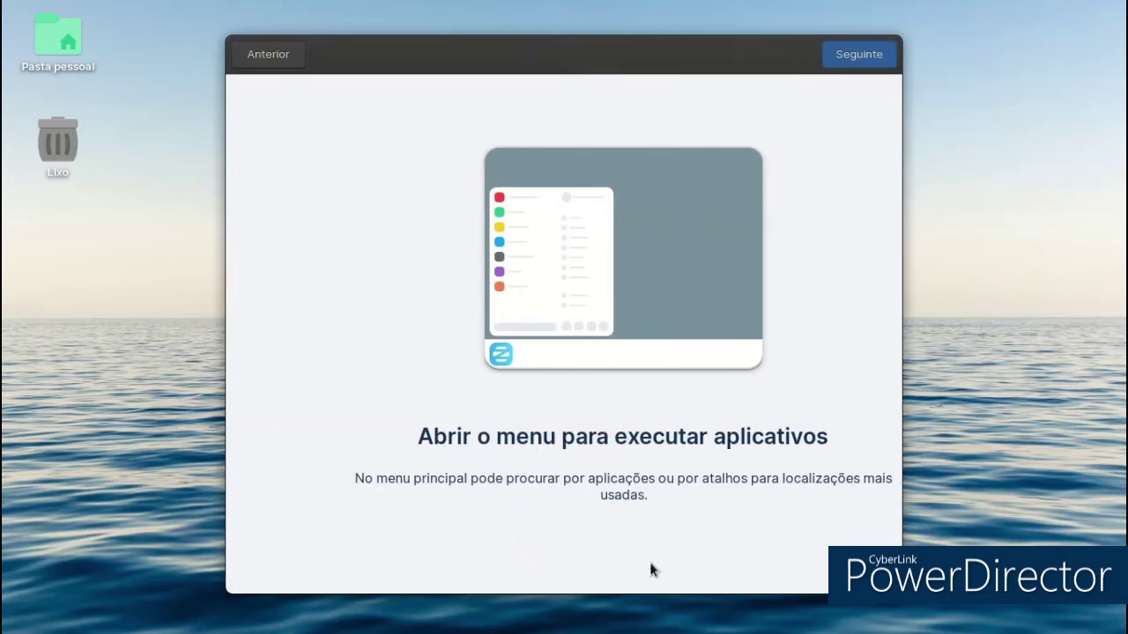
{"action": "left_click", "coordinate": [880, 58]}
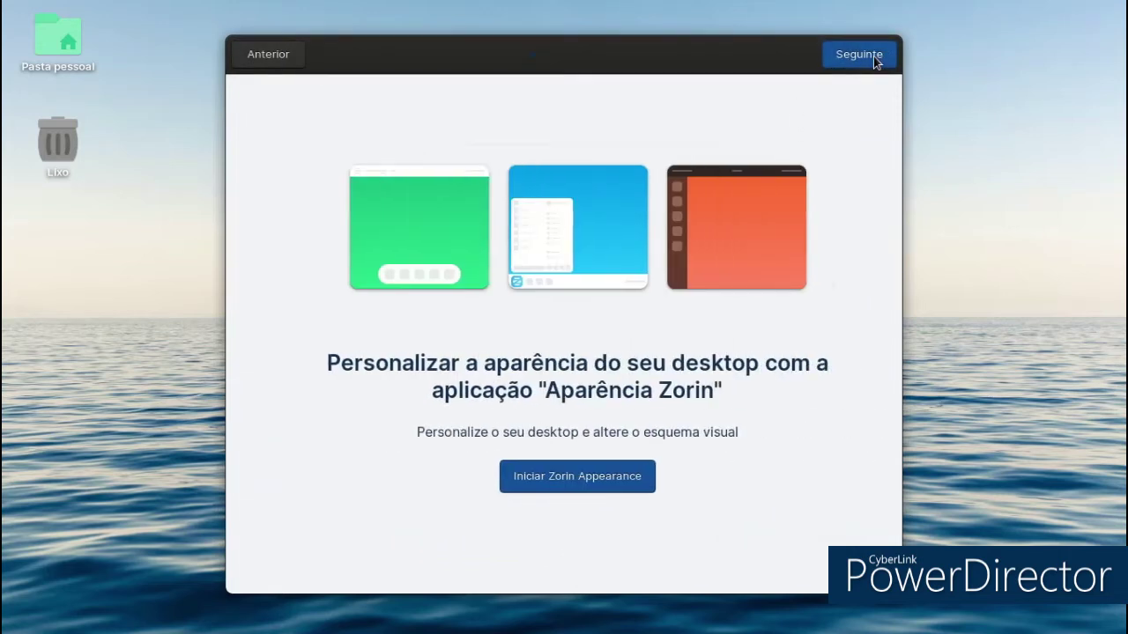
{"action": "left_click", "coordinate": [877, 60]}
{"action": "left_click", "coordinate": [875, 62]}
{"action": "left_click", "coordinate": [875, 63]}
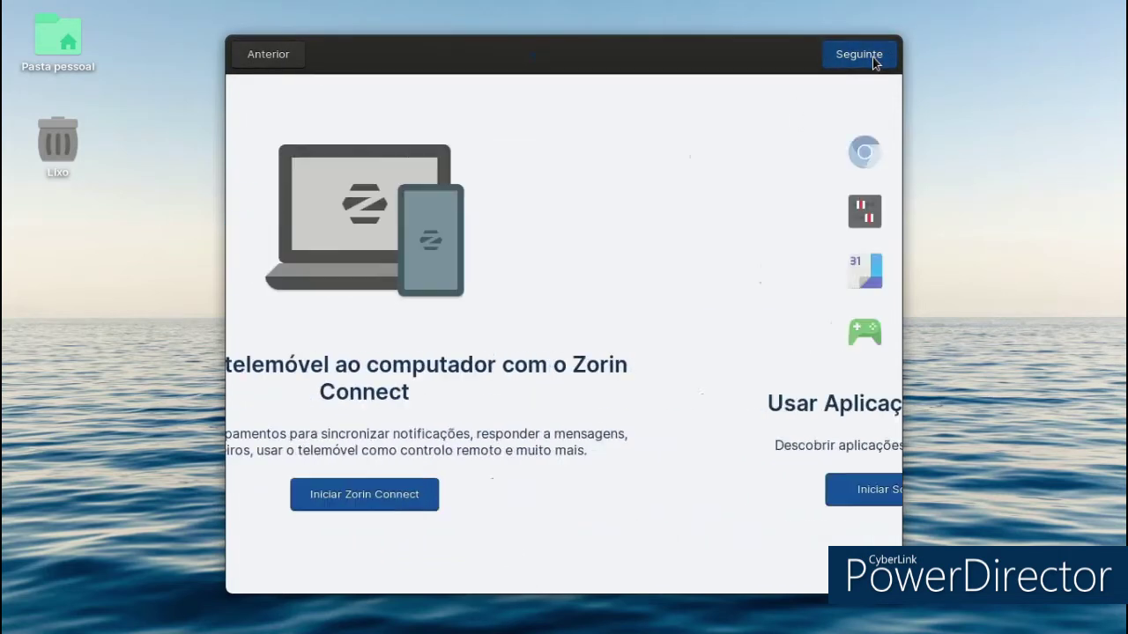
{"action": "left_click", "coordinate": [875, 63]}
{"action": "left_click", "coordinate": [875, 65]}
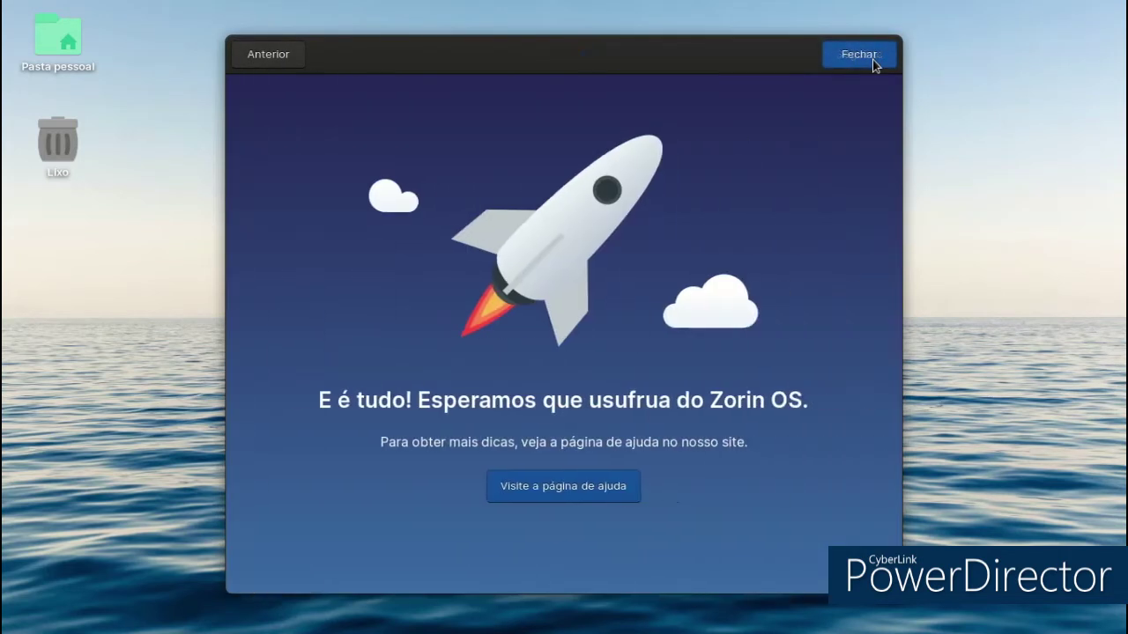
{"action": "left_click", "coordinate": [874, 63]}
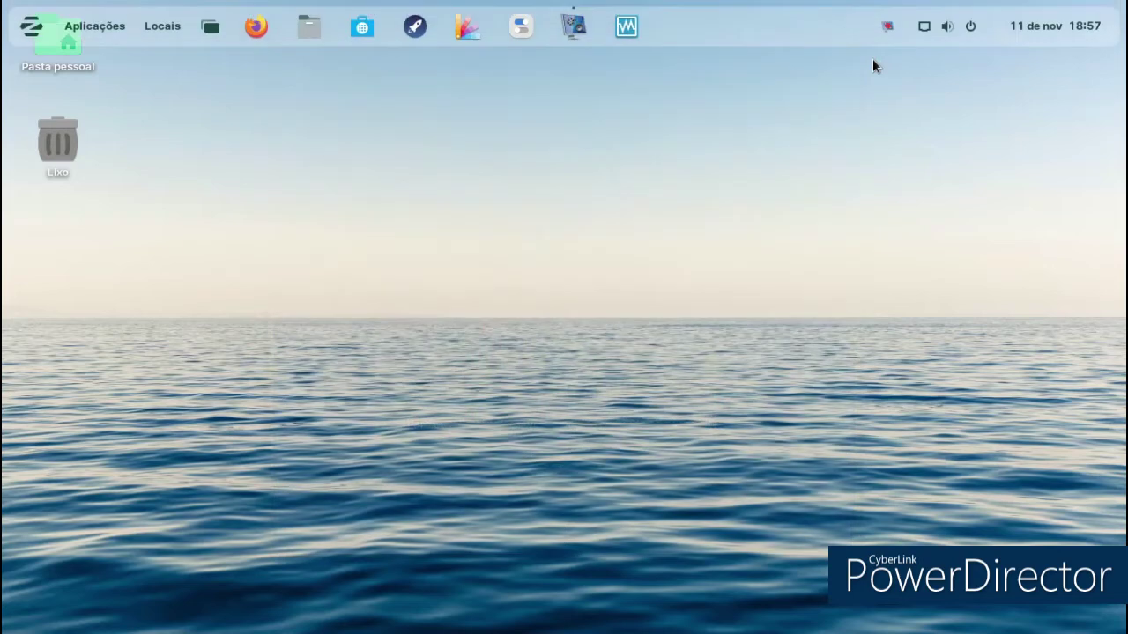
Step: Set the tropical overwater bungalow picture from the Transferências folder as the desktop wallpaper, and close the file manager
{"action": "left_click", "coordinate": [207, 37]}
{"action": "left_click", "coordinate": [220, 31]}
{"action": "double_click", "coordinate": [53, 74]}
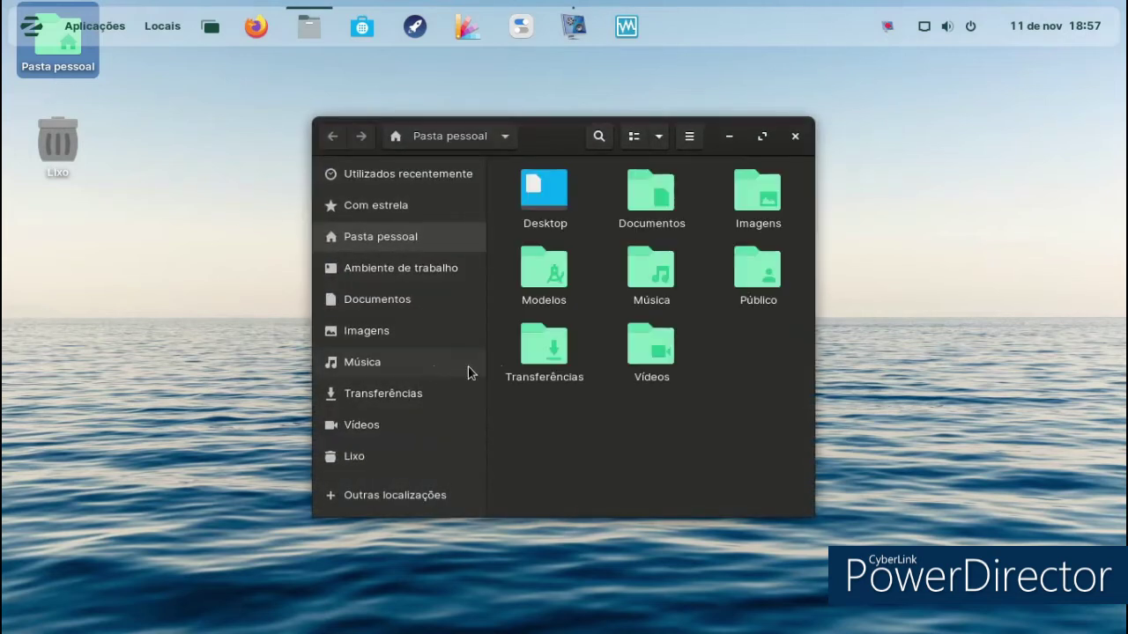
{"action": "left_click_drag", "start_coordinate": [814, 513], "coordinate": [908, 507]}
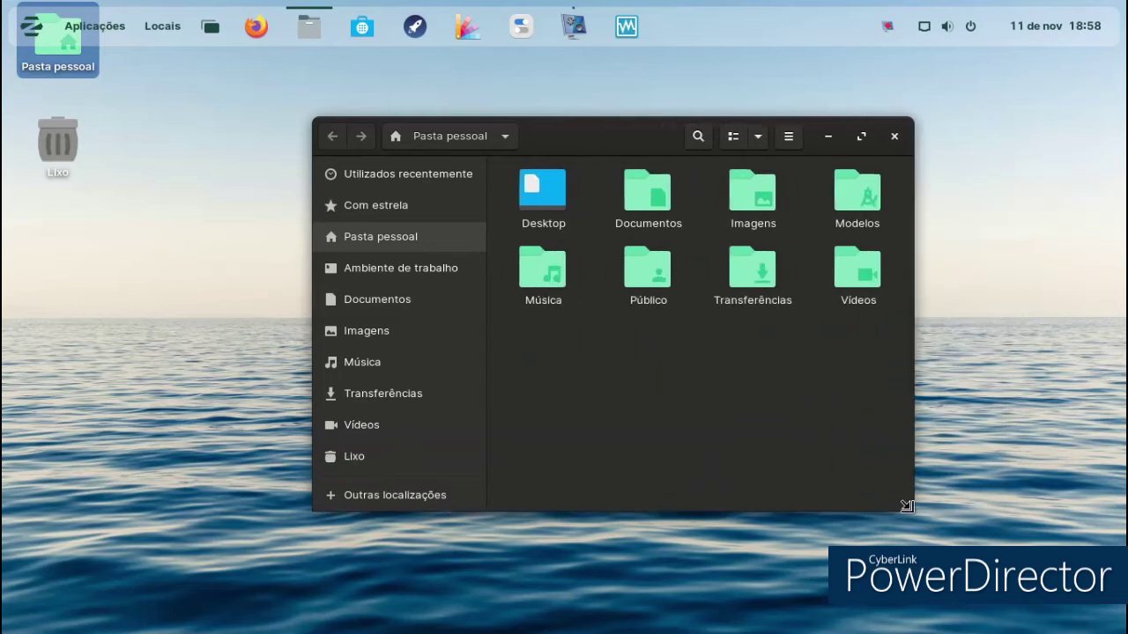
{"action": "double_click", "coordinate": [729, 272]}
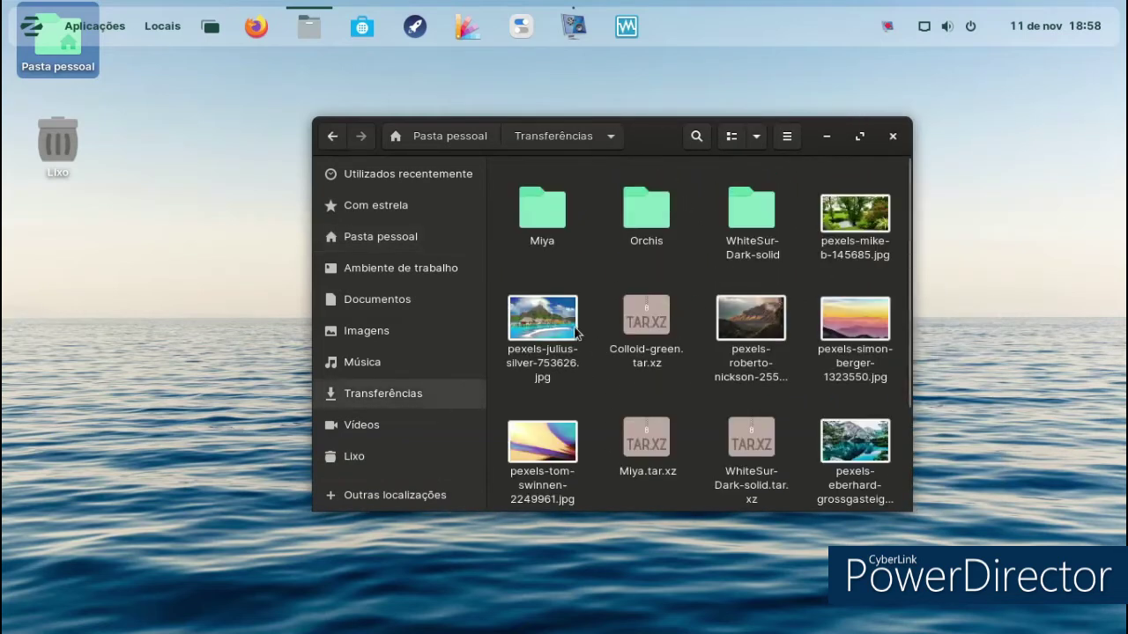
{"action": "right_click", "coordinate": [557, 328]}
{"action": "left_click", "coordinate": [649, 212]}
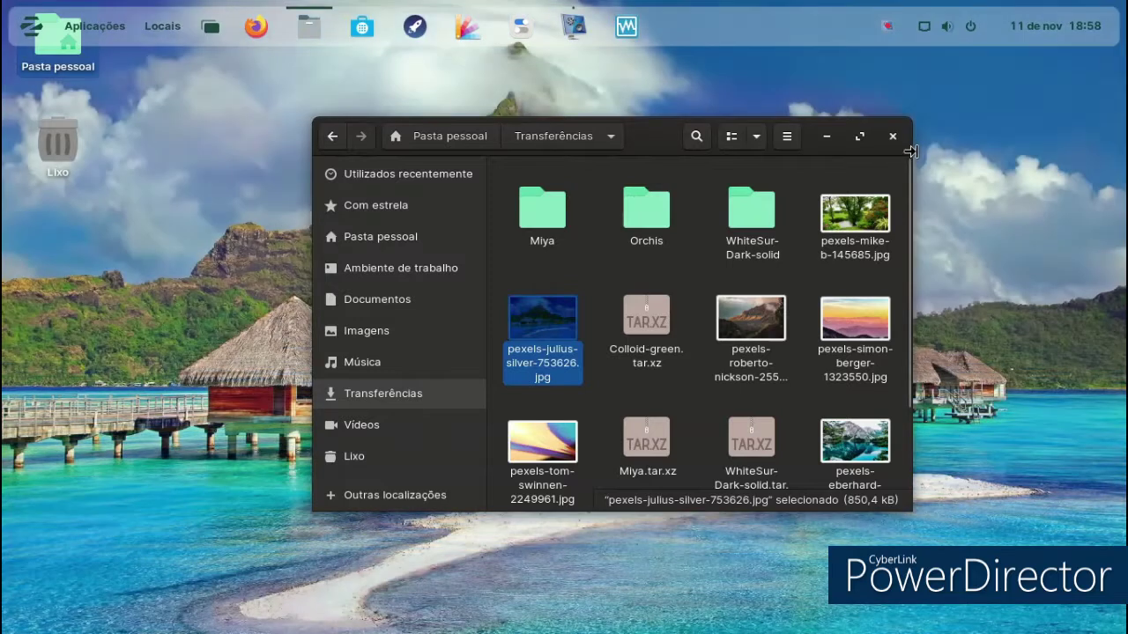
{"action": "left_click", "coordinate": [892, 138]}
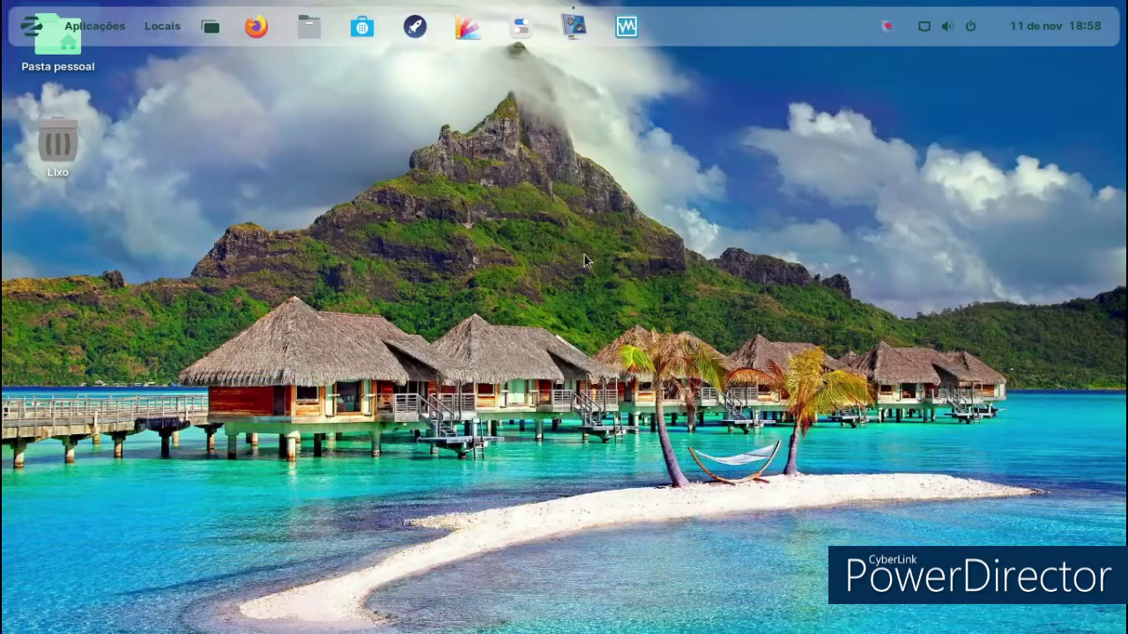
Step: Review the Extensões list in Ajustes and the Style settings of Zorin taskbar, and close both windows
{"action": "left_click", "coordinate": [31, 26]}
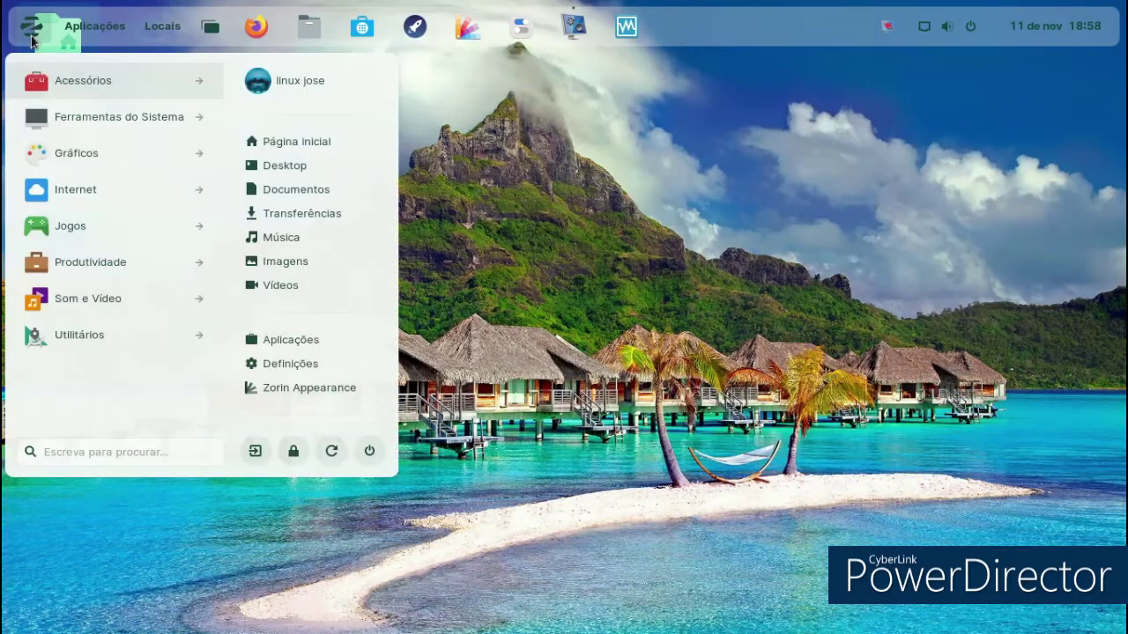
{"action": "left_click", "coordinate": [515, 53]}
{"action": "left_click", "coordinate": [519, 34]}
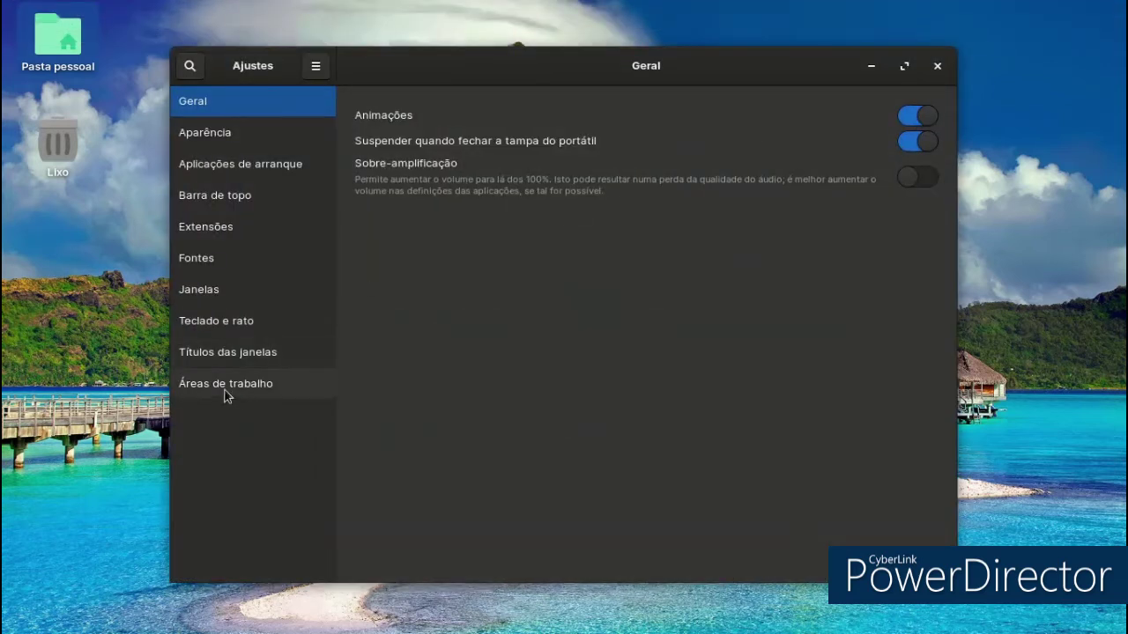
{"action": "left_click", "coordinate": [192, 230]}
{"action": "scroll", "coordinate": [532, 356], "scroll_direction": "down", "scroll_amount": 15}
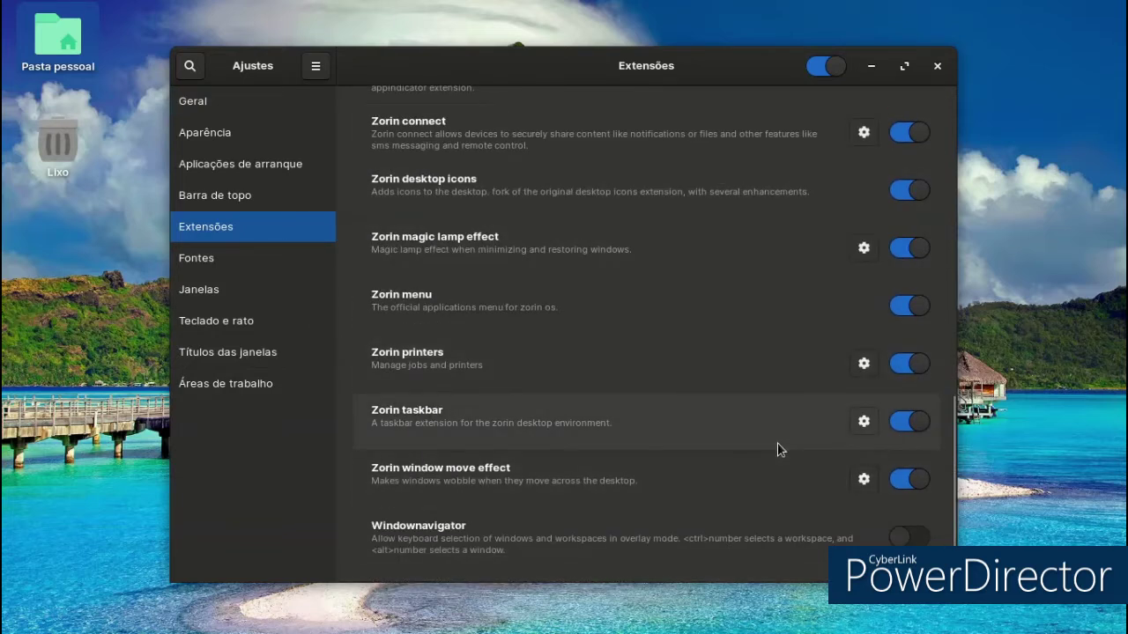
{"action": "left_click", "coordinate": [864, 421]}
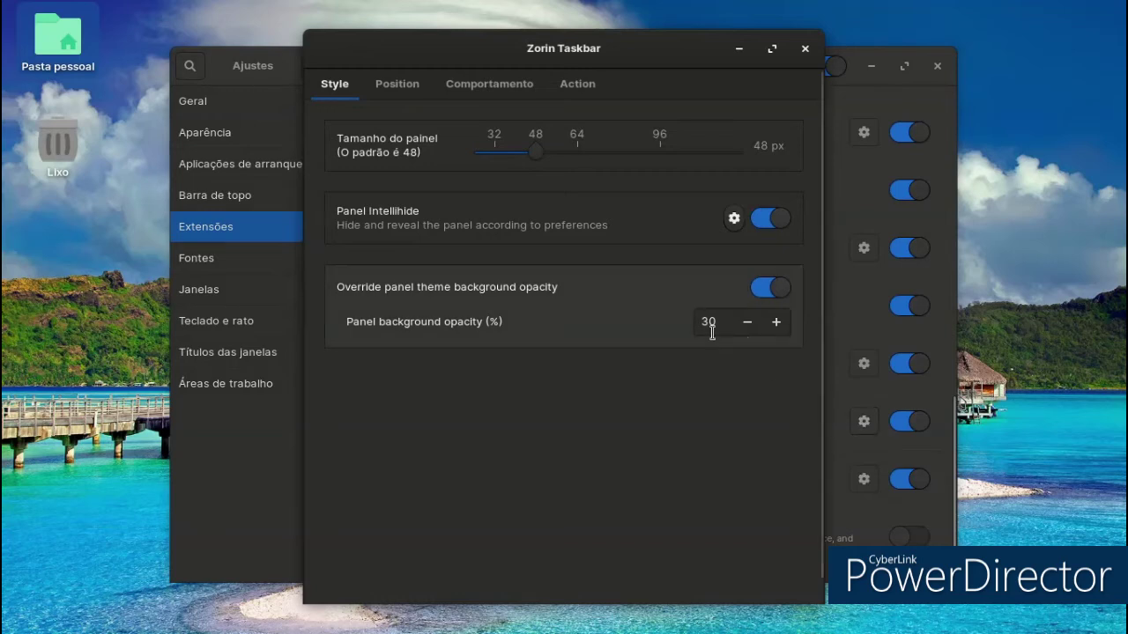
{"action": "left_click", "coordinate": [805, 48]}
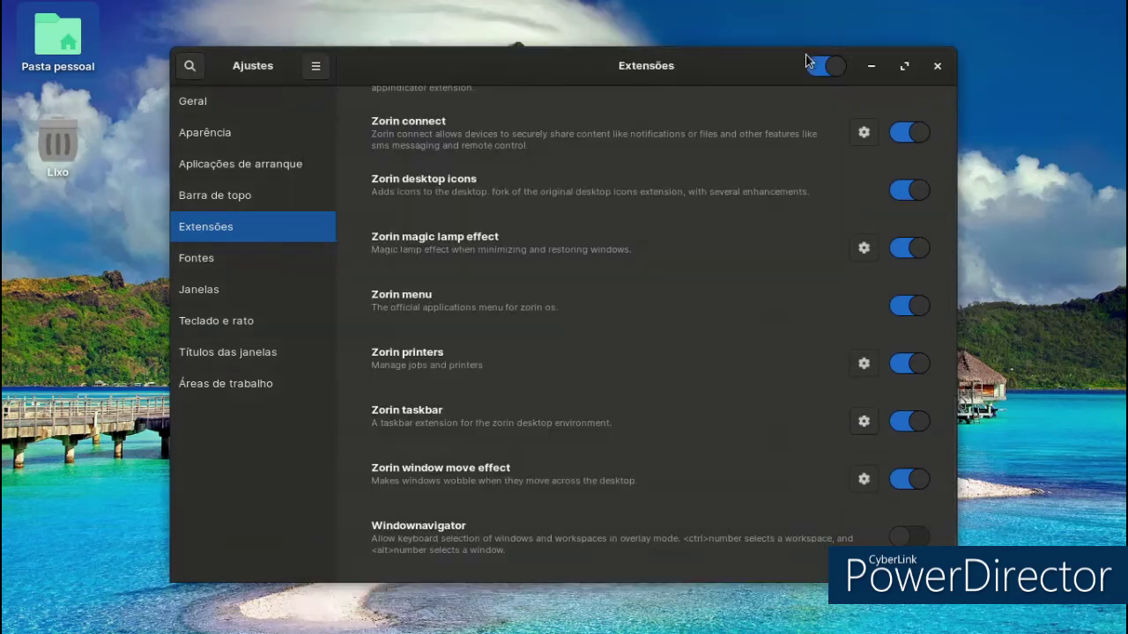
{"action": "left_click", "coordinate": [937, 67]}
Step: Switch the desktop to the full-screen application grid layout in Zorin Appearance and open the application grid
{"action": "left_click", "coordinate": [34, 26]}
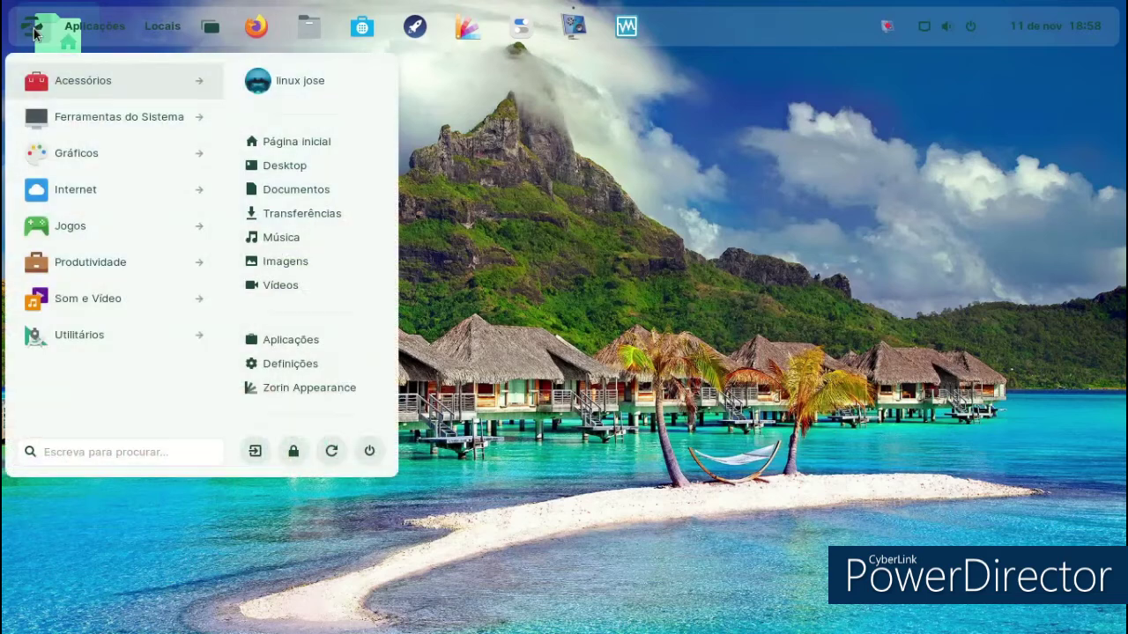
{"action": "left_click", "coordinate": [468, 35]}
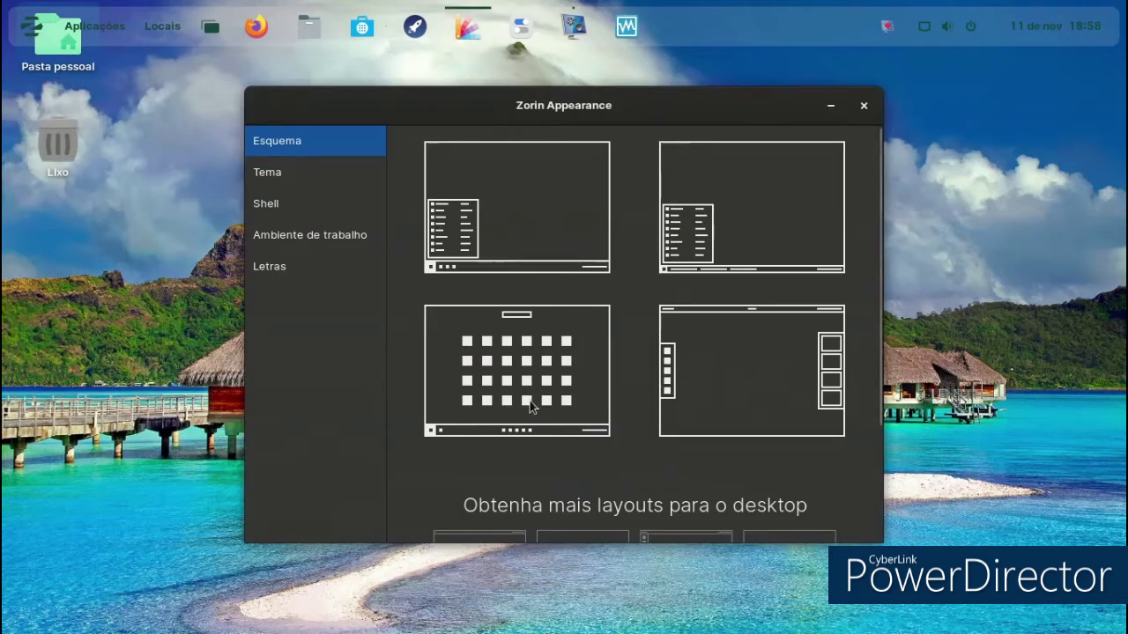
{"action": "left_click", "coordinate": [531, 405]}
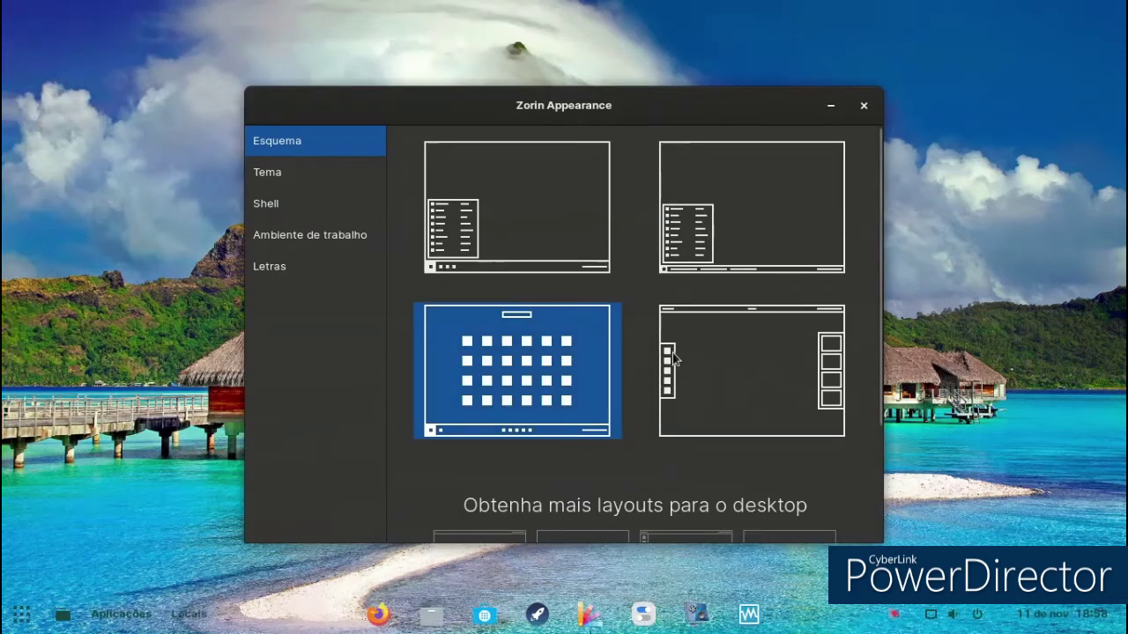
{"action": "left_click", "coordinate": [864, 107]}
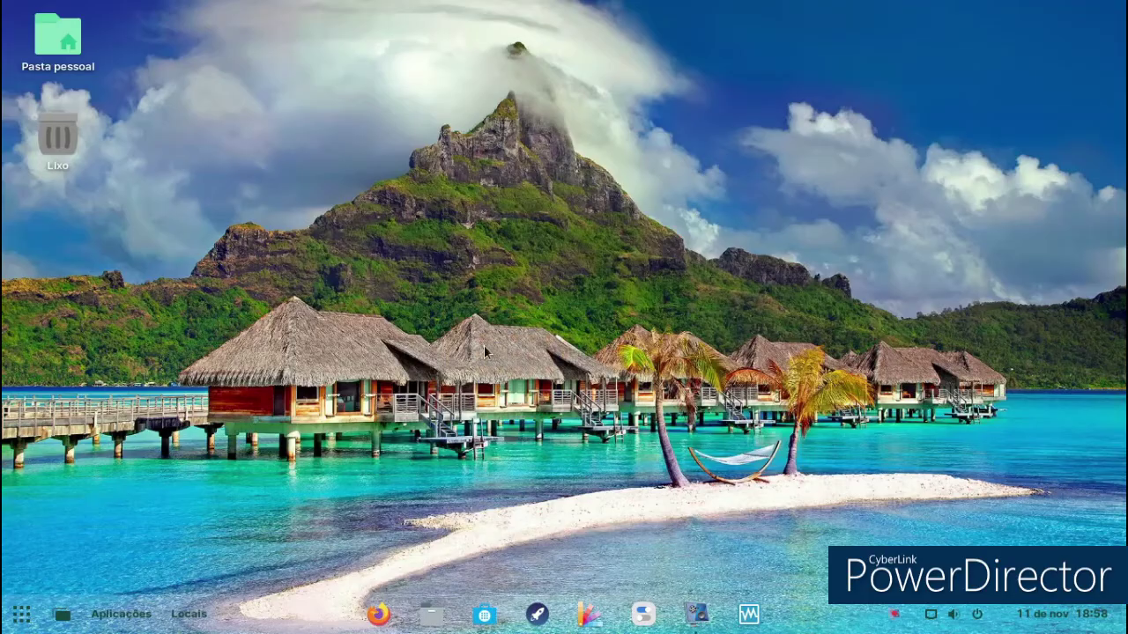
{"action": "left_click", "coordinate": [21, 614]}
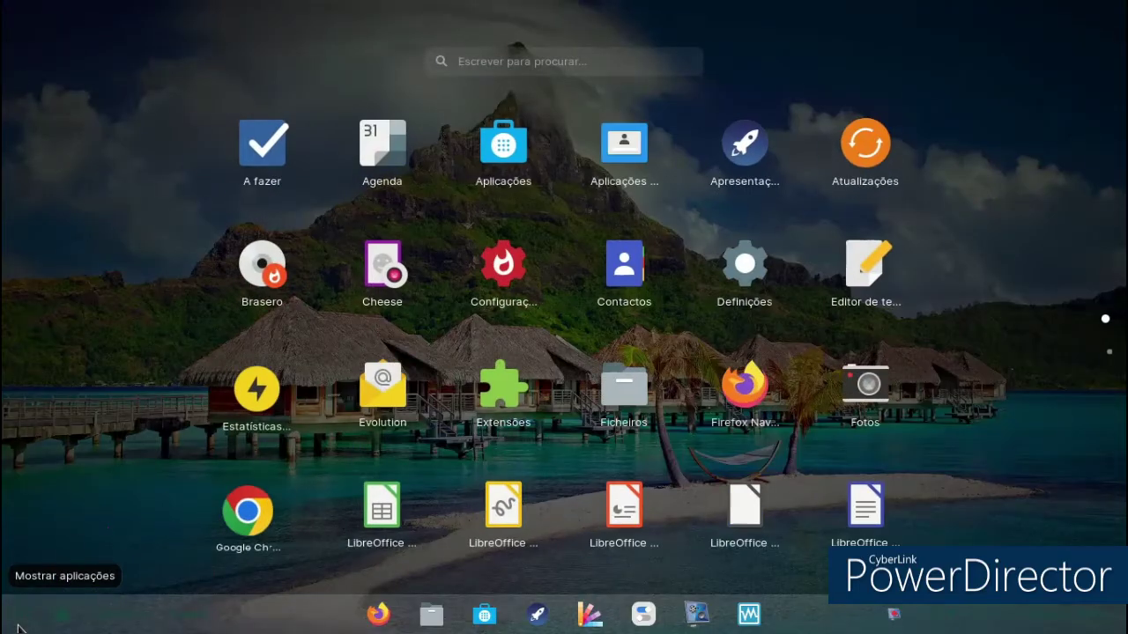
Step: Search the web for "walpepa" in Firefox and open the Pexels free wallpaper downloads result
{"action": "left_click", "coordinate": [467, 401]}
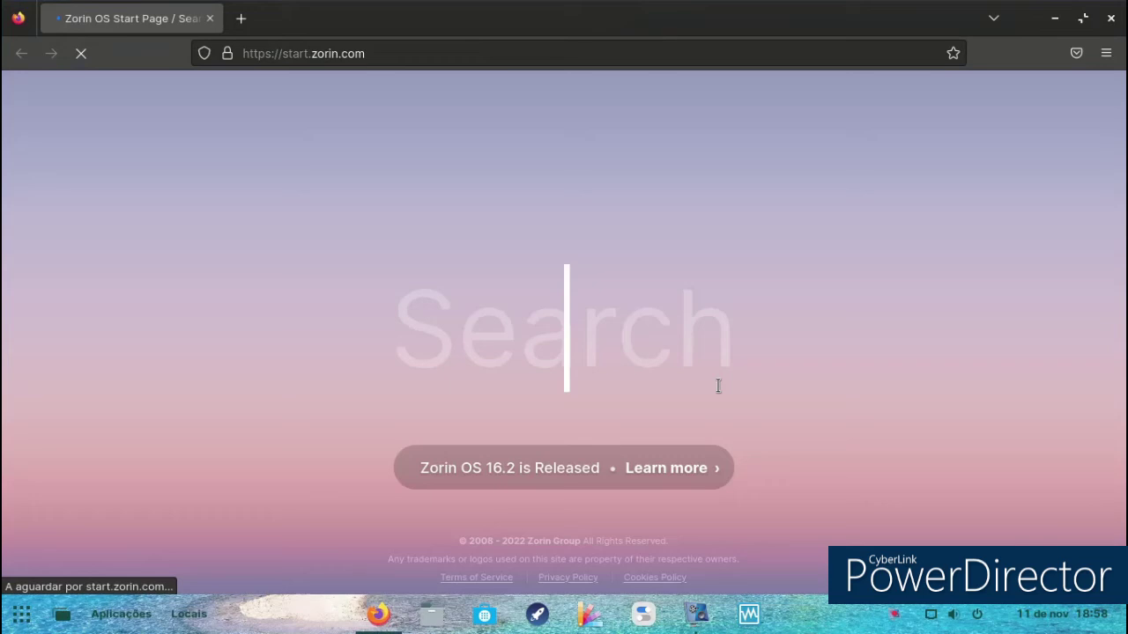
{"action": "type", "text": "wal"}
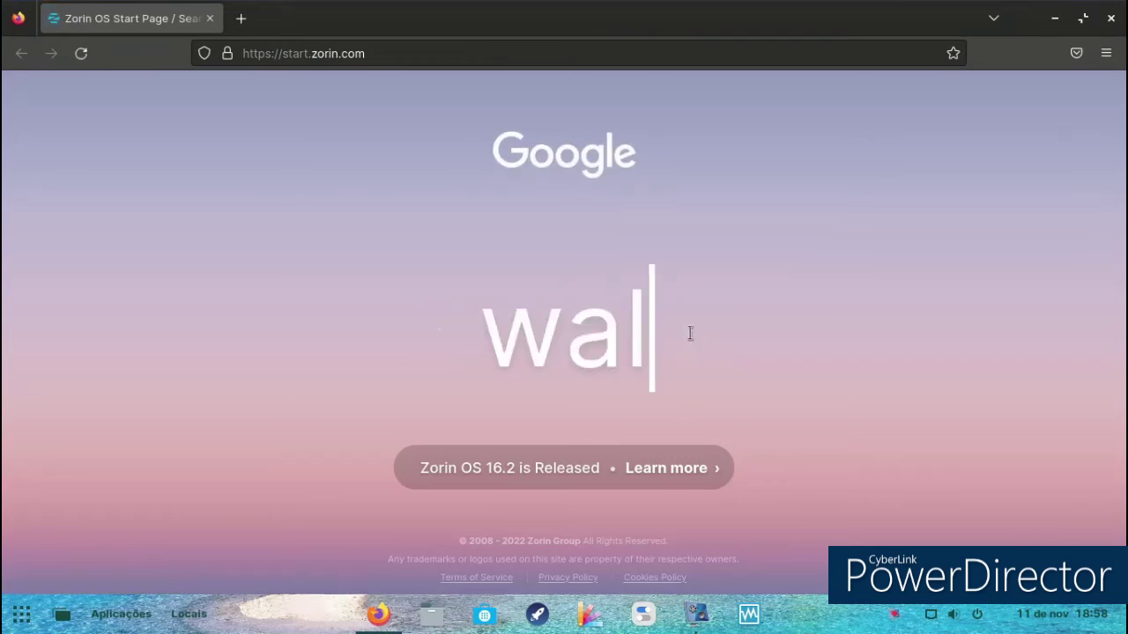
{"action": "type", "text": "pepa"}
{"action": "key", "text": "Return"}
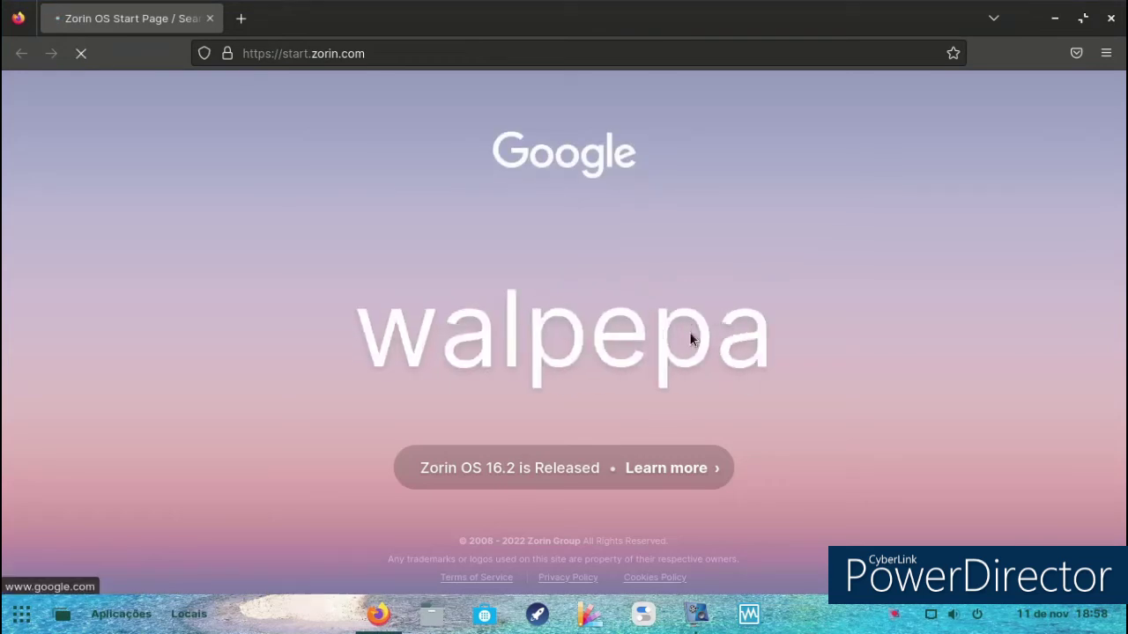
{"action": "scroll", "coordinate": [480, 353], "scroll_direction": "down", "scroll_amount": 10}
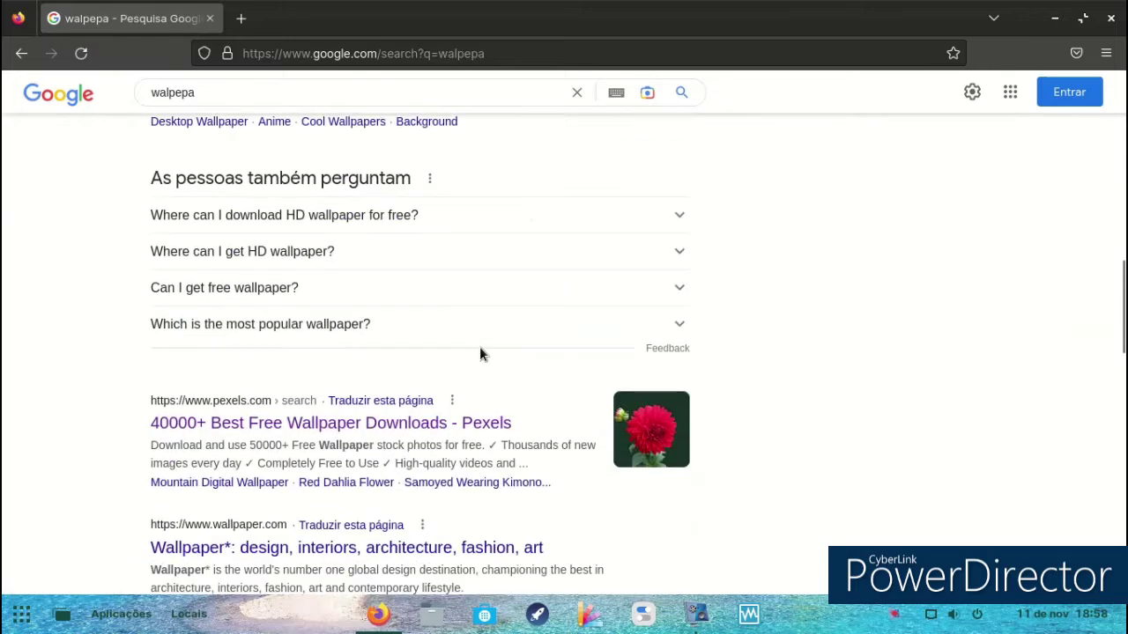
{"action": "left_click", "coordinate": [305, 427]}
Step: Find the forest lake photo "Body of Water Near Trees" on Pexels, download it for free and close the browser
{"action": "scroll", "coordinate": [637, 393], "scroll_direction": "down", "scroll_amount": 12}
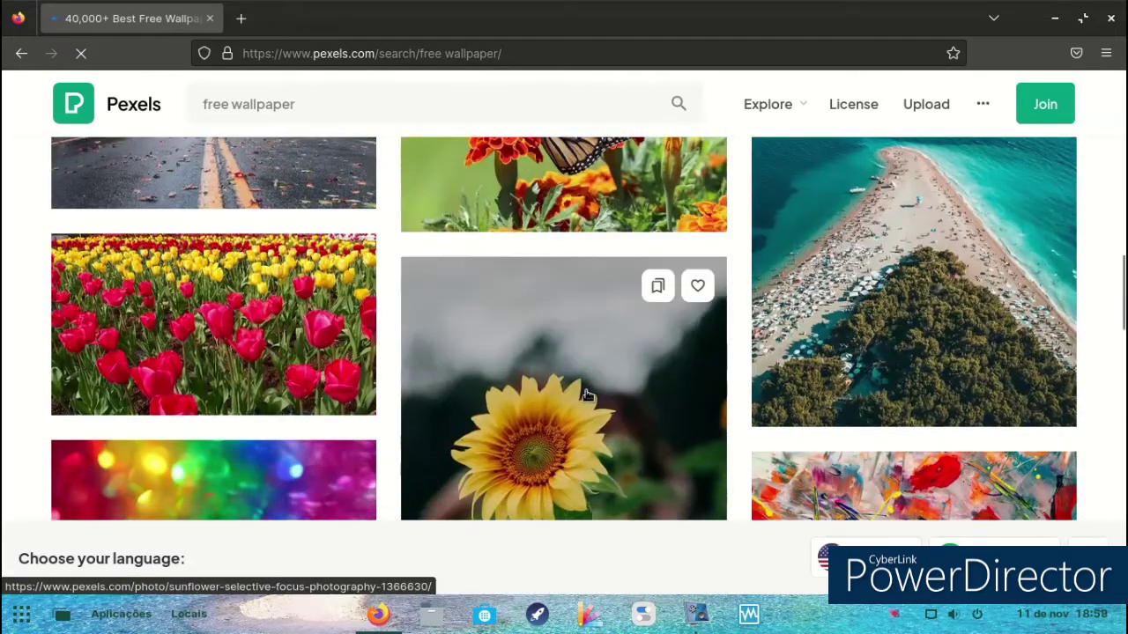
{"action": "scroll", "coordinate": [587, 394], "scroll_direction": "down", "scroll_amount": 10}
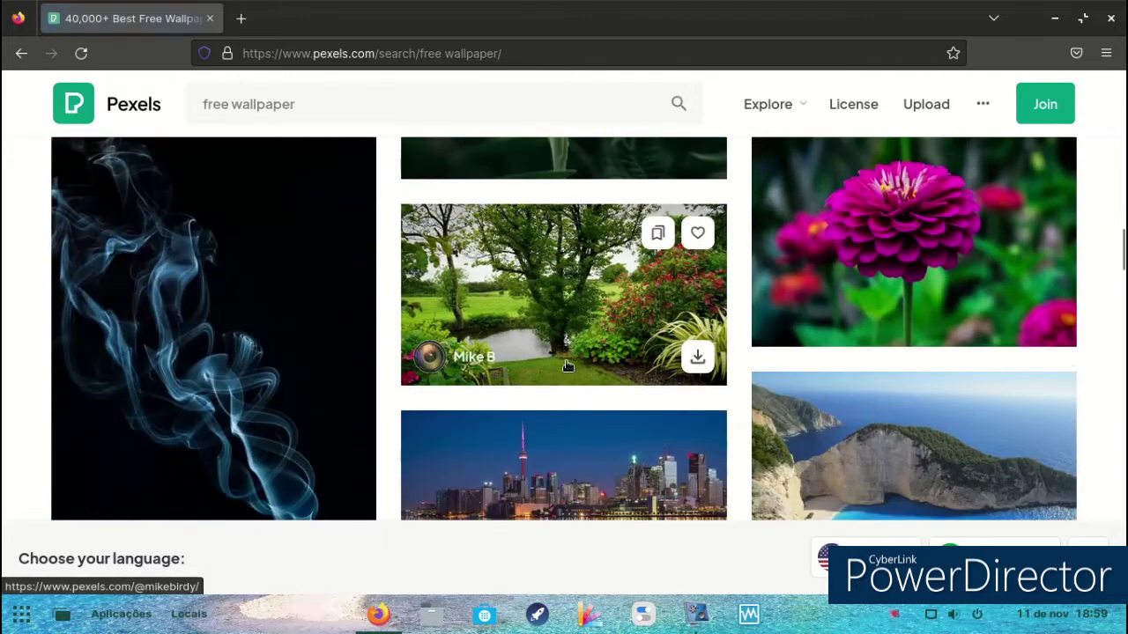
{"action": "scroll", "coordinate": [568, 365], "scroll_direction": "down", "scroll_amount": 10}
{"action": "scroll", "coordinate": [568, 376], "scroll_direction": "down", "scroll_amount": 5}
{"action": "scroll", "coordinate": [569, 377], "scroll_direction": "down", "scroll_amount": 10}
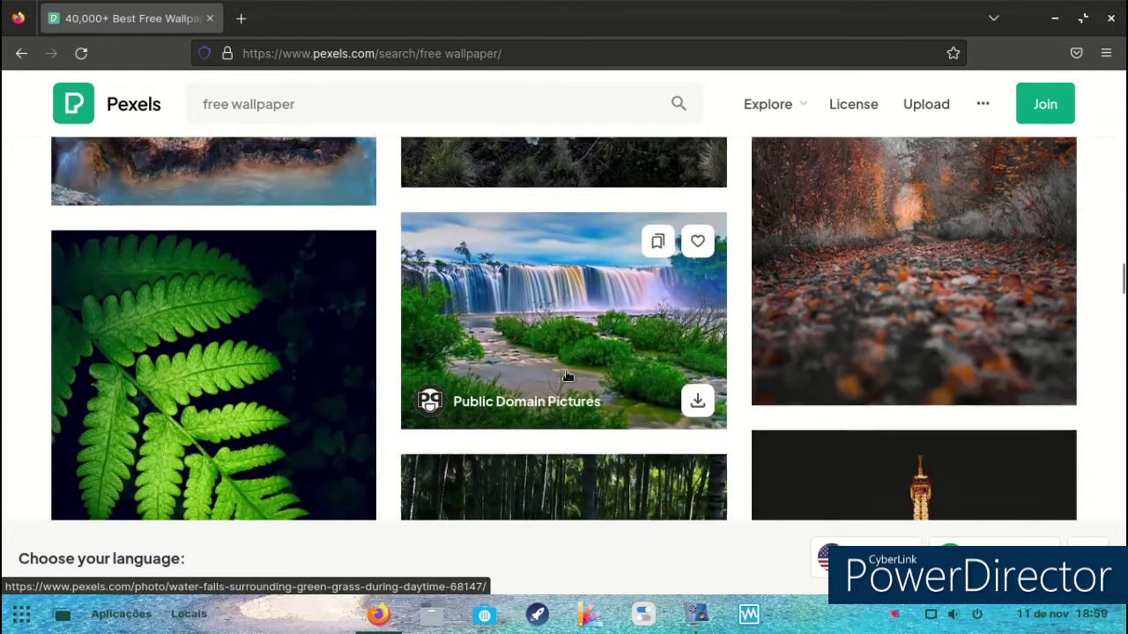
{"action": "scroll", "coordinate": [568, 381], "scroll_direction": "down", "scroll_amount": 10}
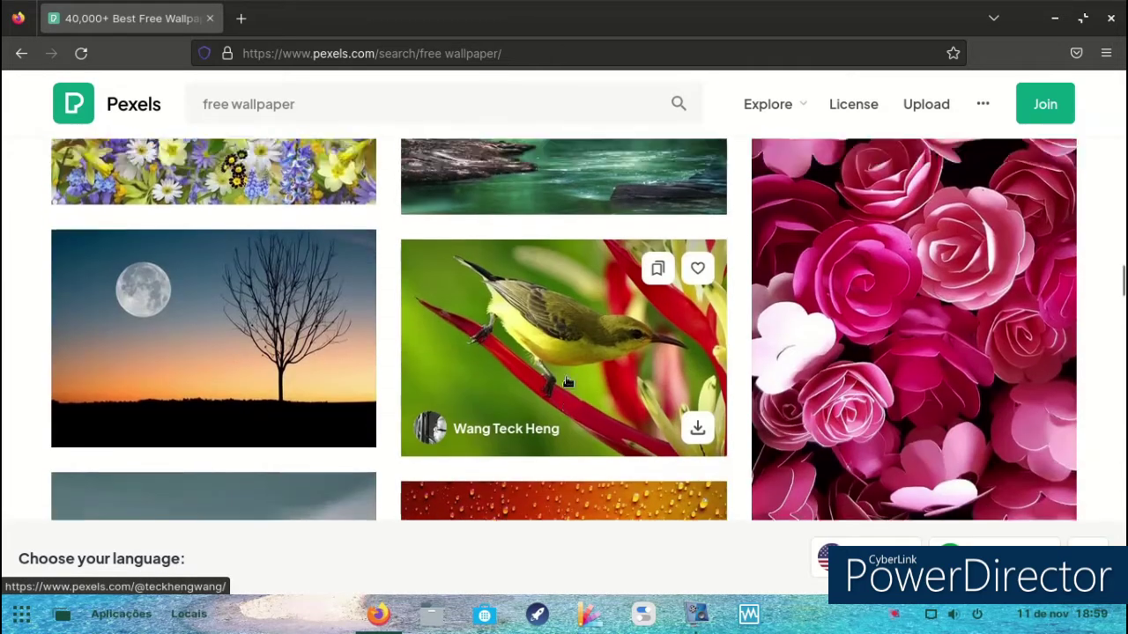
{"action": "scroll", "coordinate": [568, 379], "scroll_direction": "up", "scroll_amount": 10}
{"action": "left_click", "coordinate": [926, 359]}
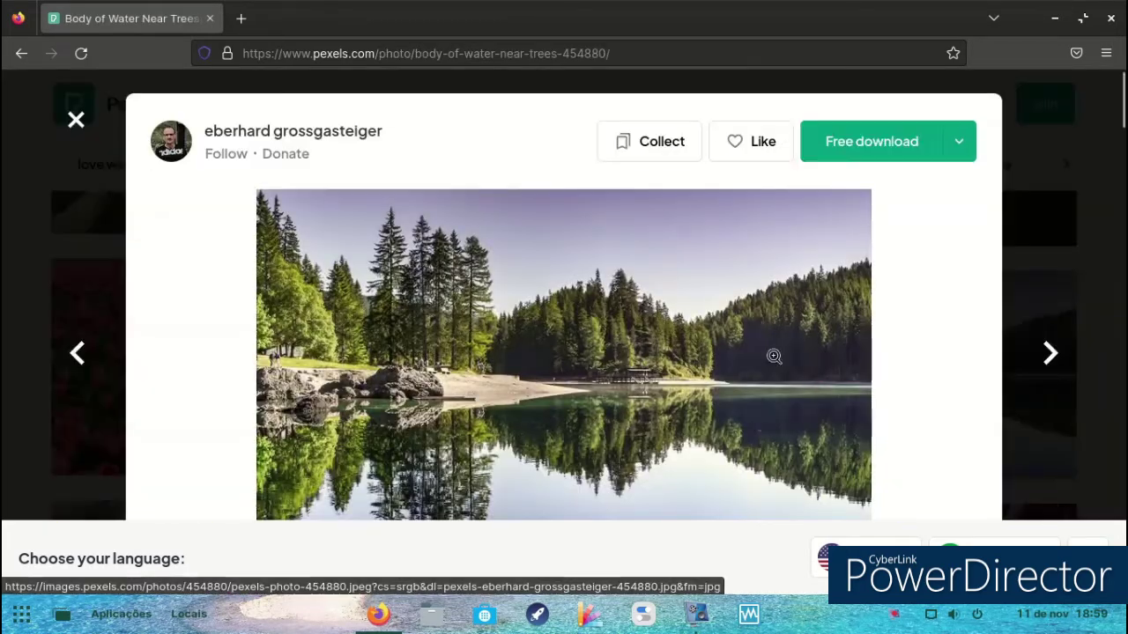
{"action": "left_click", "coordinate": [851, 143]}
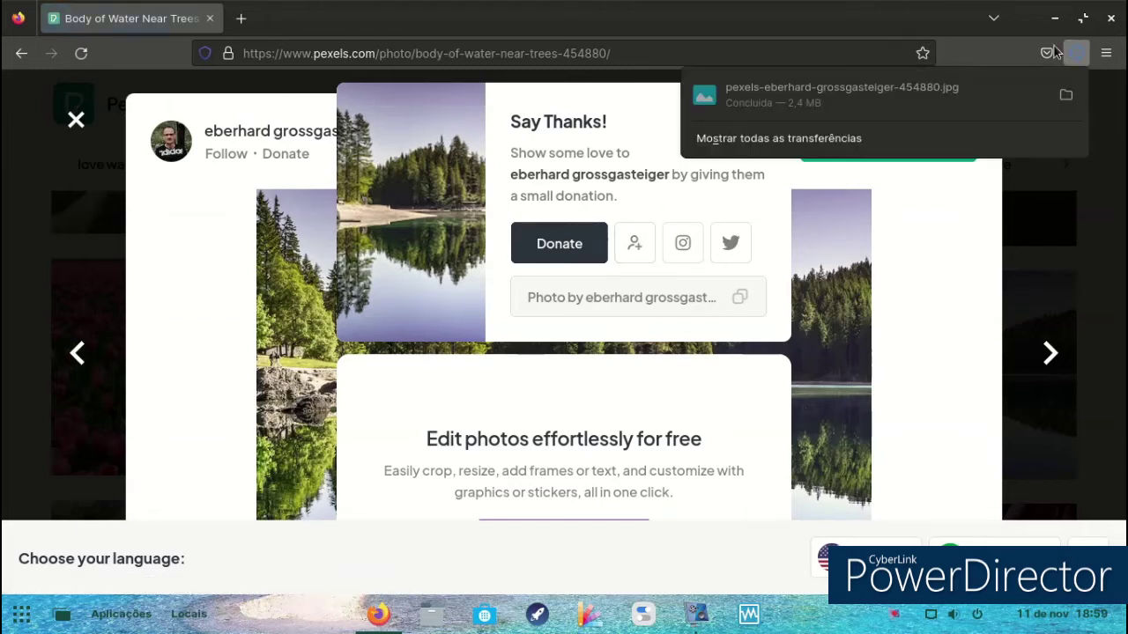
{"action": "left_click", "coordinate": [1112, 19]}
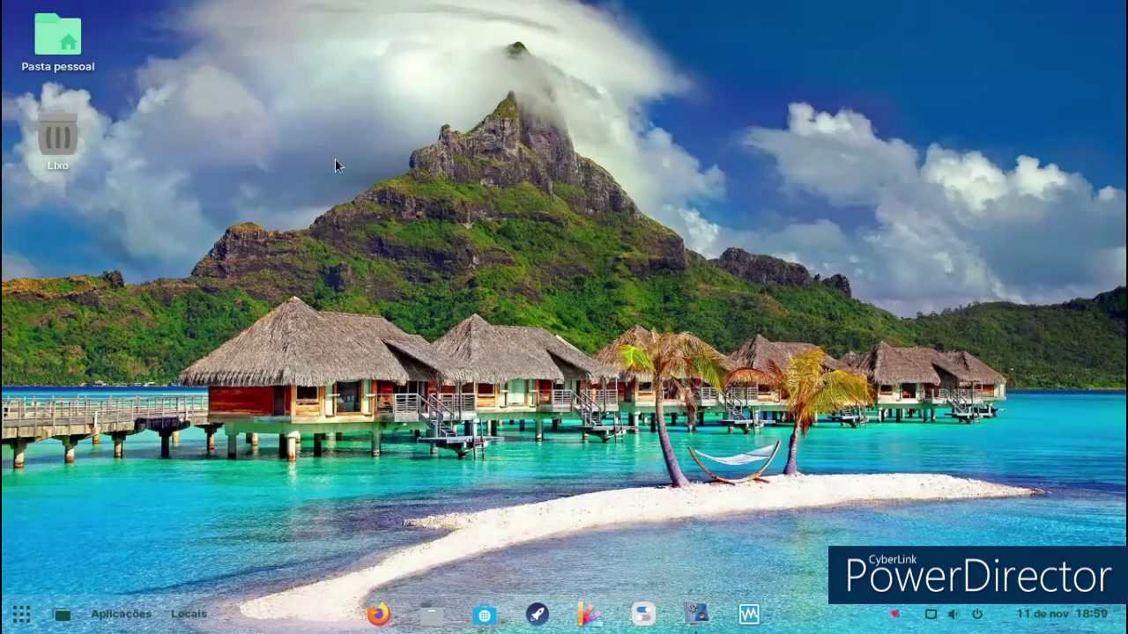
Step: Set the downloaded forest lake photo pexels-eberhard-grossgasteiger-454880.jpg from Transferências as the wallpaper and close the file windows
{"action": "double_click", "coordinate": [50, 58]}
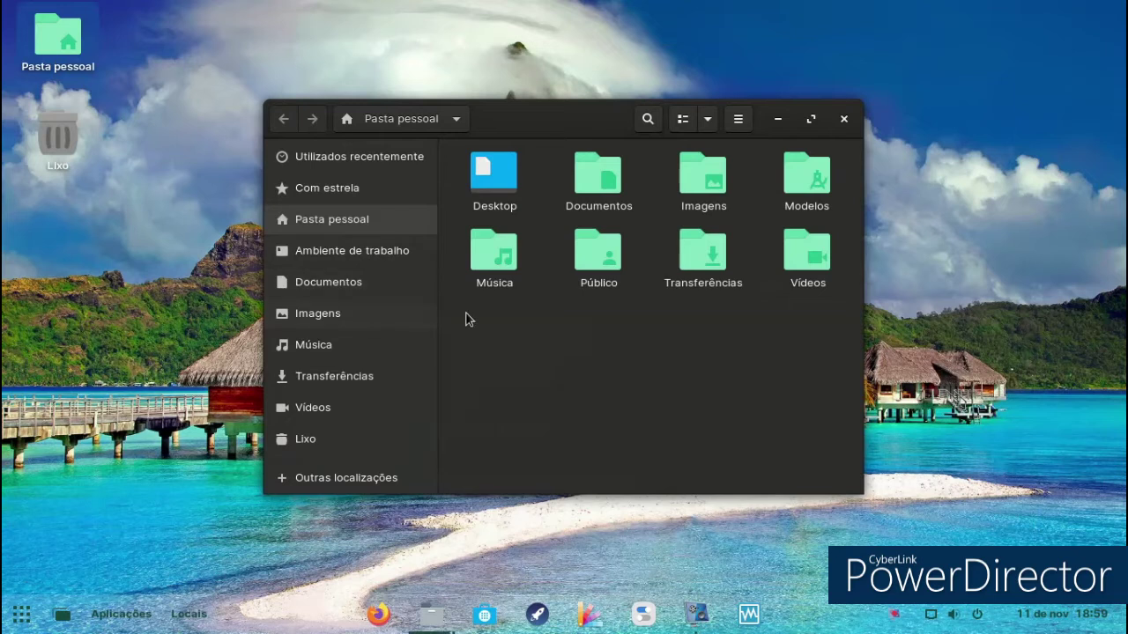
{"action": "double_click", "coordinate": [680, 265]}
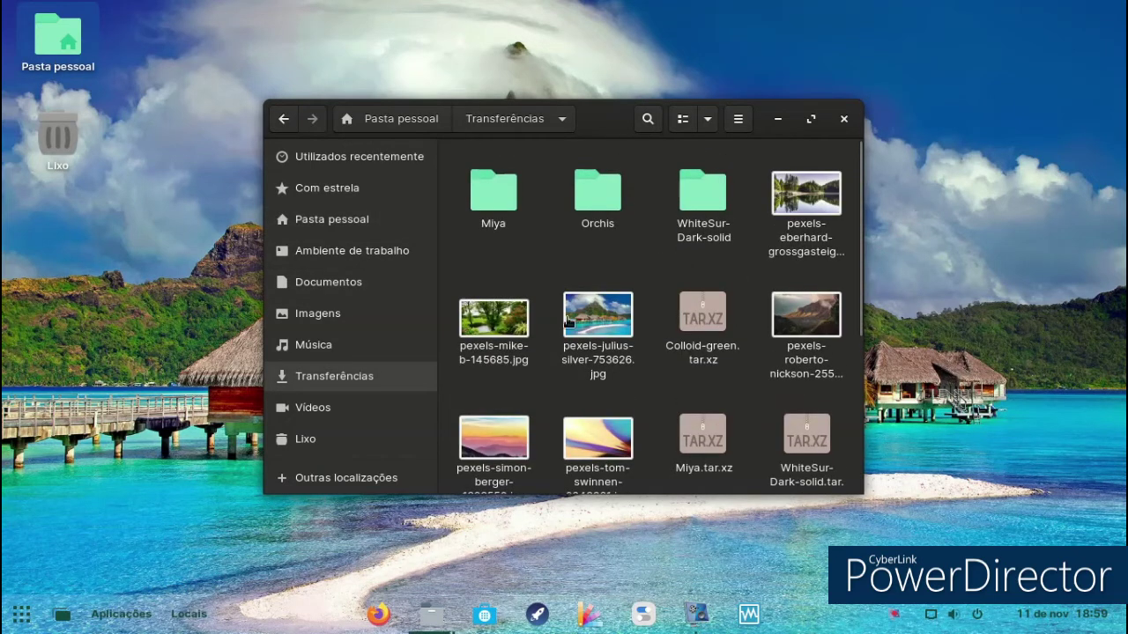
{"action": "right_click", "coordinate": [780, 207]}
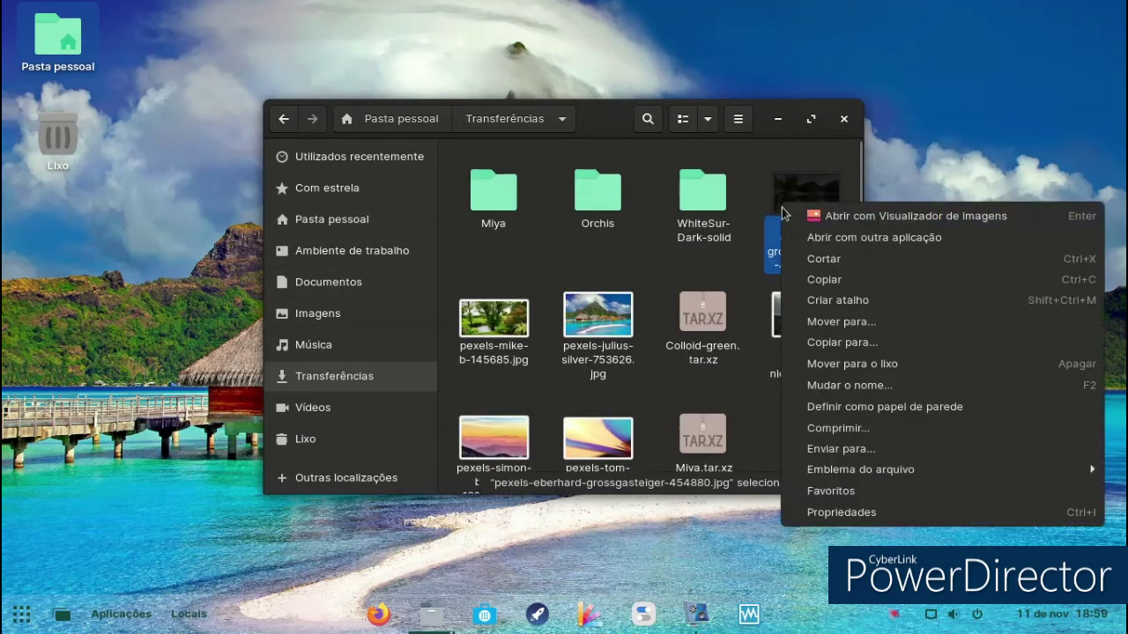
{"action": "left_click", "coordinate": [835, 407]}
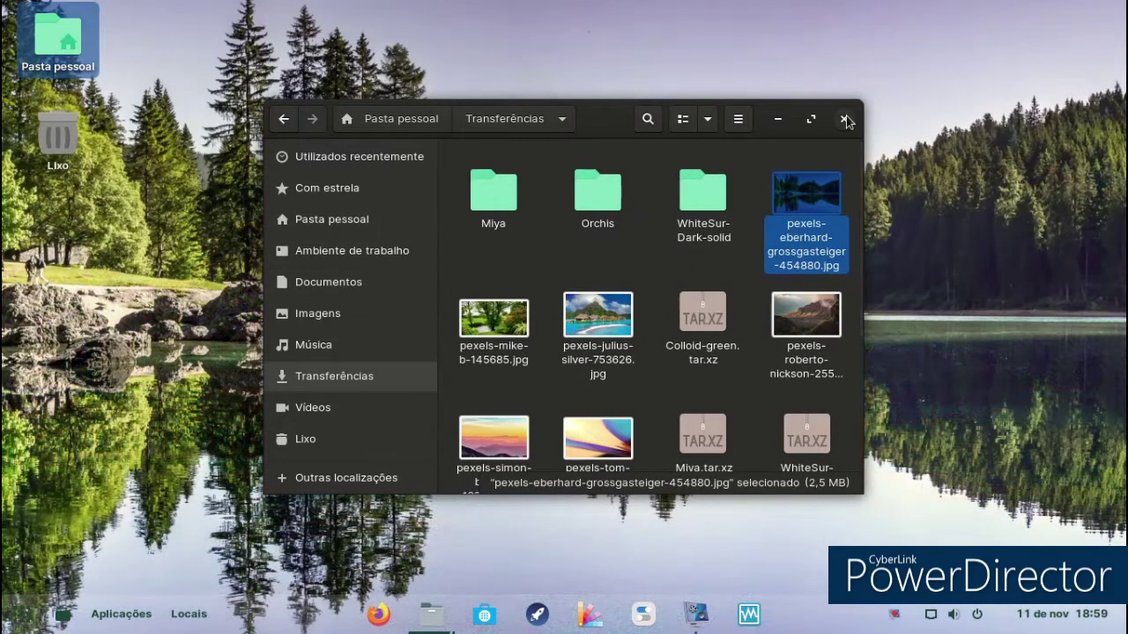
{"action": "left_click", "coordinate": [845, 122]}
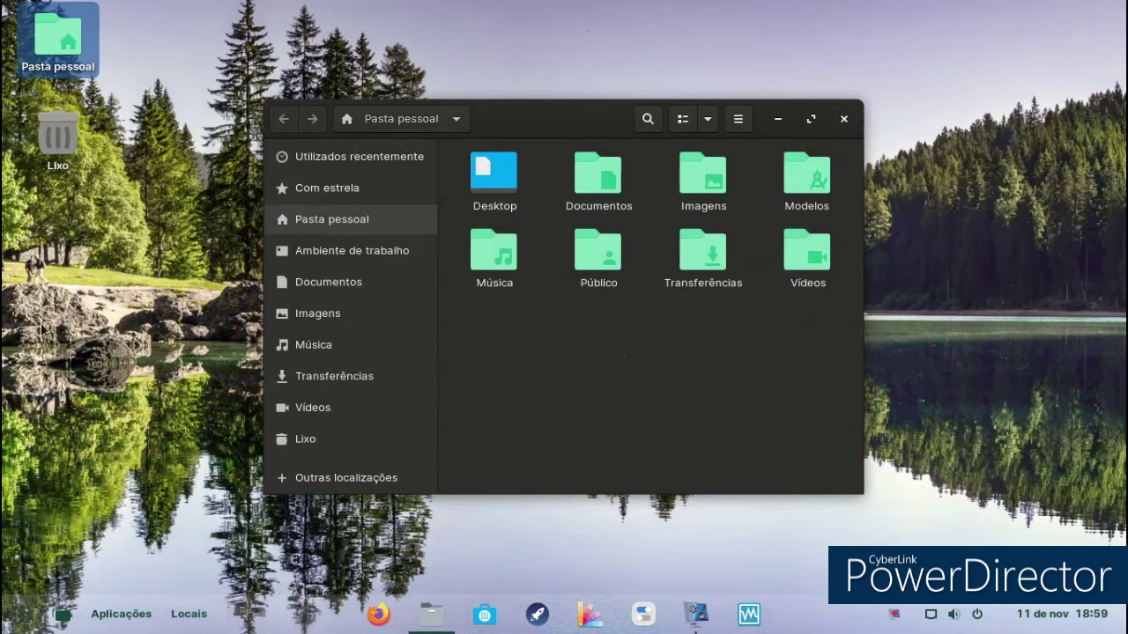
{"action": "left_click", "coordinate": [843, 122]}
Step: Open the software store, review the recommended apps and categories, and look into the Áudio e Vídeo category
{"action": "left_click", "coordinate": [475, 619]}
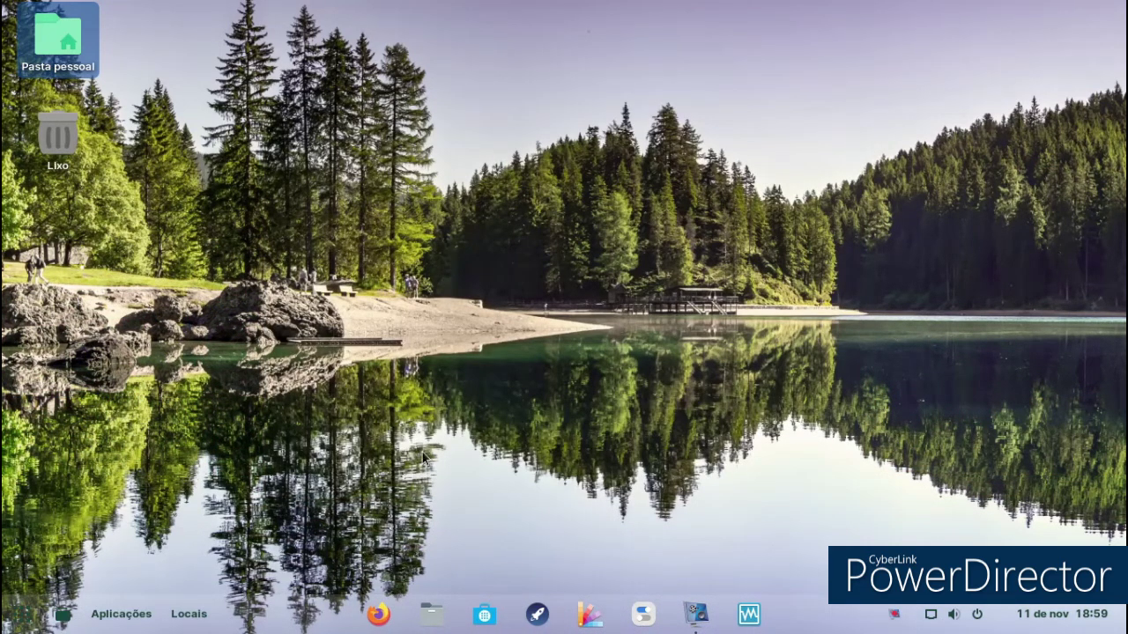
{"action": "scroll", "coordinate": [458, 300], "scroll_direction": "down", "scroll_amount": 5}
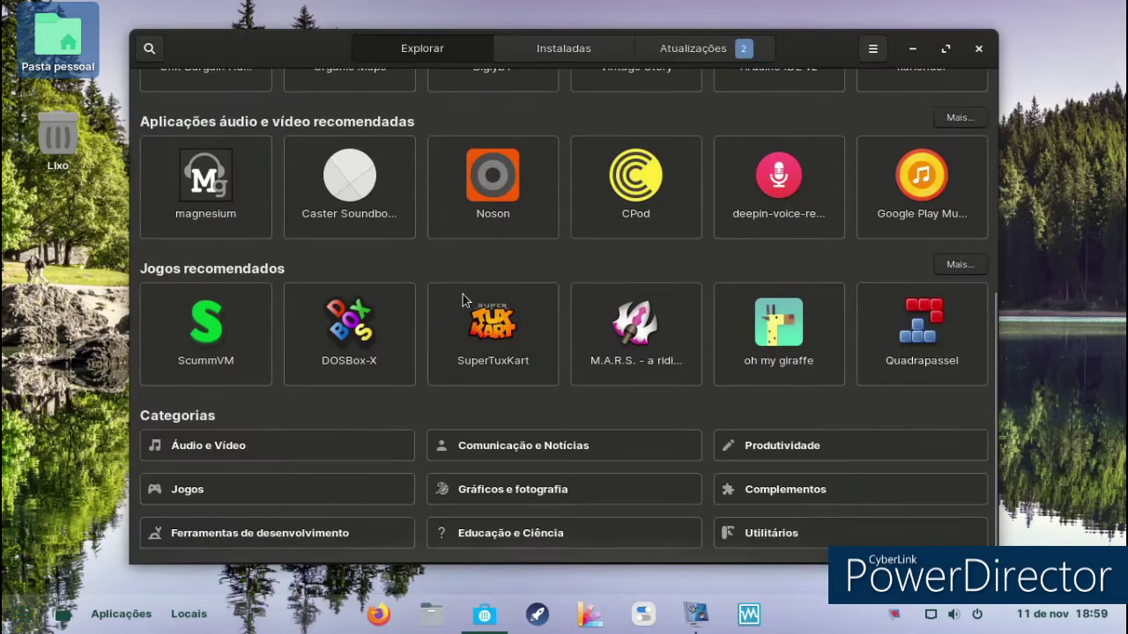
{"action": "scroll", "coordinate": [465, 302], "scroll_direction": "up", "scroll_amount": 3}
{"action": "scroll", "coordinate": [464, 302], "scroll_direction": "down", "scroll_amount": 3}
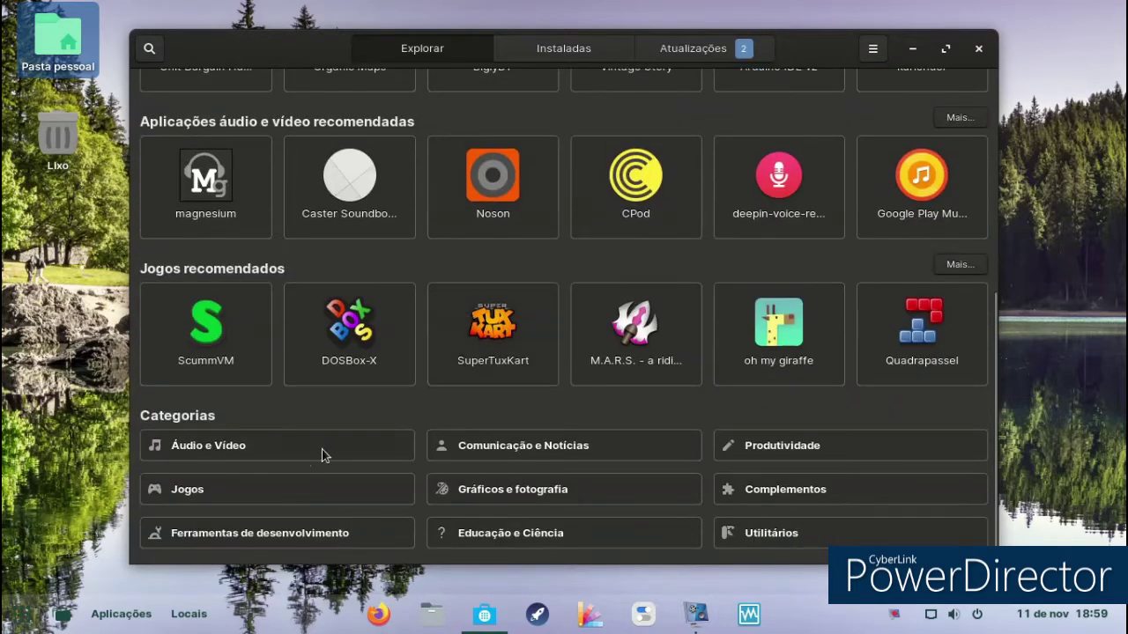
{"action": "left_click", "coordinate": [231, 453]}
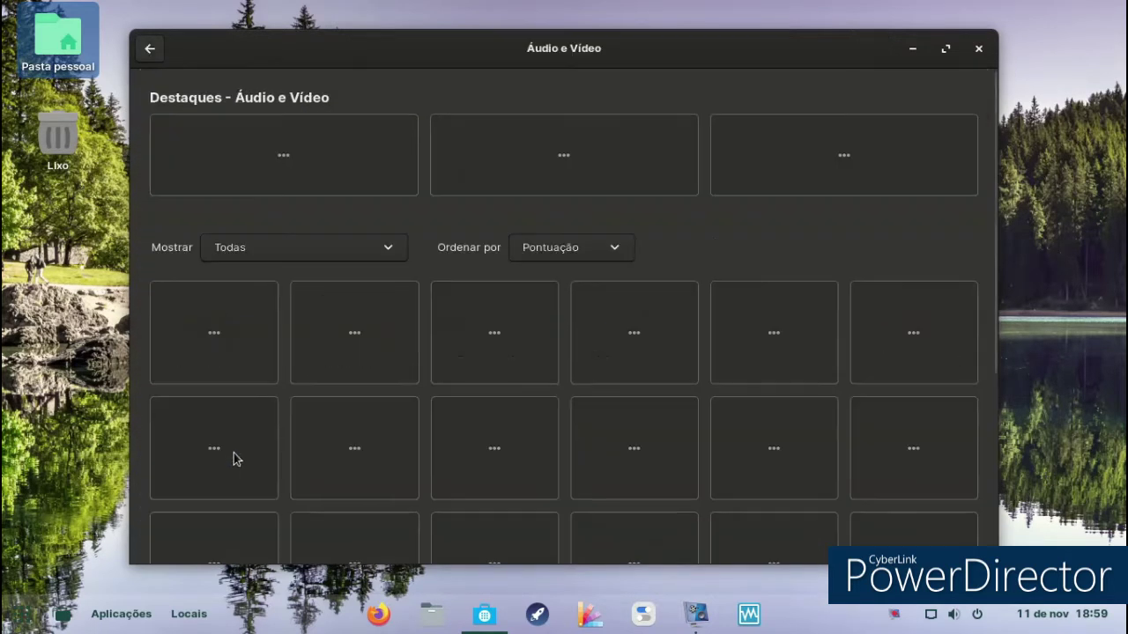
{"action": "left_click", "coordinate": [148, 51]}
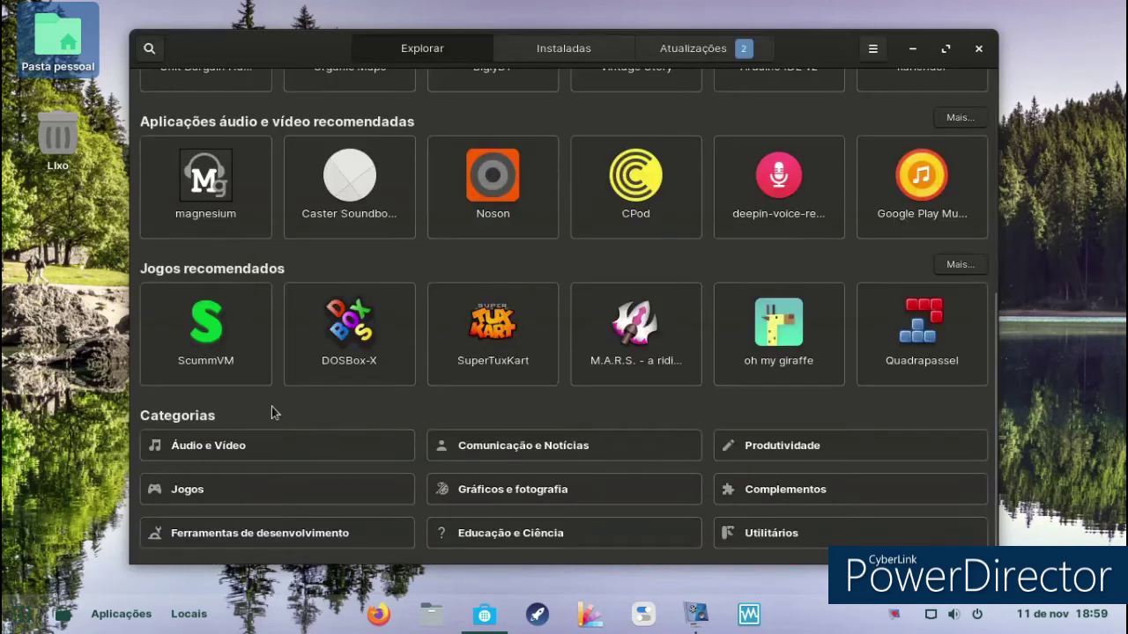
Step: Browse the games listed in the store's Jogos category
{"action": "left_click", "coordinate": [251, 499]}
{"action": "scroll", "coordinate": [511, 297], "scroll_direction": "down", "scroll_amount": 3}
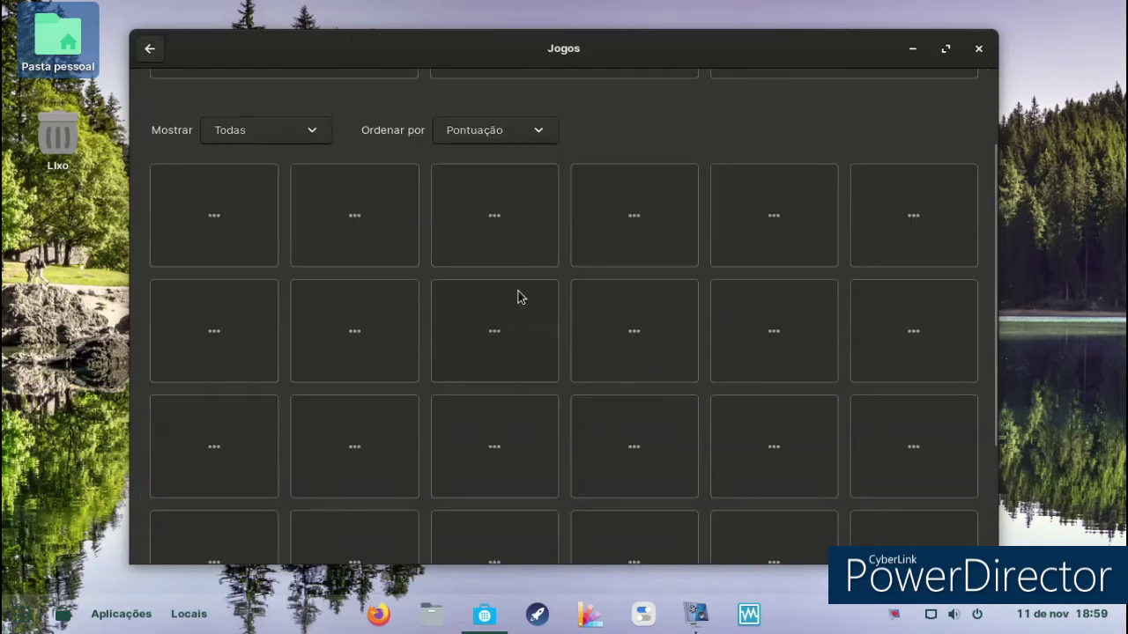
{"action": "scroll", "coordinate": [680, 258], "scroll_direction": "down", "scroll_amount": 1}
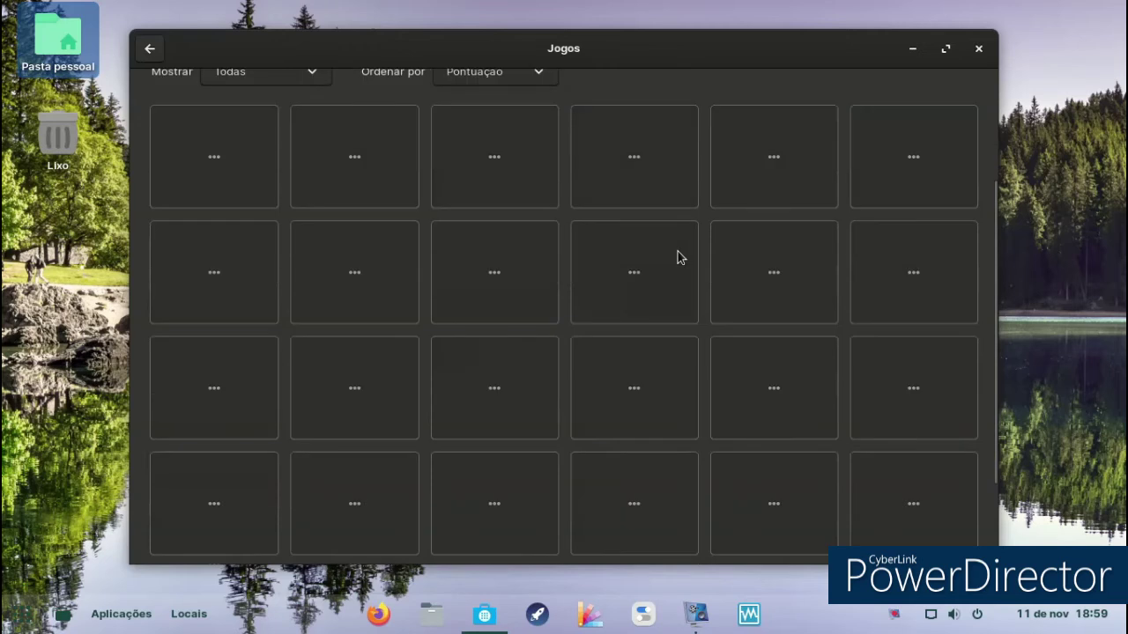
{"action": "scroll", "coordinate": [677, 257], "scroll_direction": "down", "scroll_amount": 4}
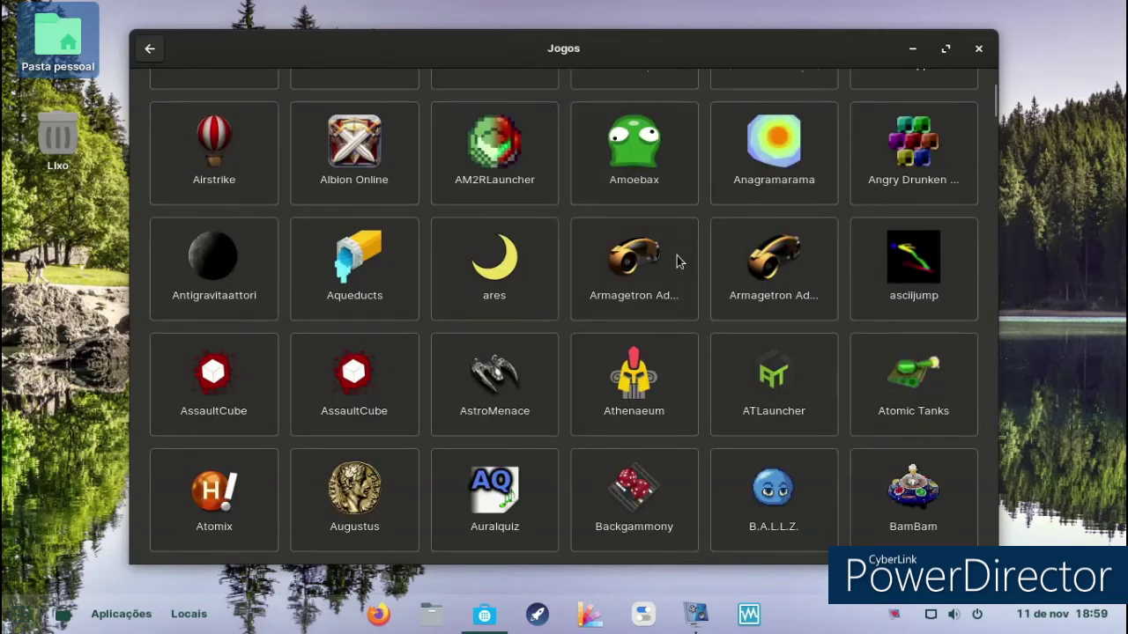
{"action": "scroll", "coordinate": [682, 269], "scroll_direction": "up", "scroll_amount": 3}
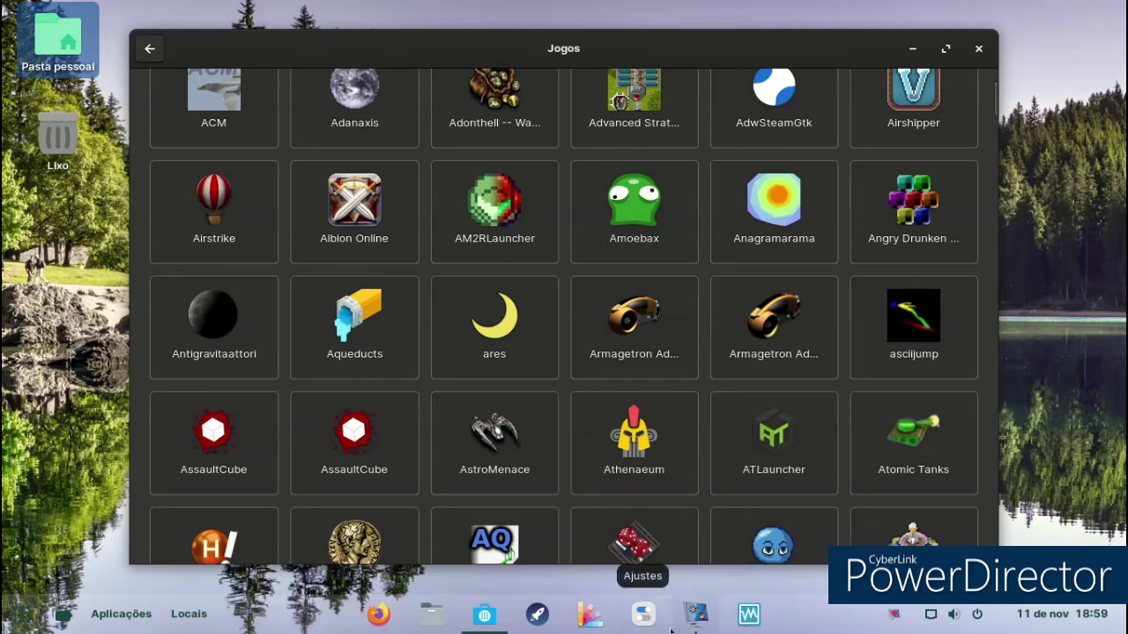
{"action": "left_click", "coordinate": [696, 615]}
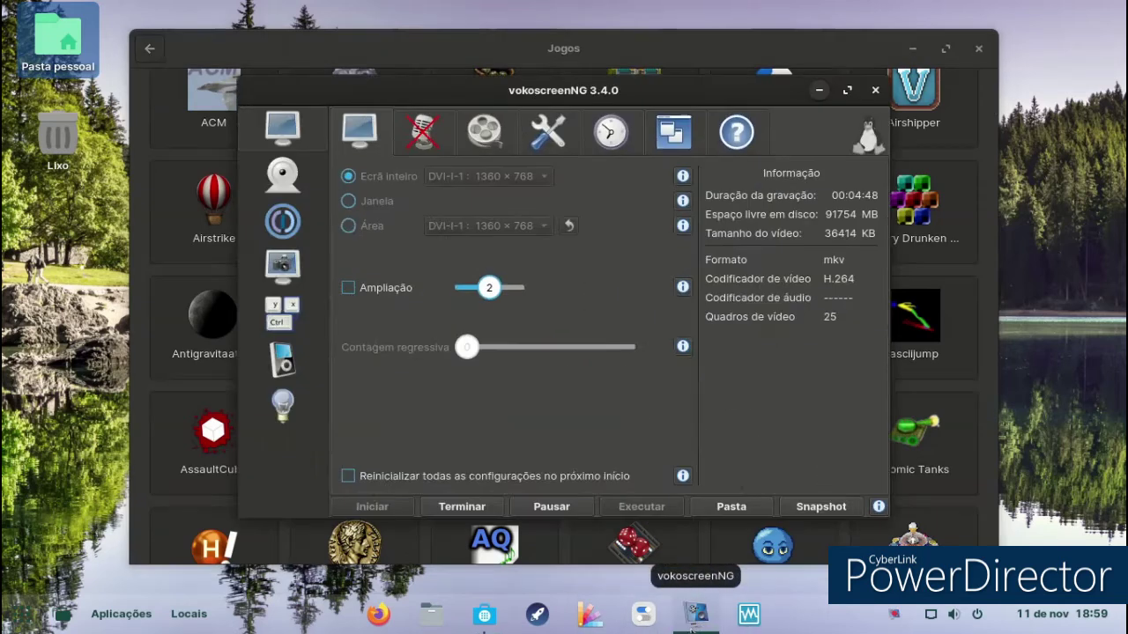
{"action": "left_click", "coordinate": [560, 509]}
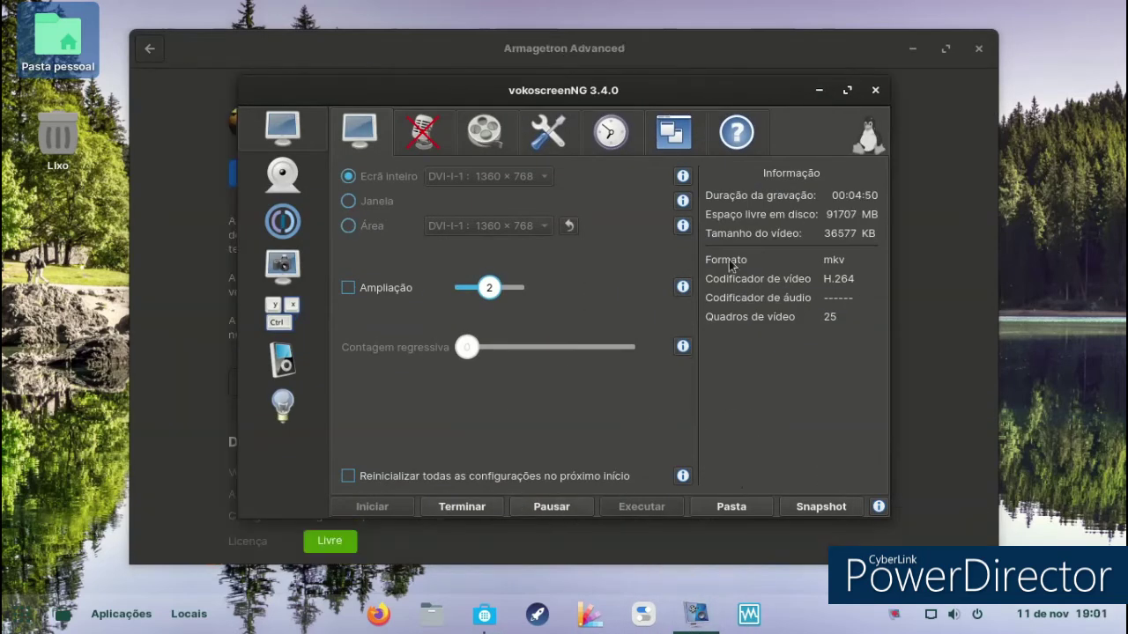
{"action": "left_click", "coordinate": [818, 91]}
Step: Launch Armagetron Advanced from its store page and start a local game
{"action": "left_click", "coordinate": [265, 173]}
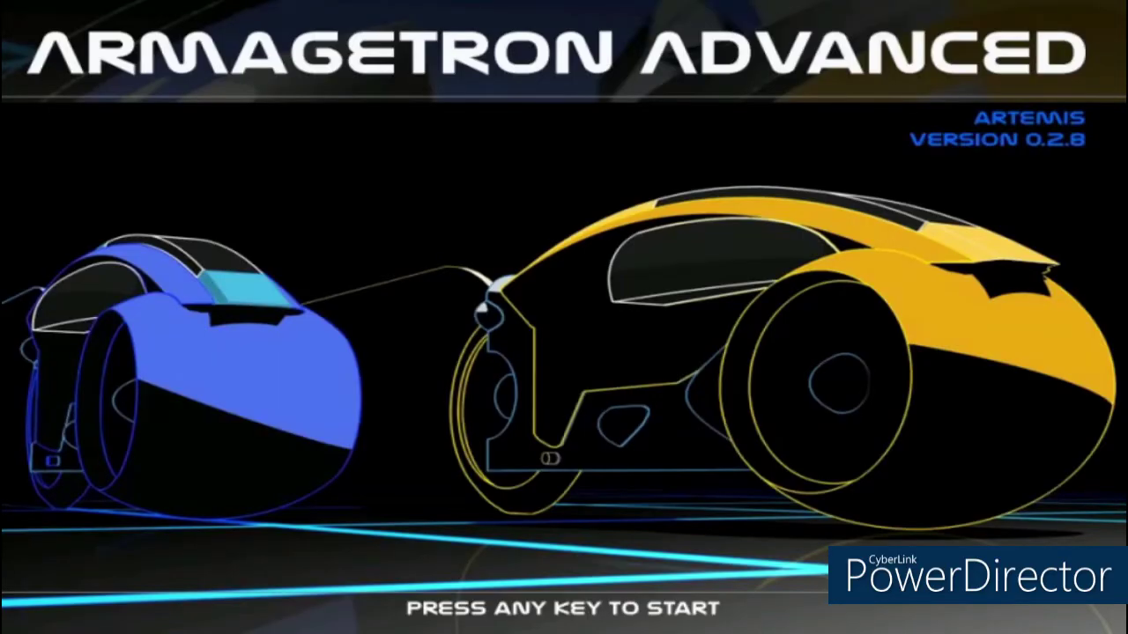
{"action": "key", "text": "Return"}
{"action": "key", "text": "Return"}
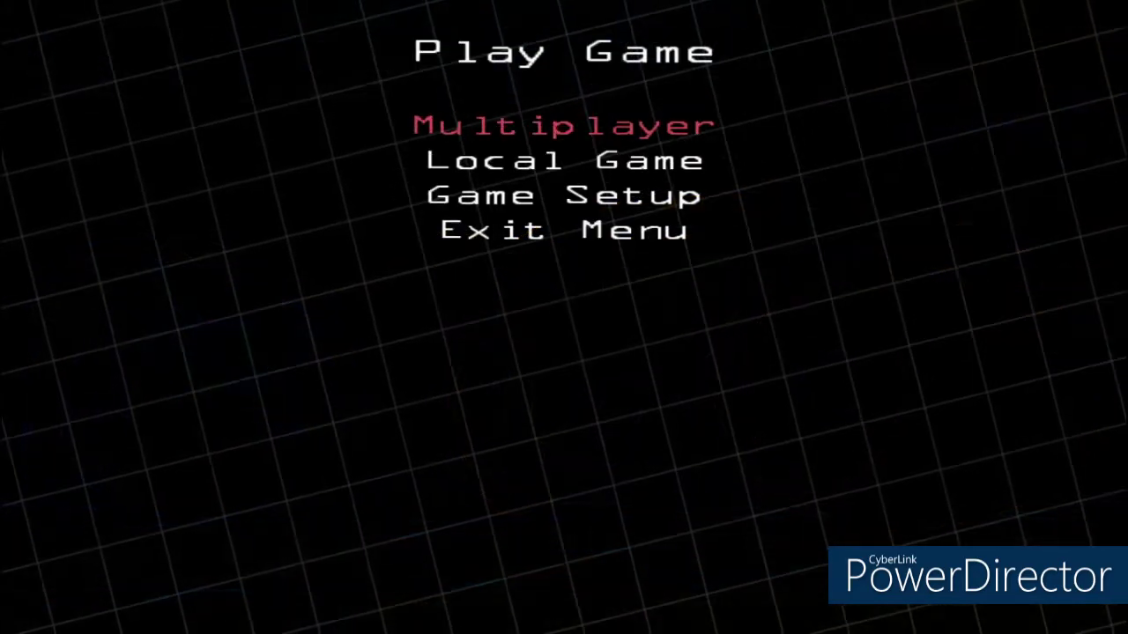
{"action": "key", "text": "Down"}
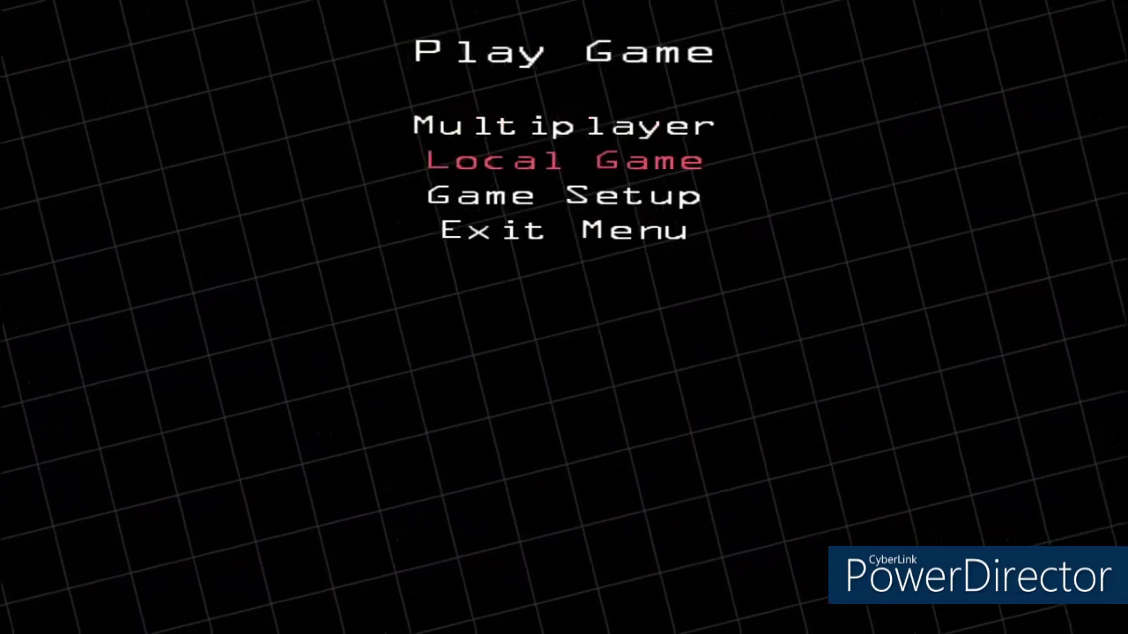
{"action": "key", "text": "Return"}
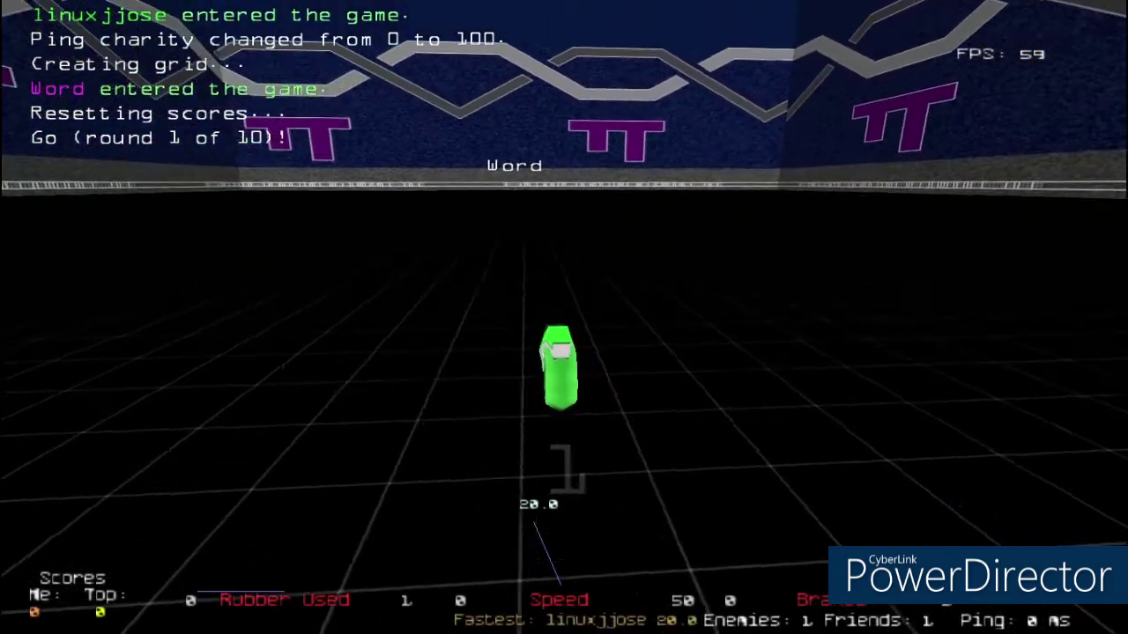
Step: Steer the green light cycle around the arena during rounds 1 and 2 against the AI opponent
{"action": "key", "text": "Right"}
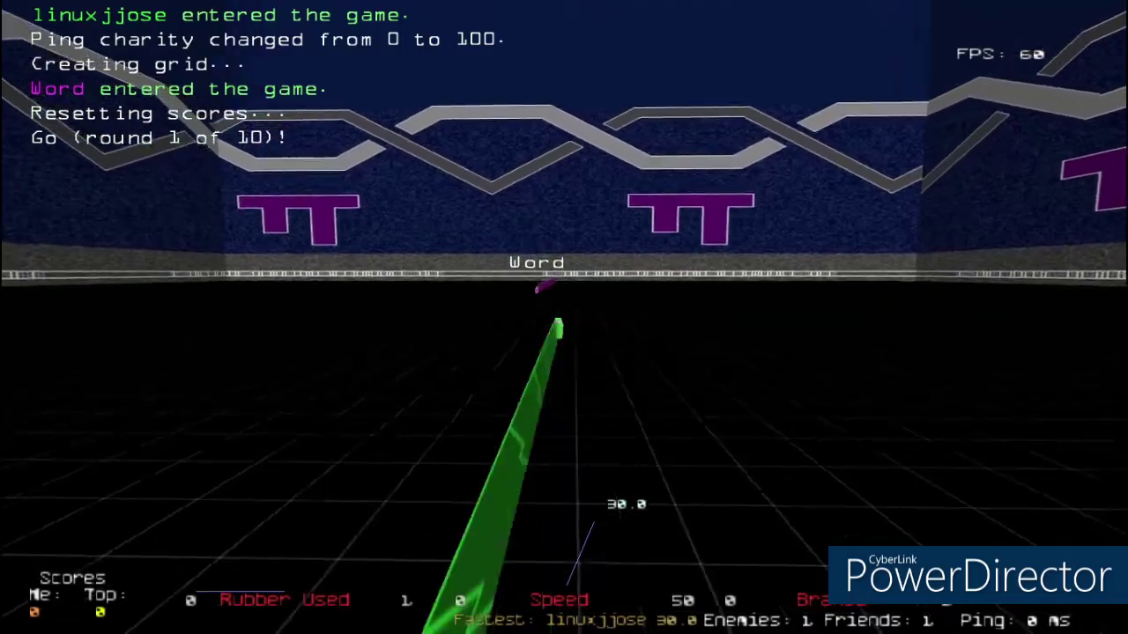
{"action": "key", "text": "Left"}
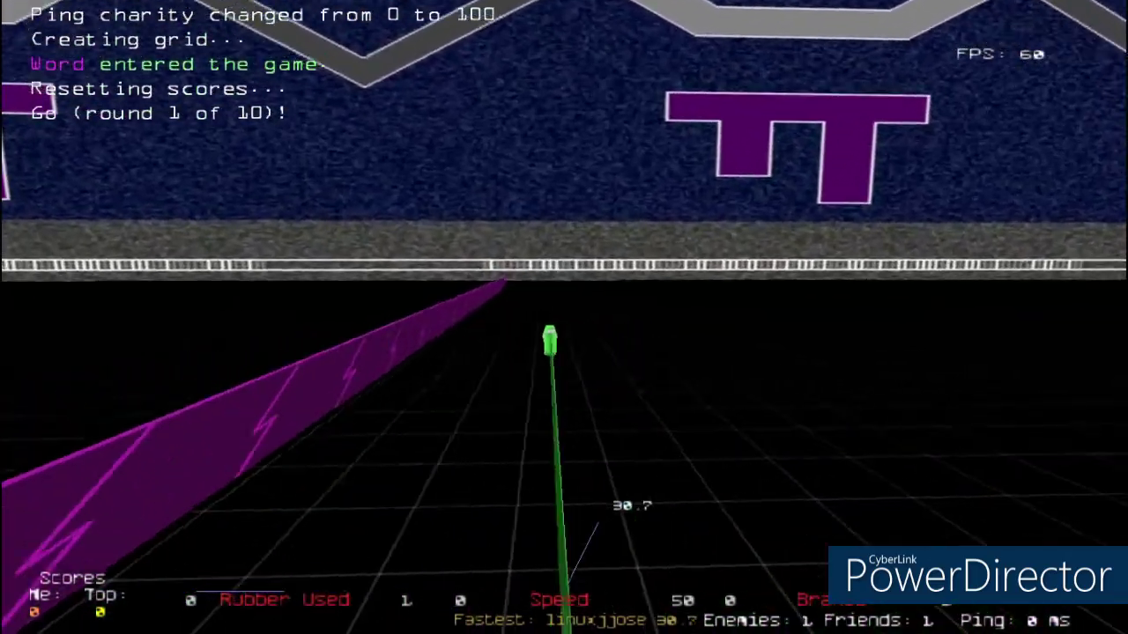
{"action": "key", "text": "Right"}
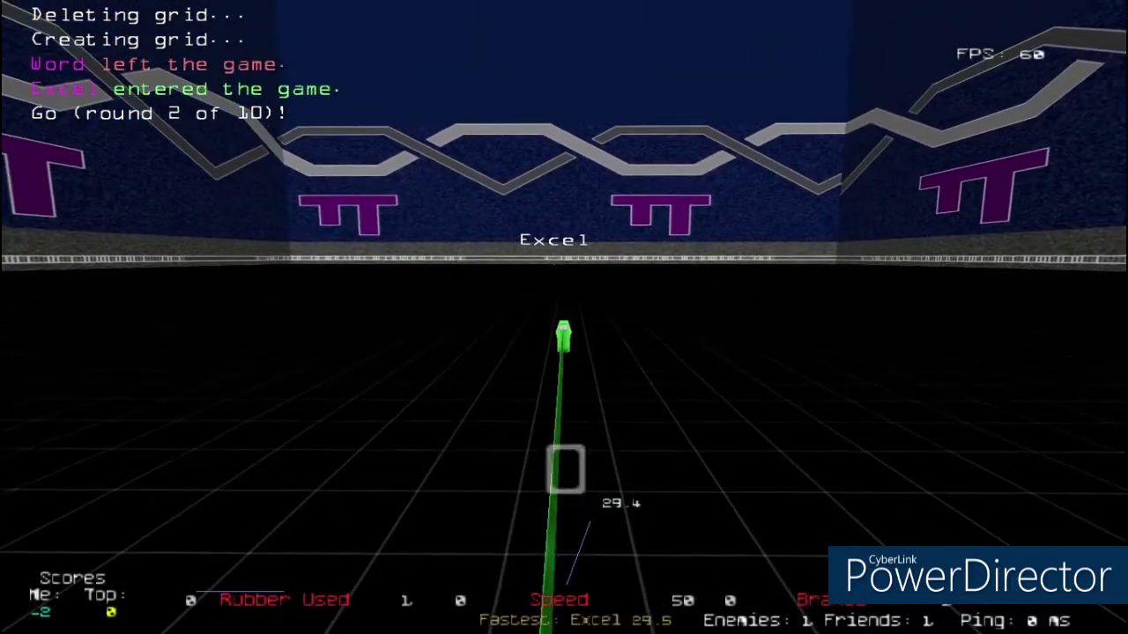
{"action": "key", "text": "Right"}
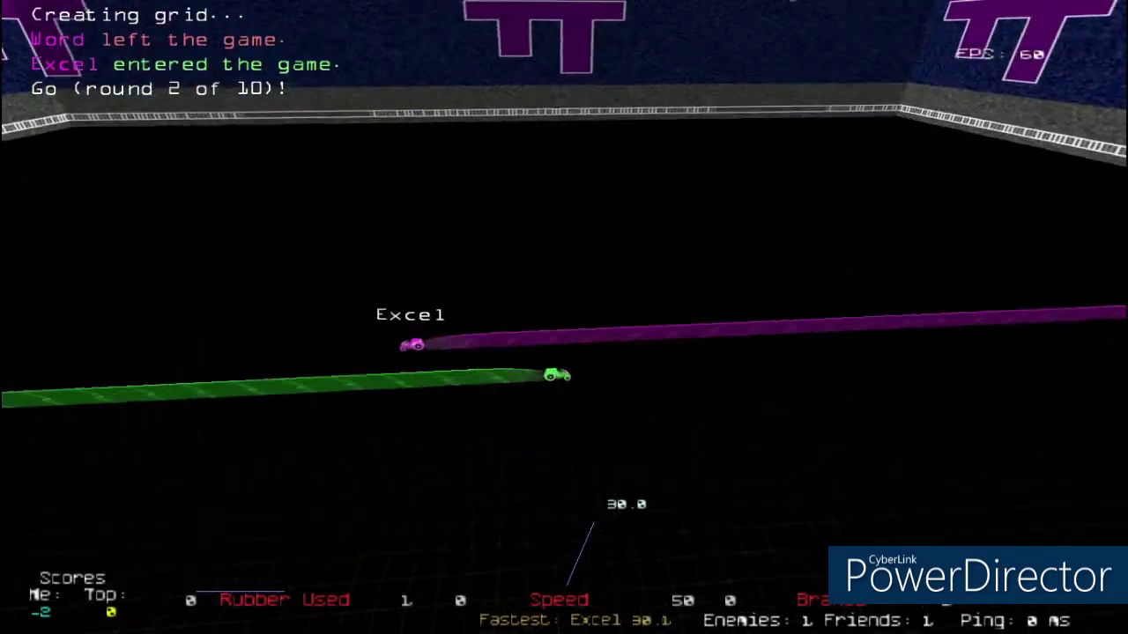
{"action": "type", "text": "sw"}
{"action": "key", "text": "Left"}
{"action": "type", "text": "qq"}
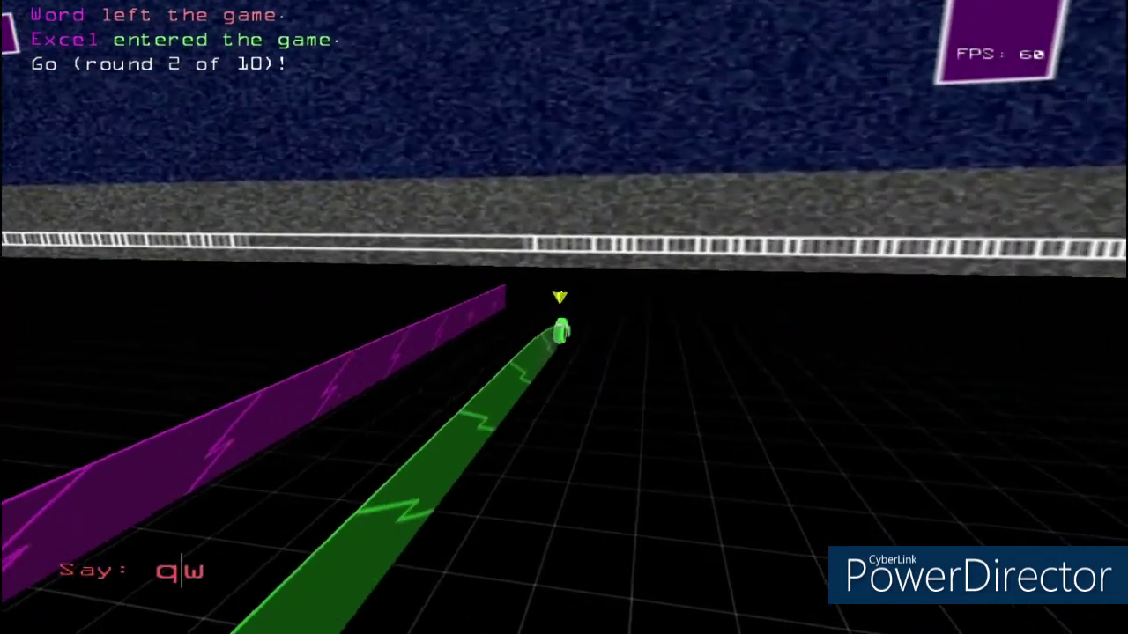
{"action": "key", "text": "Right"}
{"action": "type", "text": "qsw"}
{"action": "key", "text": "Left"}
{"action": "key", "text": "Left"}
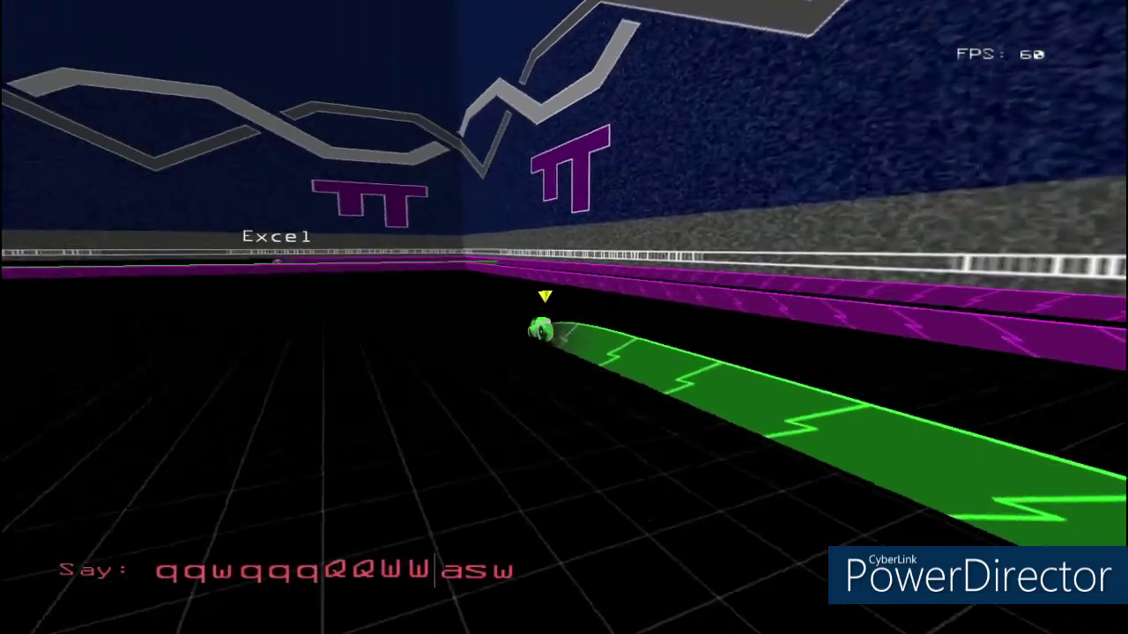
{"action": "key", "text": "Left"}
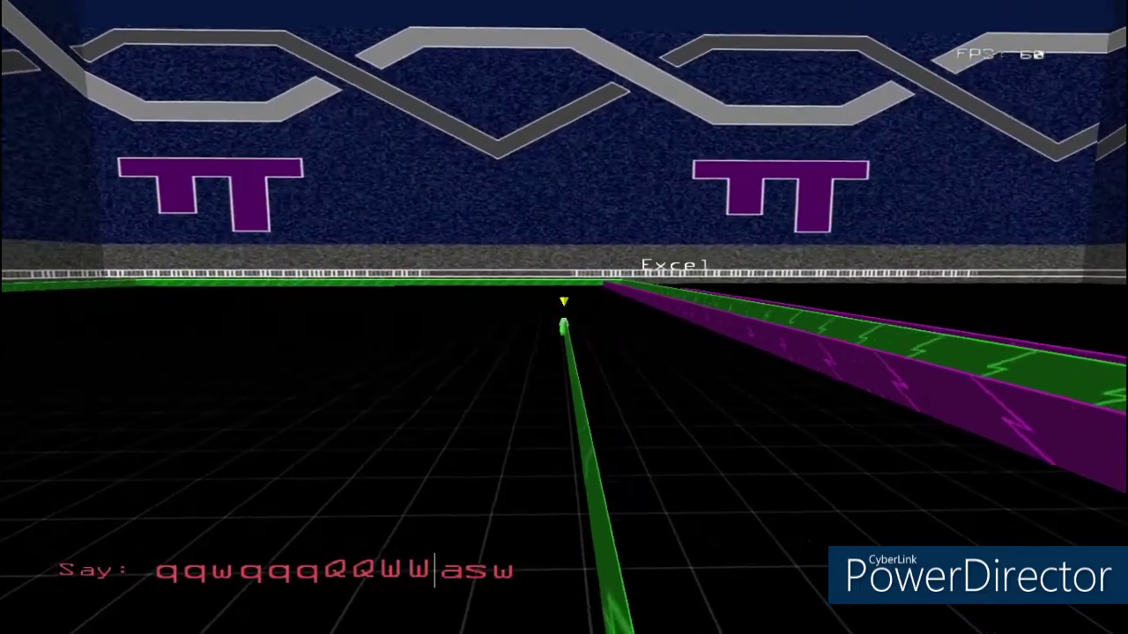
Step: Open the in-game menu and view the About information for this Armagetron Advanced installation
{"action": "key", "text": "Escape"}
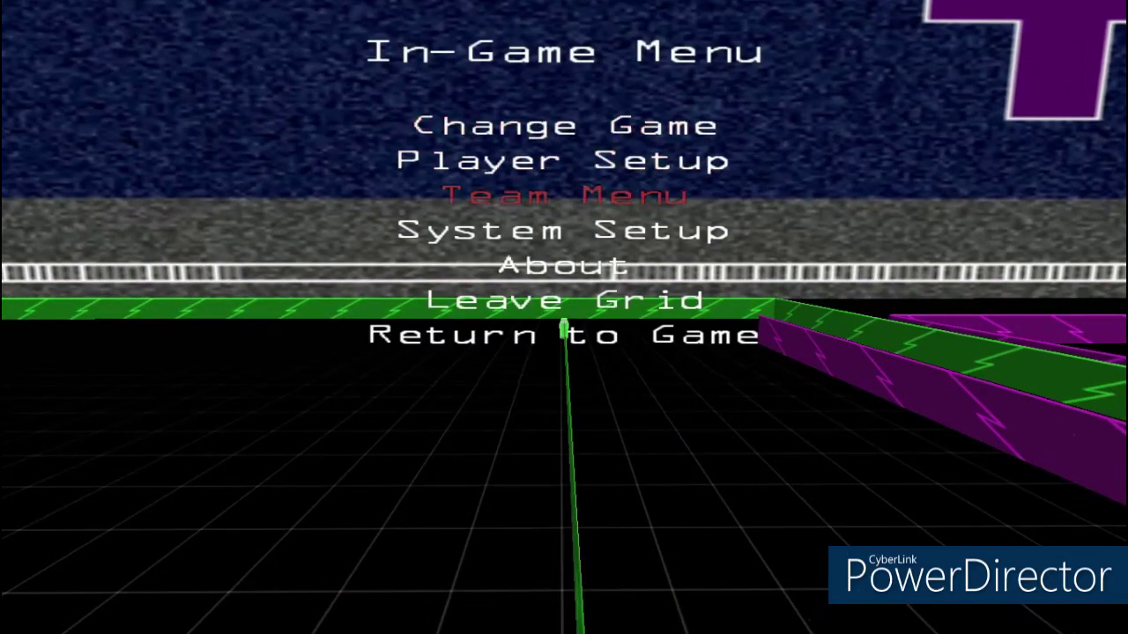
{"action": "key", "text": "Return"}
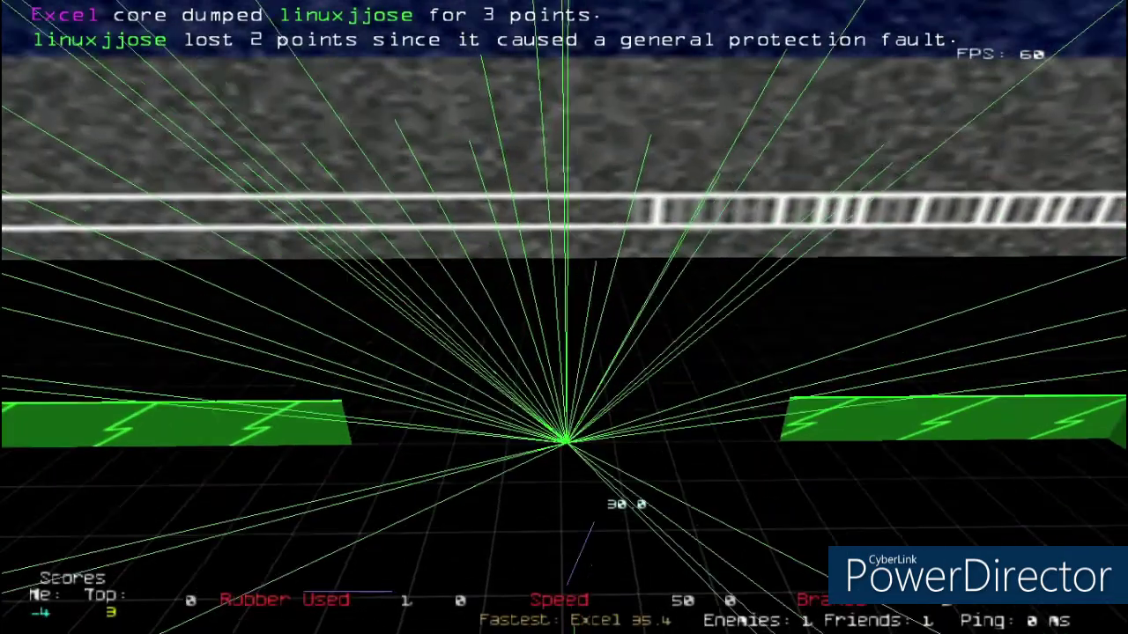
{"action": "key", "text": "Escape"}
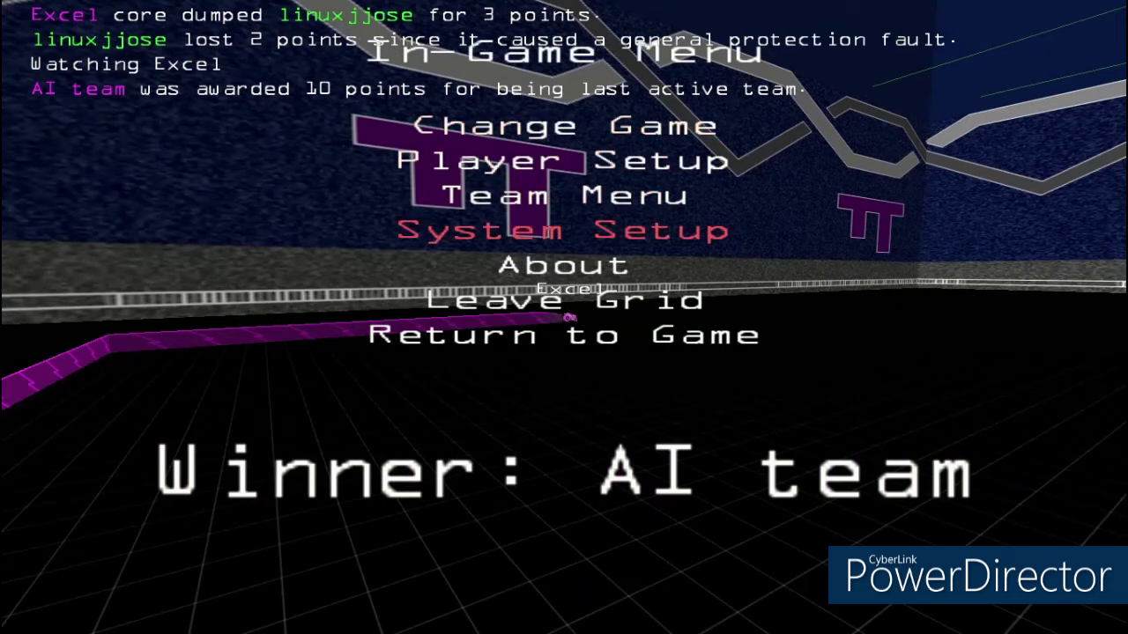
{"action": "key", "text": "Return"}
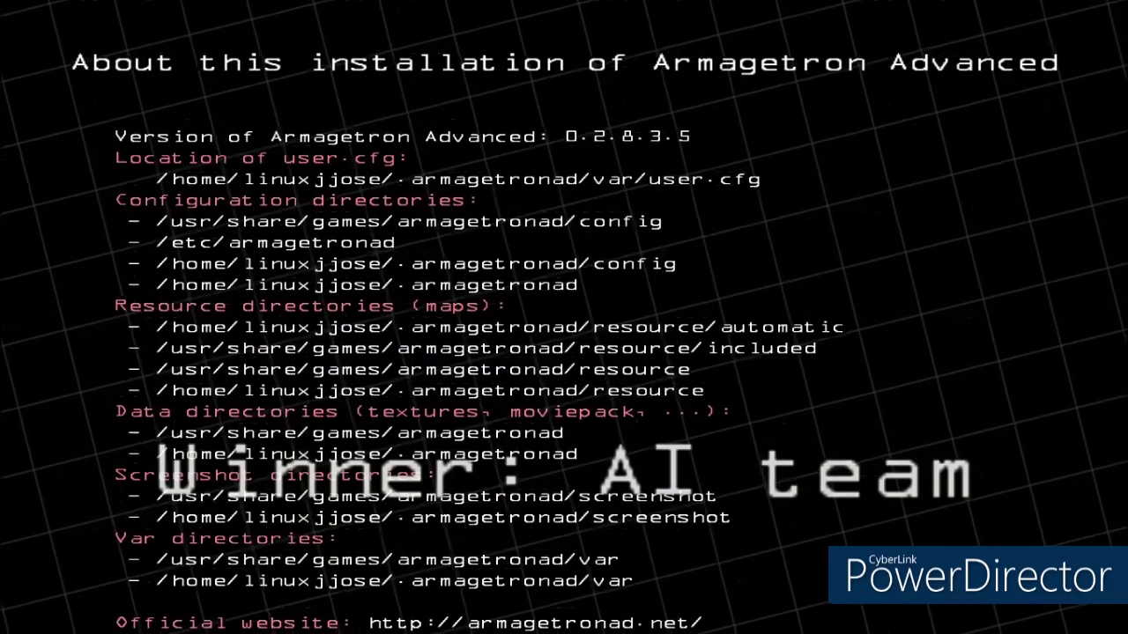
{"action": "key", "text": "Return"}
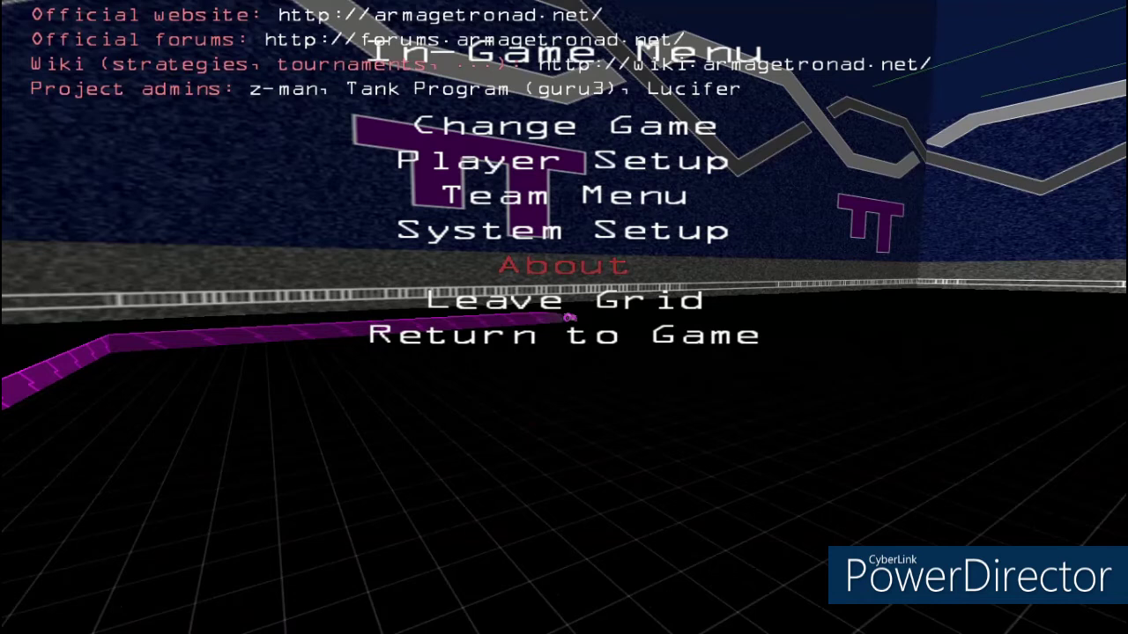
Step: Leave the grid and exit Armagetron Advanced back to its store page
{"action": "key", "text": "Down"}
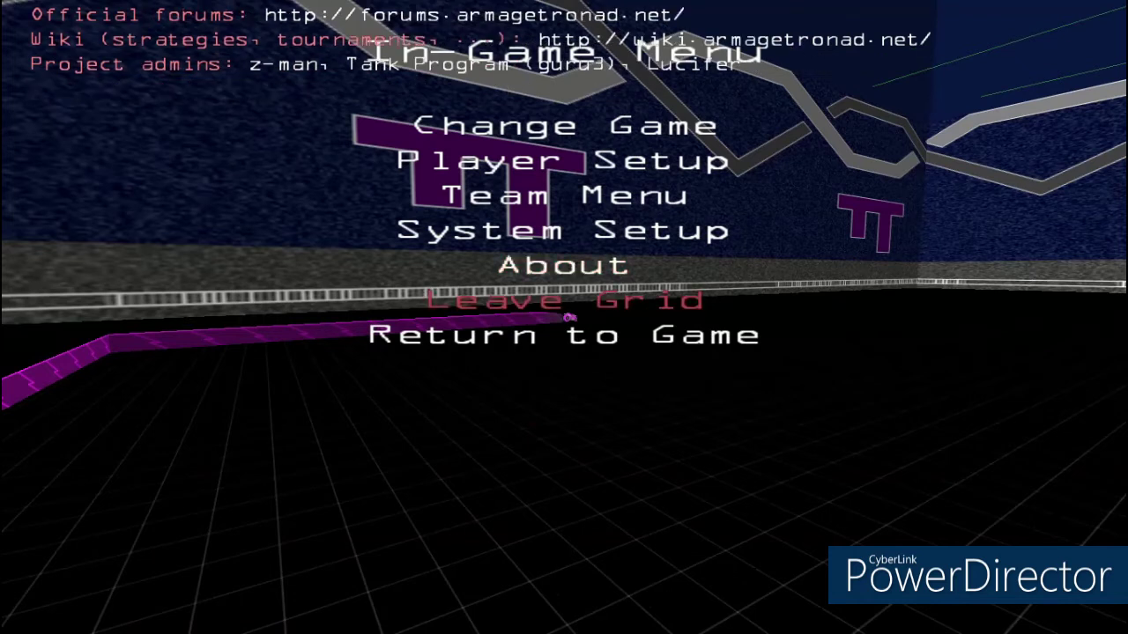
{"action": "key", "text": "Return"}
{"action": "key", "text": "Down"}
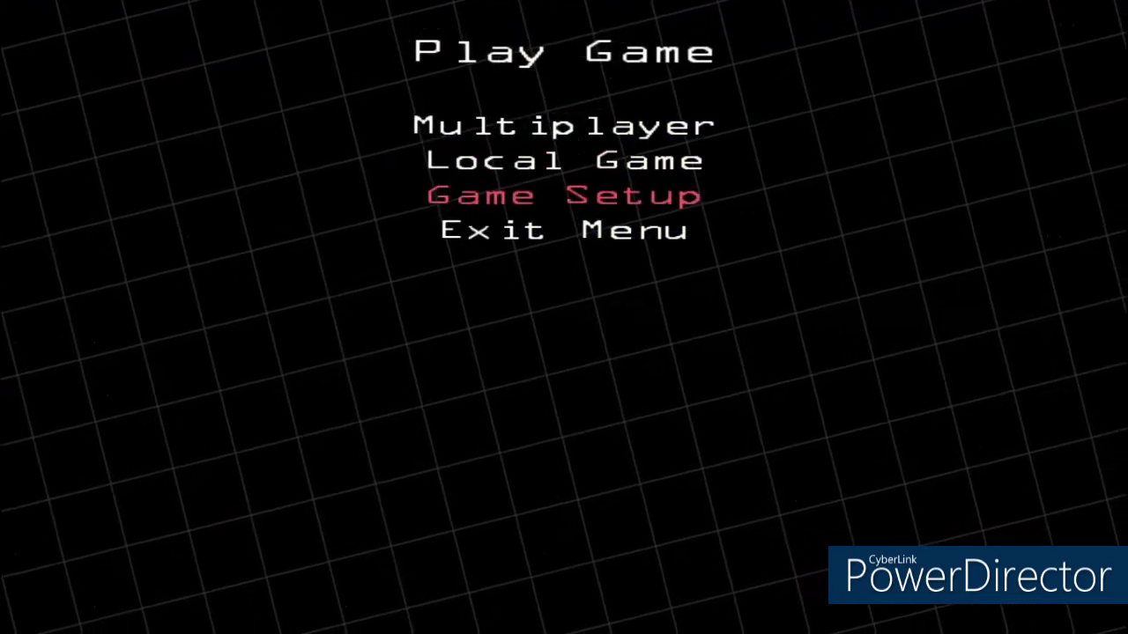
{"action": "key", "text": "Down"}
{"action": "key", "text": "Return"}
{"action": "key", "text": "Down"}
{"action": "key", "text": "Down"}
{"action": "key", "text": "Down"}
{"action": "key", "text": "Down"}
{"action": "key", "text": "Return"}
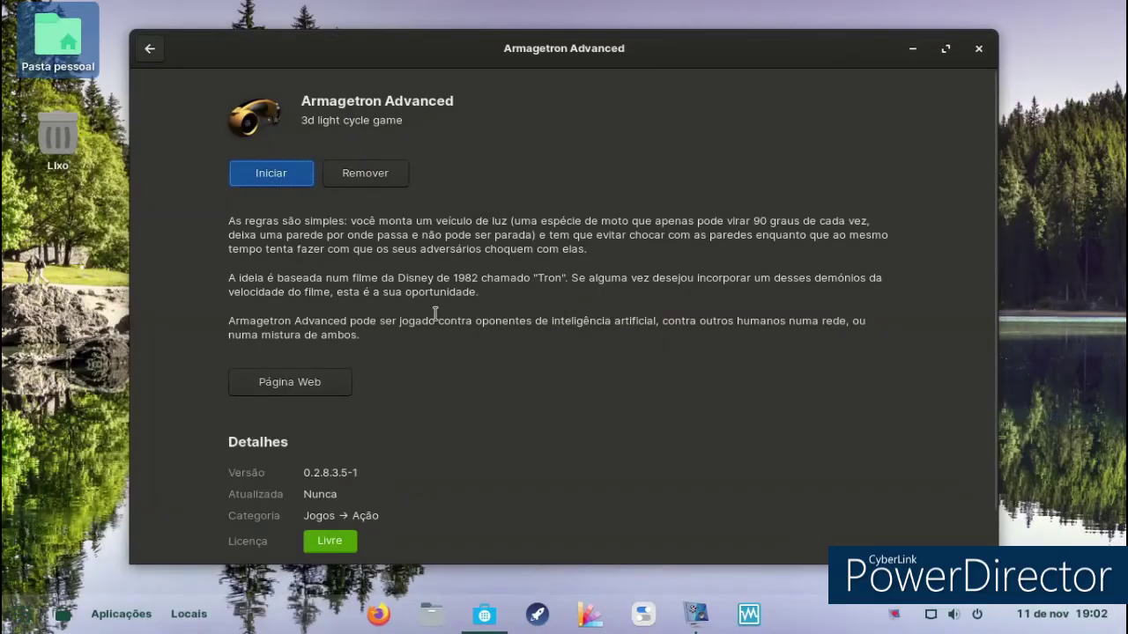
Step: Close the software store and launch GIMP, the GNU image editor, from the installed applications
{"action": "left_click", "coordinate": [977, 49]}
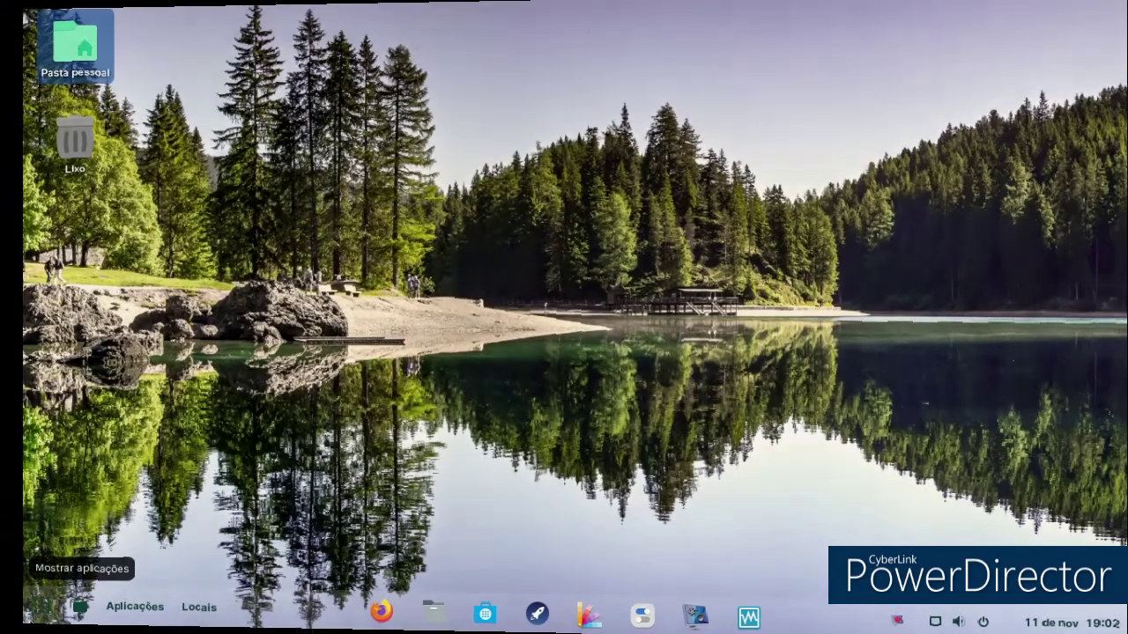
{"action": "left_click", "coordinate": [22, 614]}
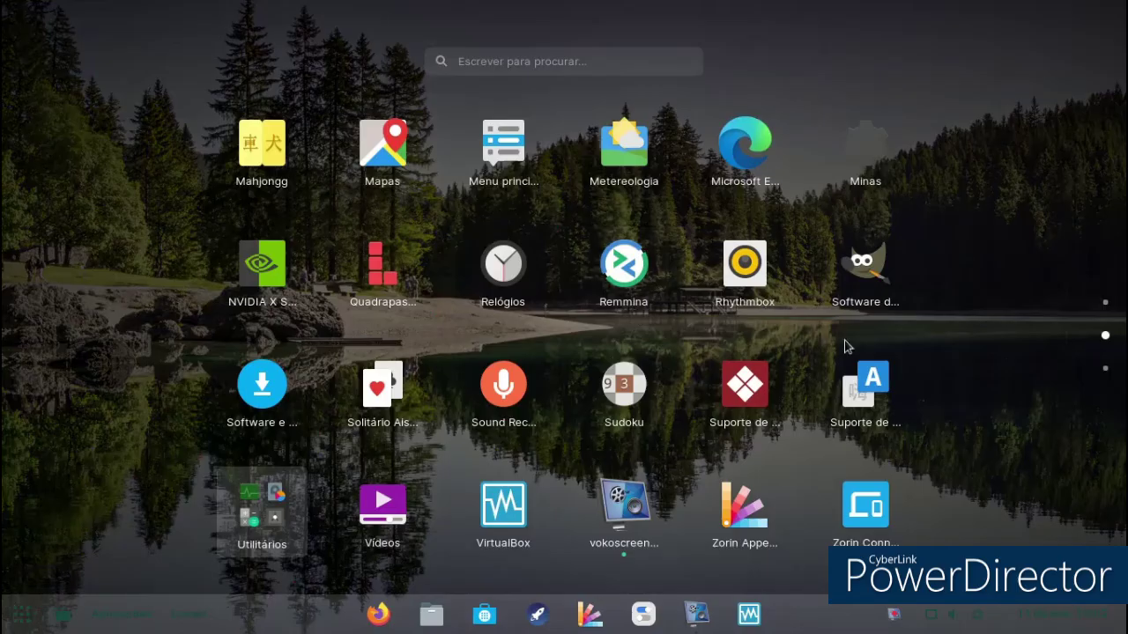
{"action": "left_click", "coordinate": [881, 264]}
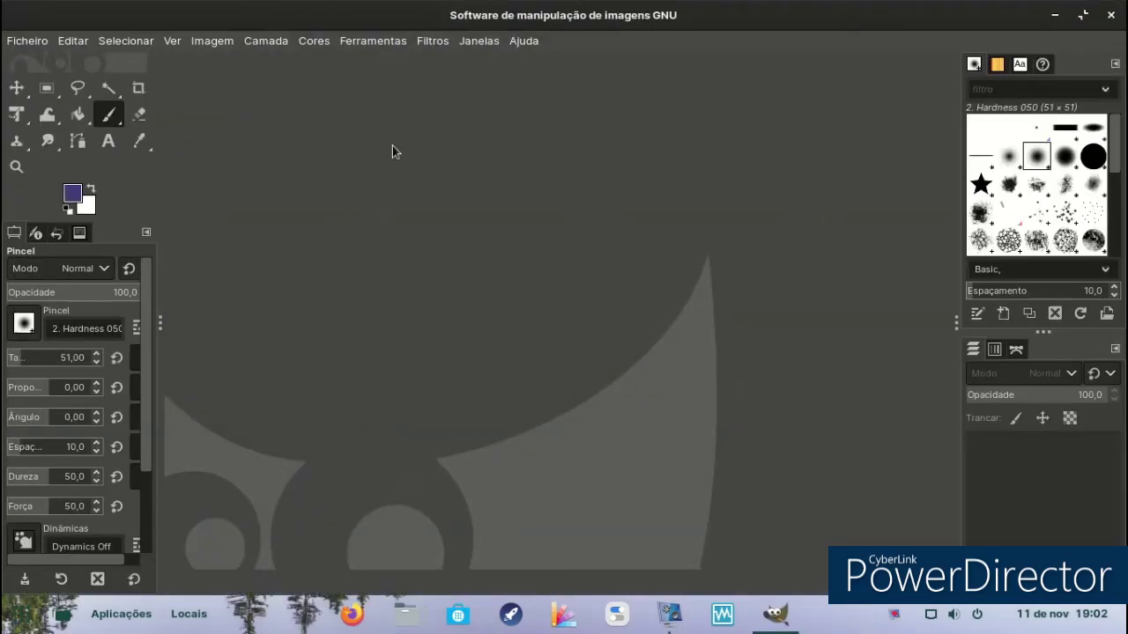
Step: Create a new blank image of 1920 × 1080 px
{"action": "left_click", "coordinate": [12, 43]}
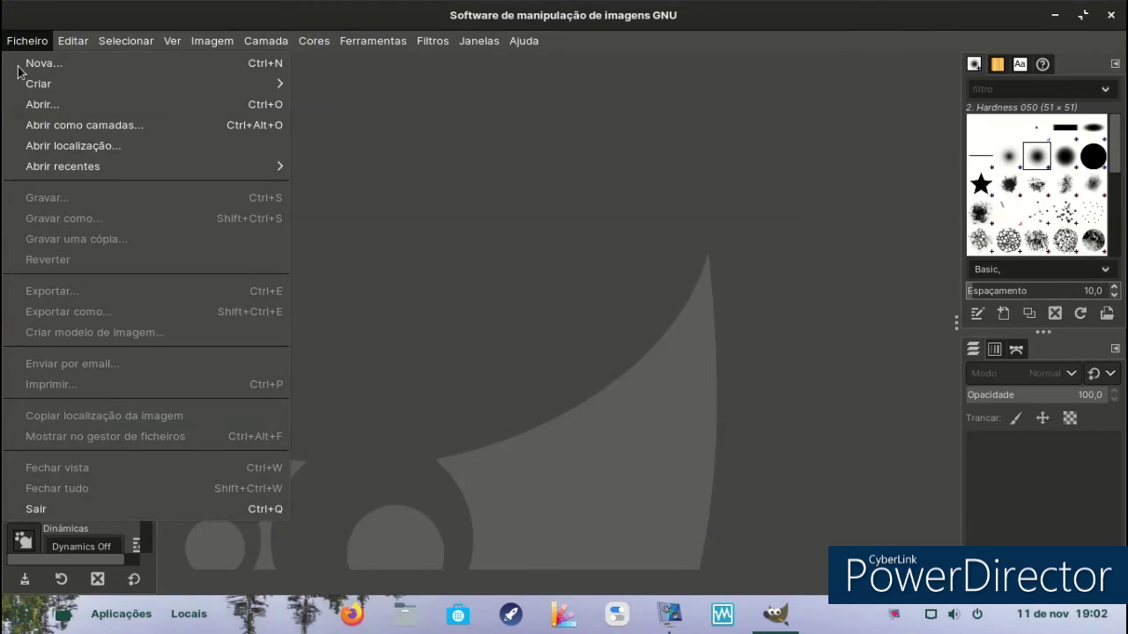
{"action": "left_click", "coordinate": [34, 69]}
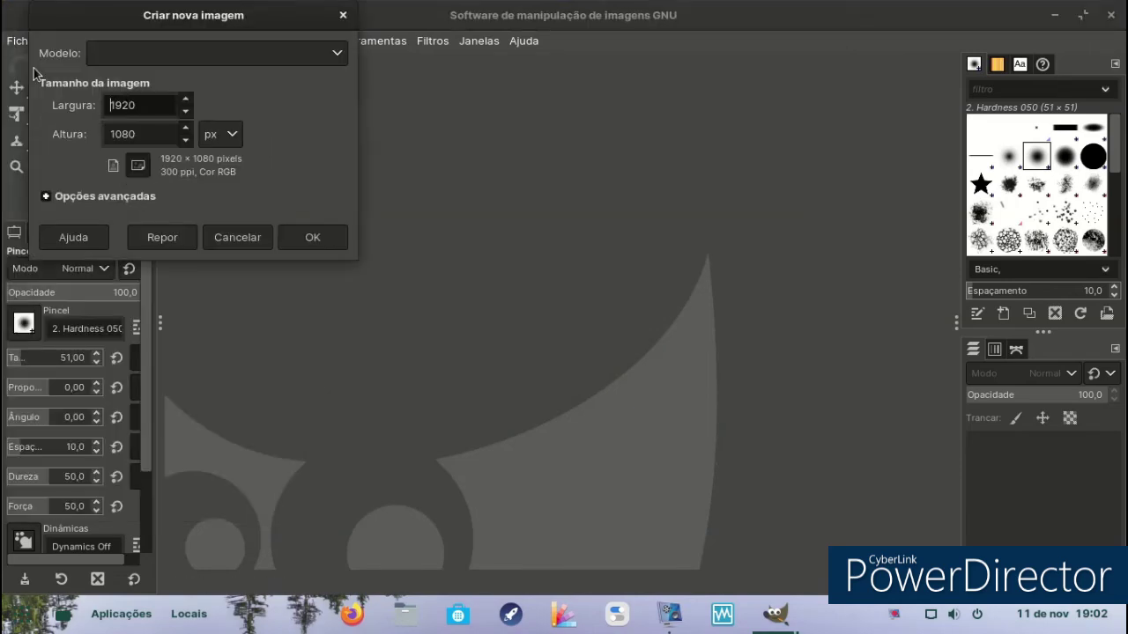
{"action": "left_click", "coordinate": [310, 243]}
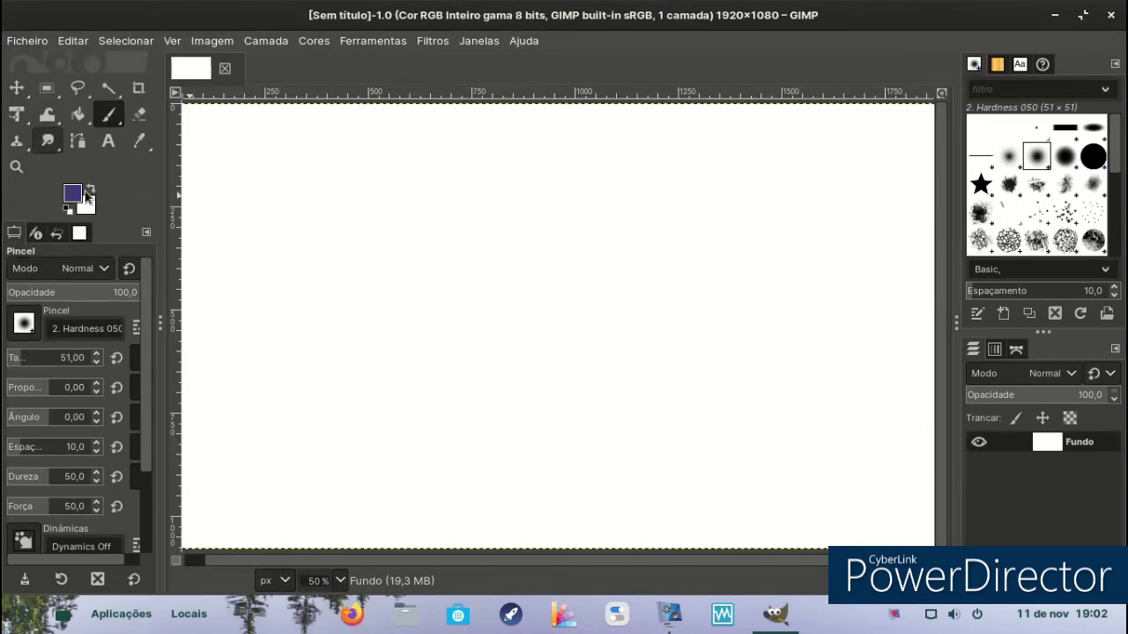